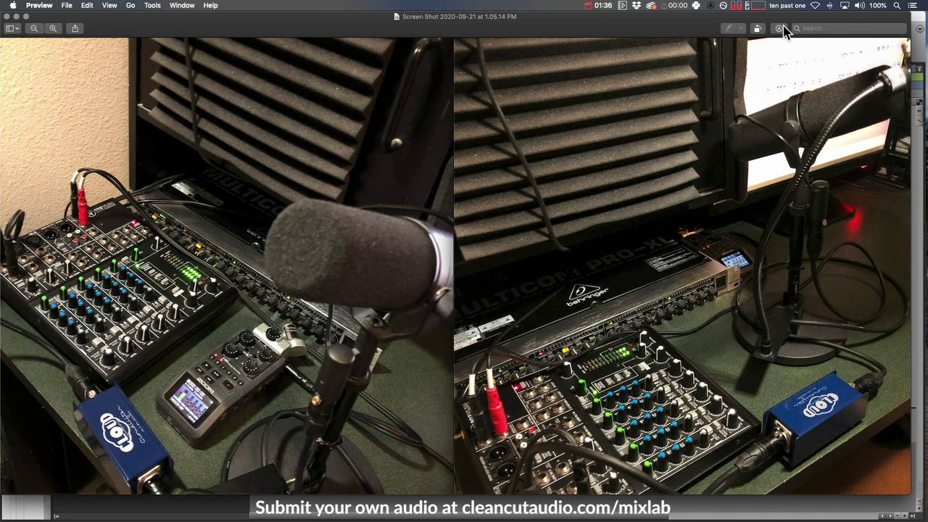
# - Drag the Preview window with the recording-setup photo aside to reveal the Pro Tools session
pyautogui.moveTo(362, 29); pyautogui.dragTo(925, 69)
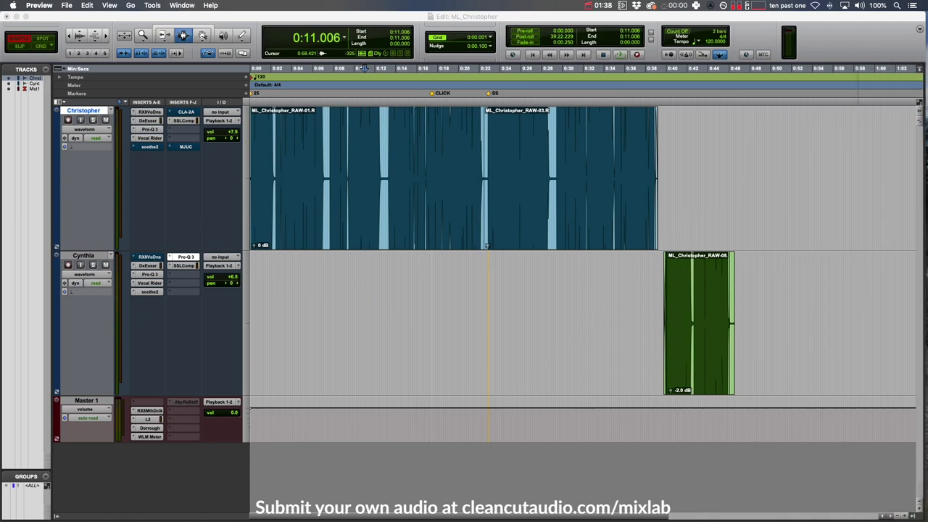
# - Place the edit point in Christopher's narration track and zoom in on the timeline
pyautogui.click(440, 292)
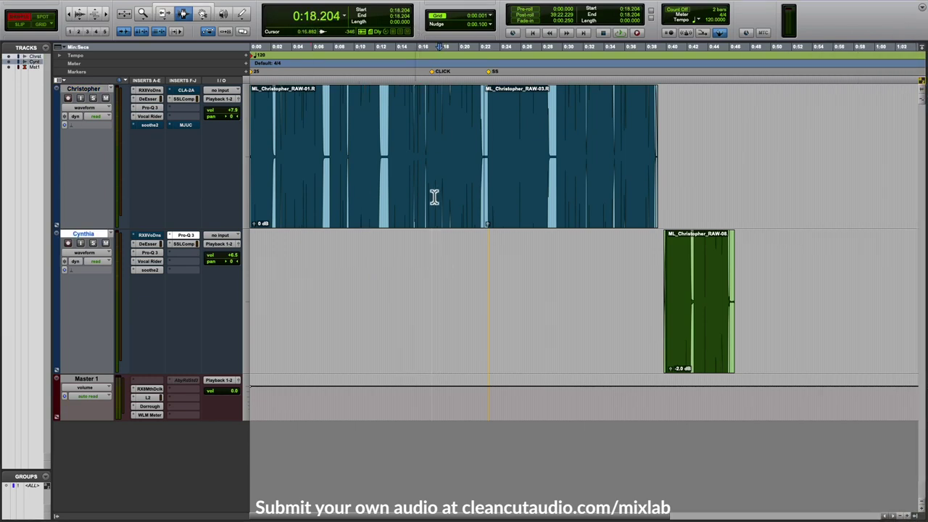
pyautogui.click(432, 198)
pyautogui.press('super+bracketright')
pyautogui.click(358, 147)
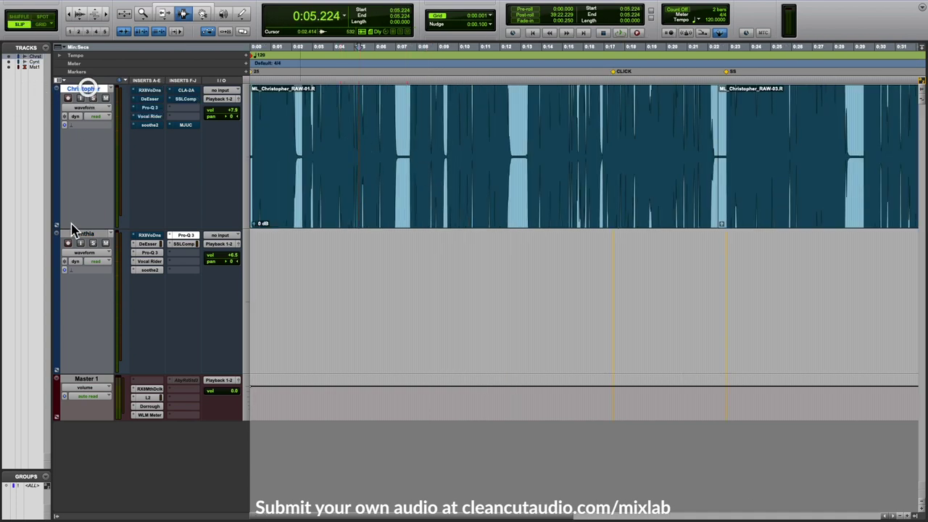
pyautogui.click(86, 380)
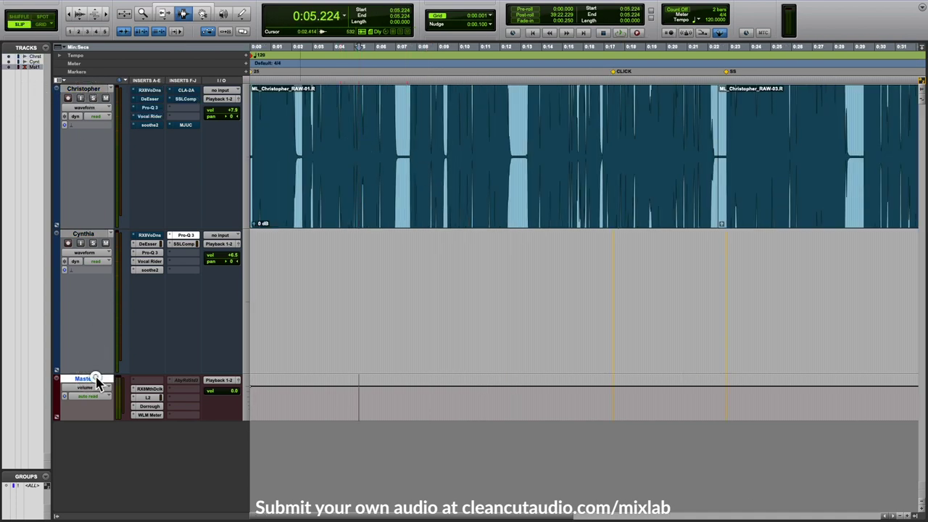
pyautogui.click(337, 193)
# - Play the opening seconds of Christopher's narration from the session start
pyautogui.press('Return')
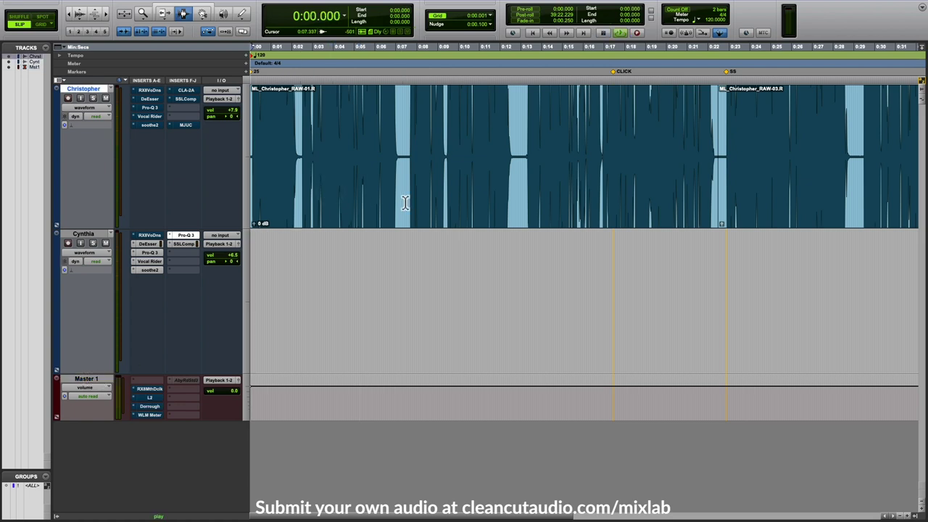
pyautogui.press('space')
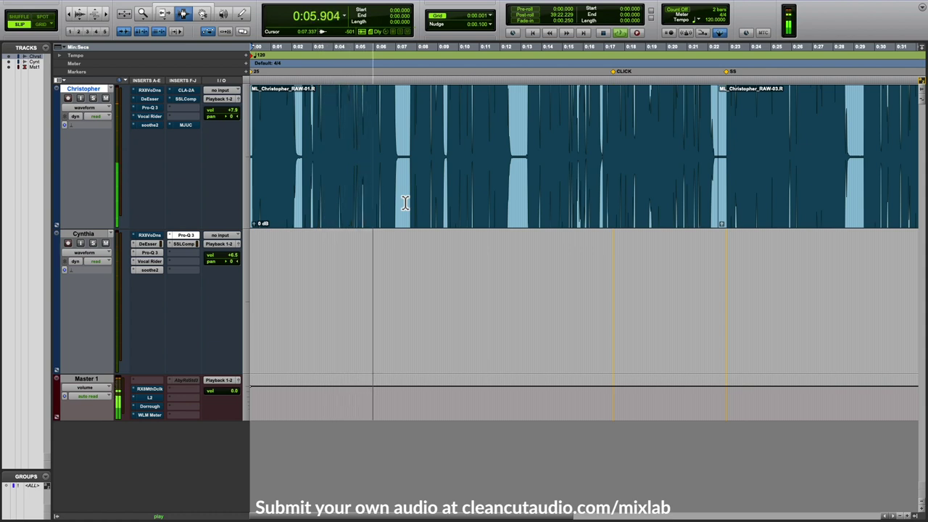
pyautogui.press('space')
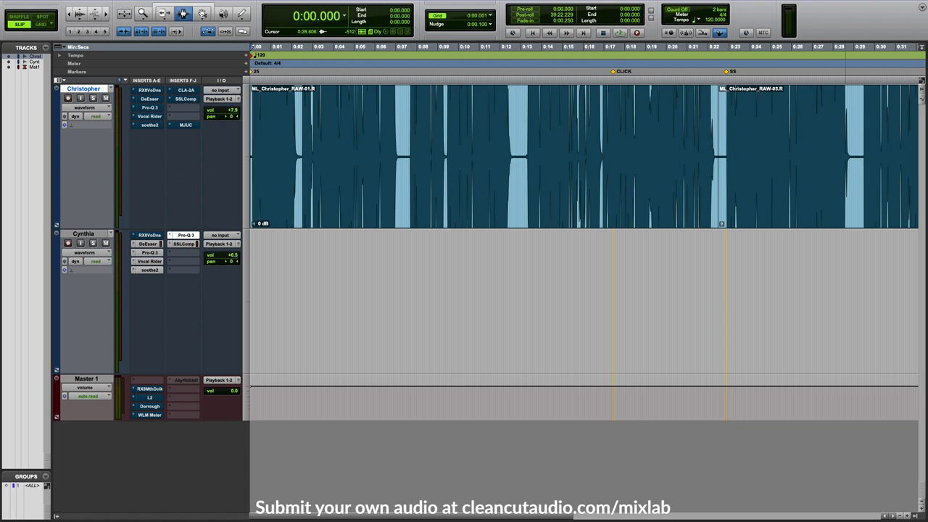
# - Move the edit point to near six seconds and zoom in on the first narration clip
pyautogui.click(825, 145)
pyautogui.click(572, 167)
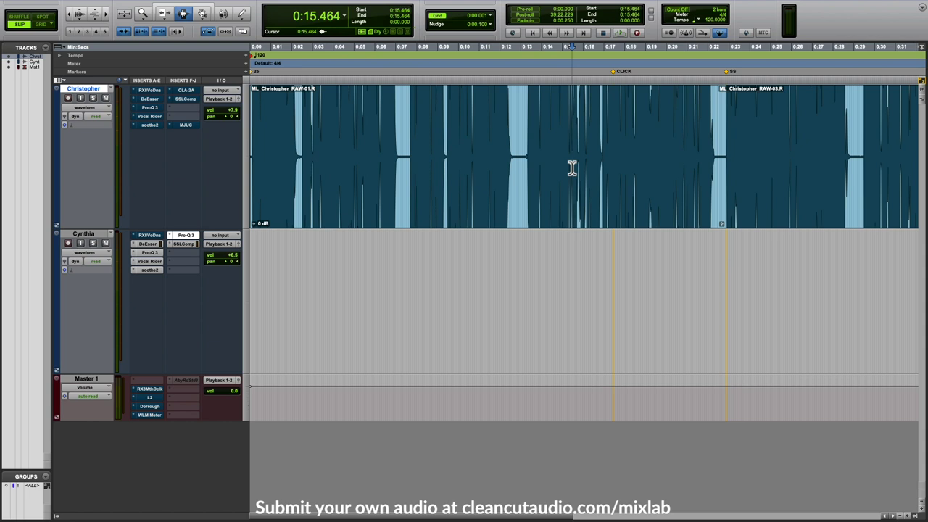
pyautogui.click(378, 146)
pyautogui.press('super+bracketright')
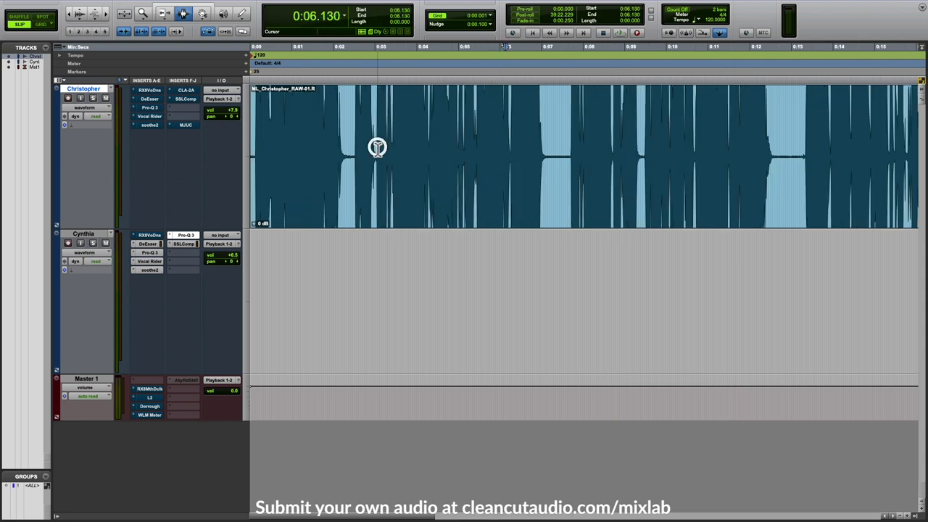
# - Open the master's WLM Meter, reset its readings, and check the L2 limiter window
pyautogui.click(151, 415)
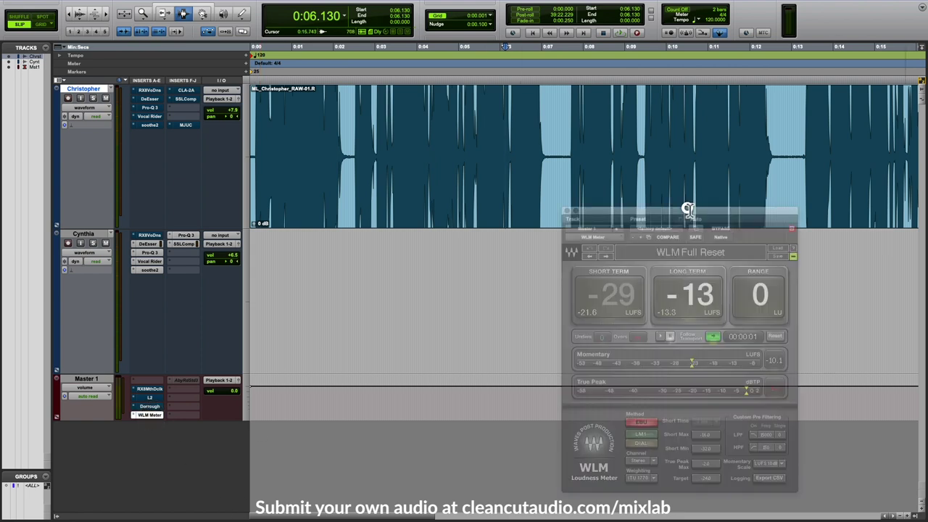
pyautogui.moveTo(673, 208); pyautogui.dragTo(641, 204)
pyautogui.click(609, 331)
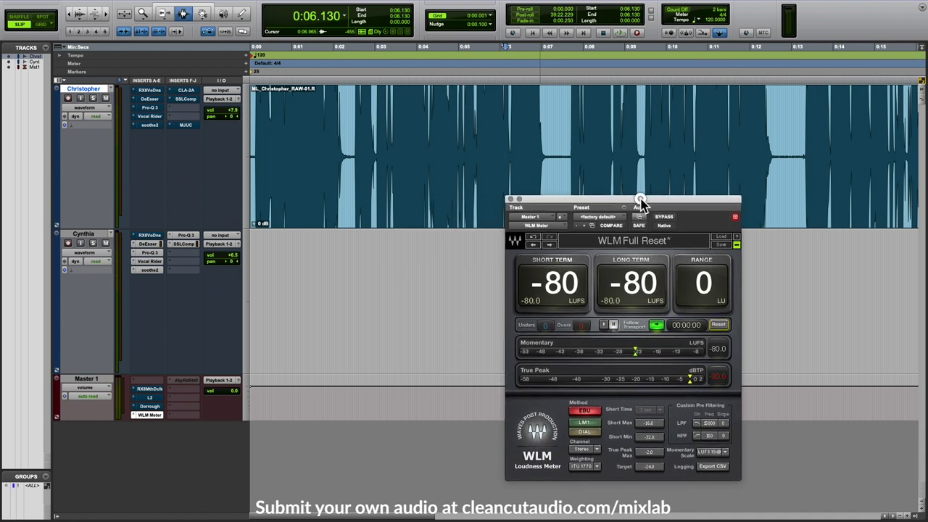
pyautogui.click(382, 151)
pyautogui.click(321, 138)
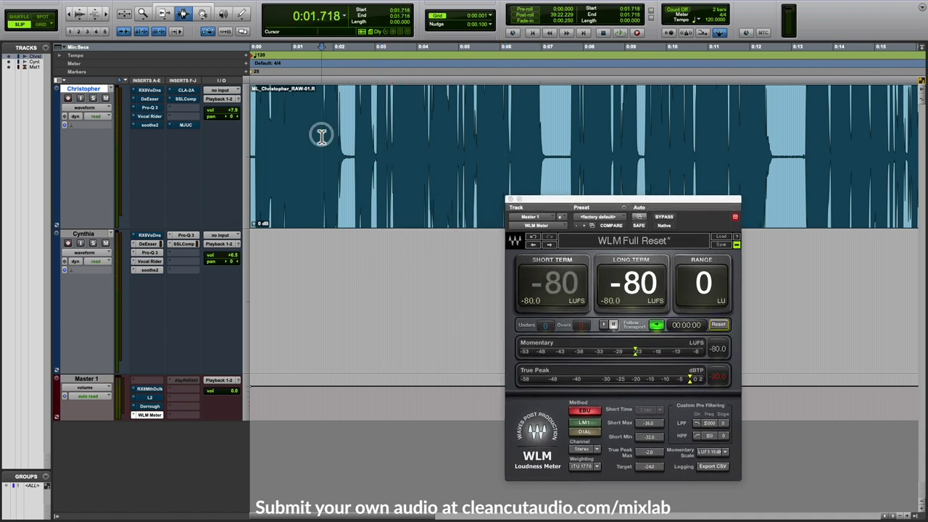
pyautogui.click(149, 398)
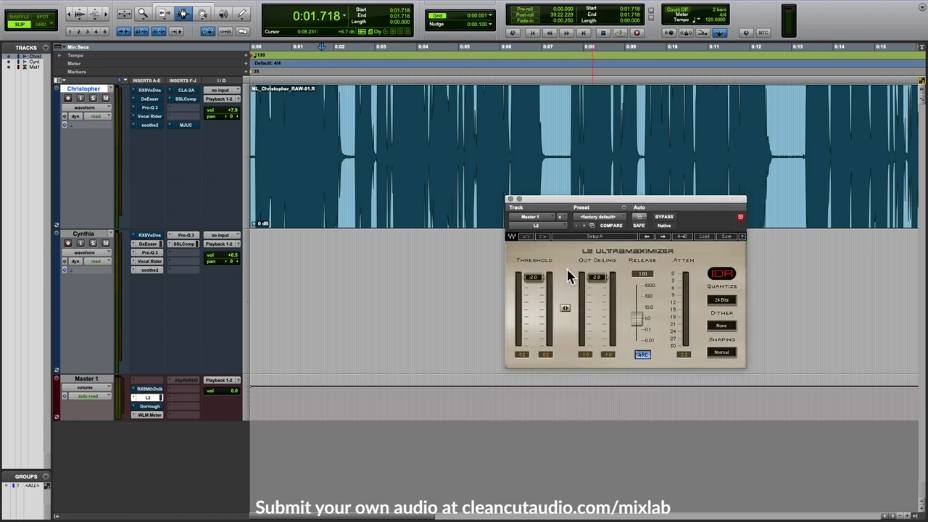
pyautogui.moveTo(568, 209); pyautogui.dragTo(579, 250)
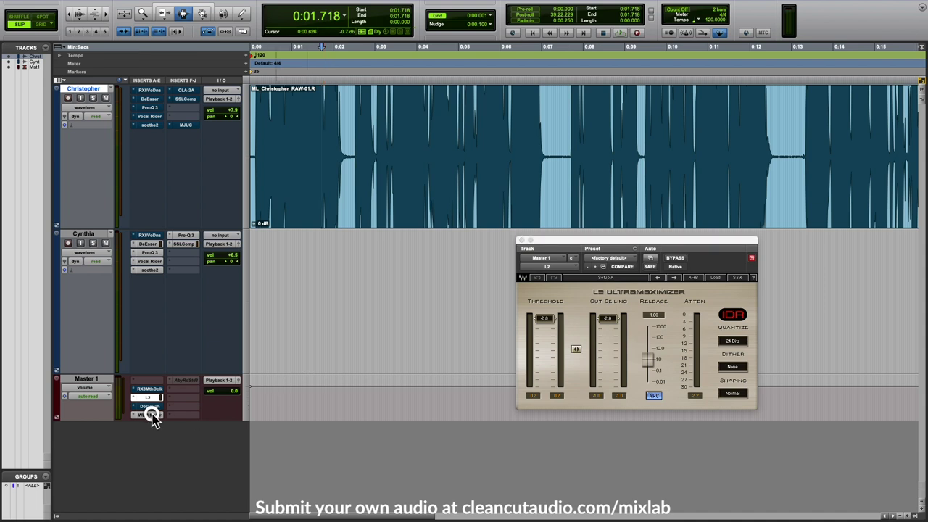
pyautogui.click(149, 414)
pyautogui.moveTo(635, 238); pyautogui.dragTo(636, 222)
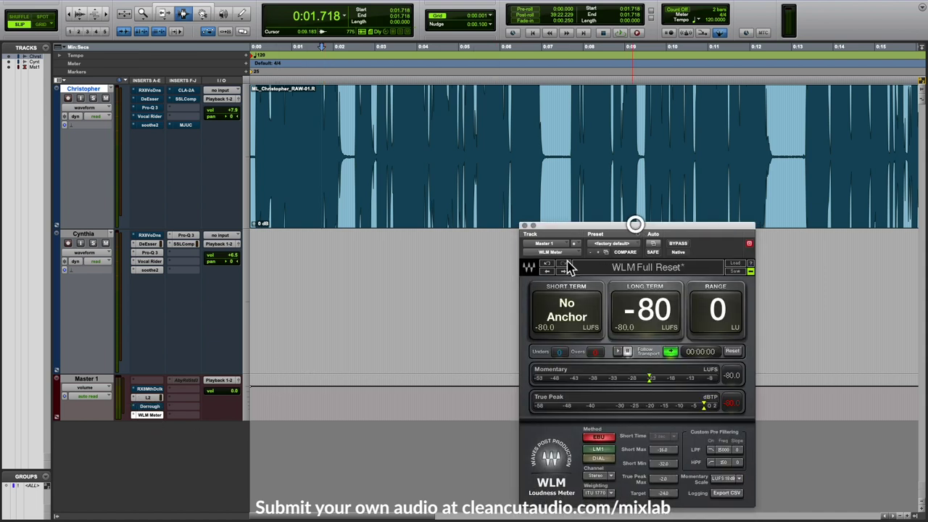
# - Replace the master's WLM Meter with Waves WLM Plus (stereo)
pyautogui.click(543, 254)
pyautogui.moveTo(551, 253)
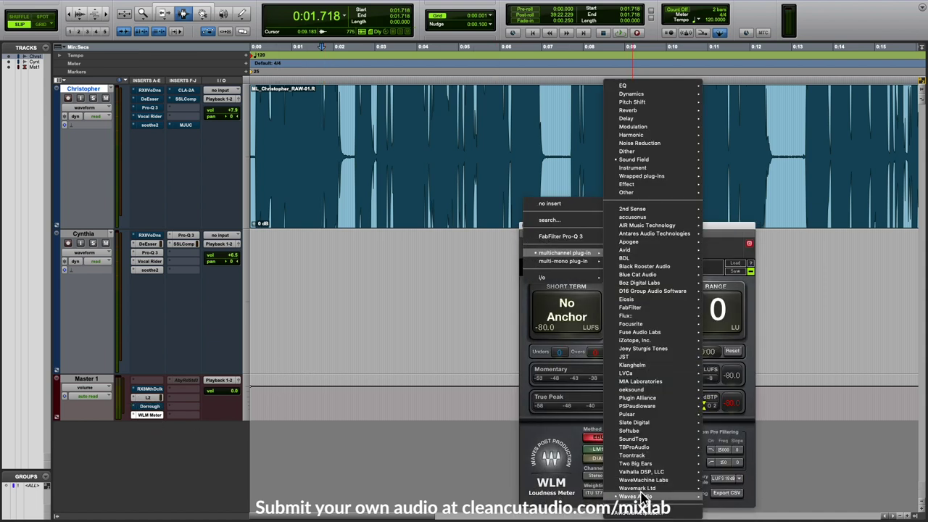
pyautogui.moveTo(641, 497)
pyautogui.scroll(-3, 750, 453)
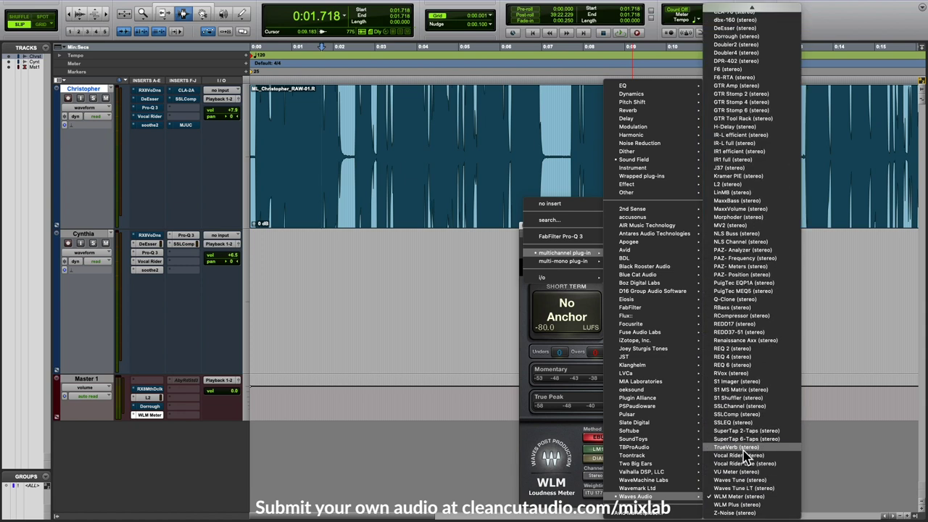
pyautogui.click(739, 504)
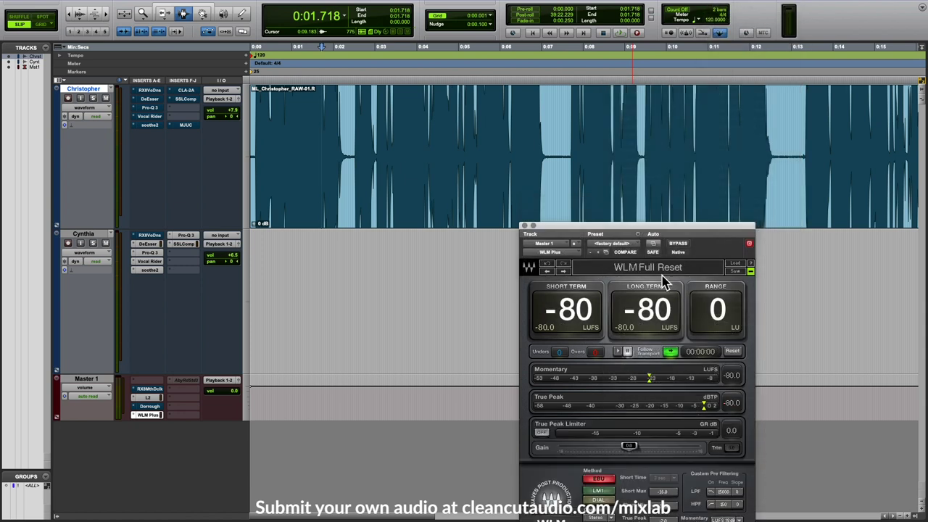
# - Load the Podcast loudness preset in WLM Plus
pyautogui.moveTo(678, 221); pyautogui.dragTo(639, 193)
pyautogui.click(696, 234)
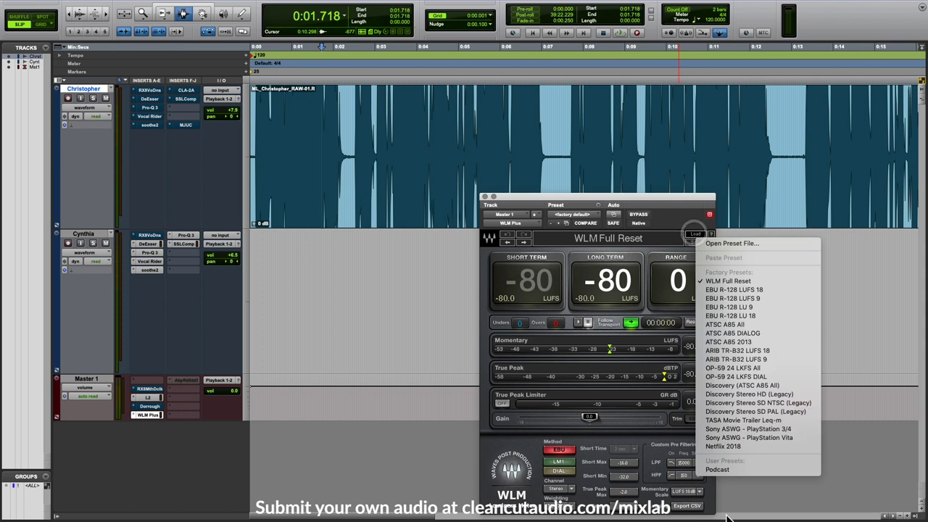
pyautogui.click(718, 470)
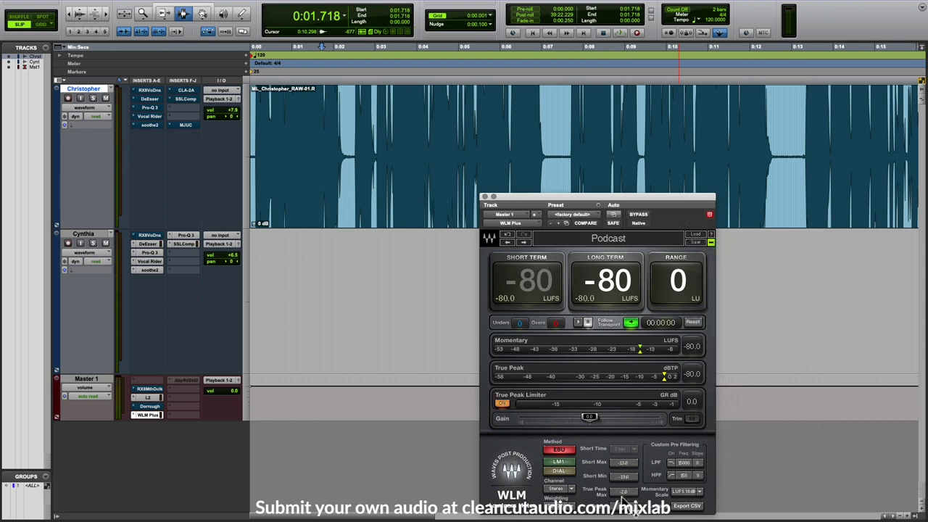
pyautogui.moveTo(594, 199); pyautogui.dragTo(718, 191)
# - Zoom the timeline and enlarge the waveforms, placing the edit point near the clip start
pyautogui.click(473, 215)
pyautogui.hotkey('ctrl', '[')
pyautogui.hotkey('ctrl', '[')
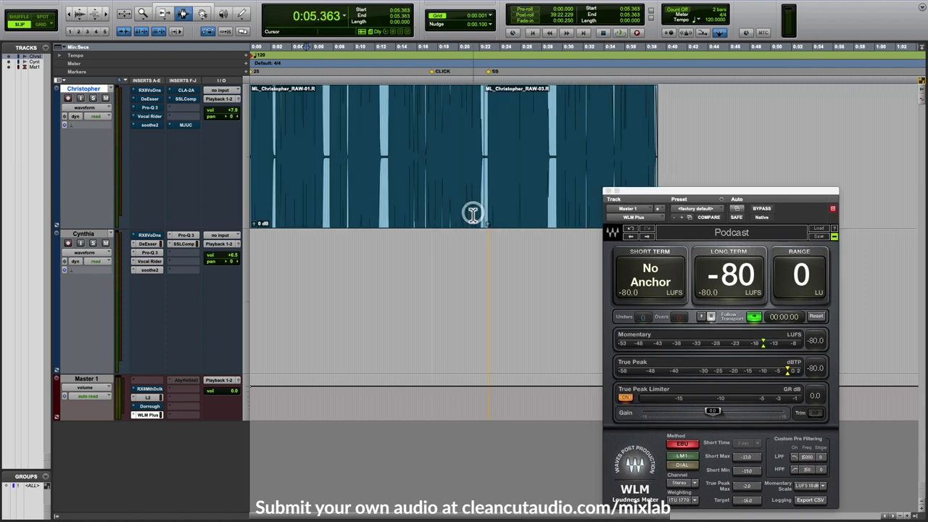
pyautogui.hotkey('ctrl', 'alt', ']')
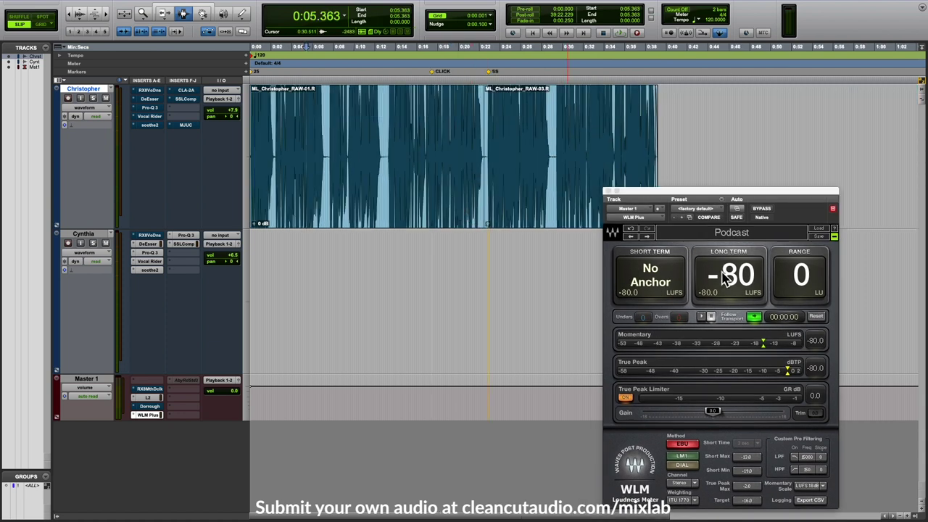
pyautogui.hotkey('ctrl', ']')
pyautogui.click(283, 141)
pyautogui.hotkey('shift', 'Return')
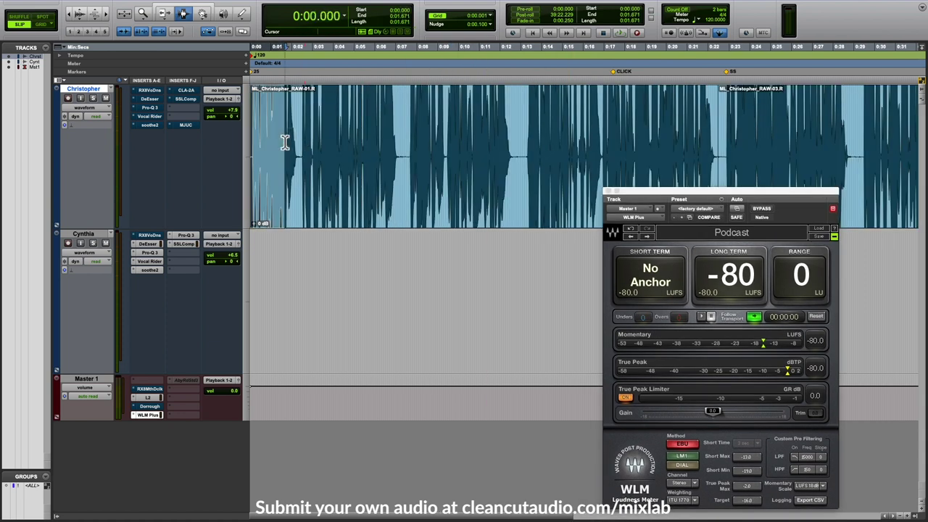
pyautogui.click(261, 119)
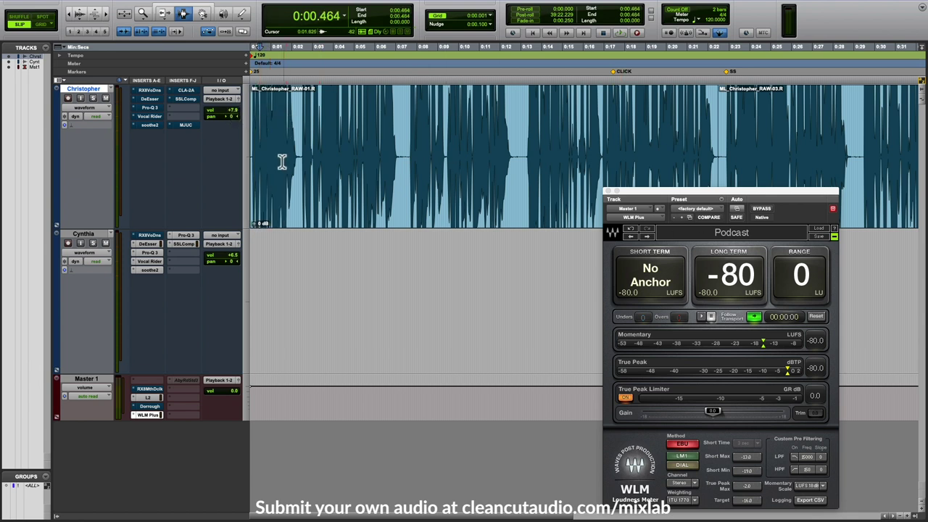
# - Play the mix from the start so WLM Plus reads -17 LUFS long-term, 1 LU range
pyautogui.press('Return')
pyautogui.press('space')
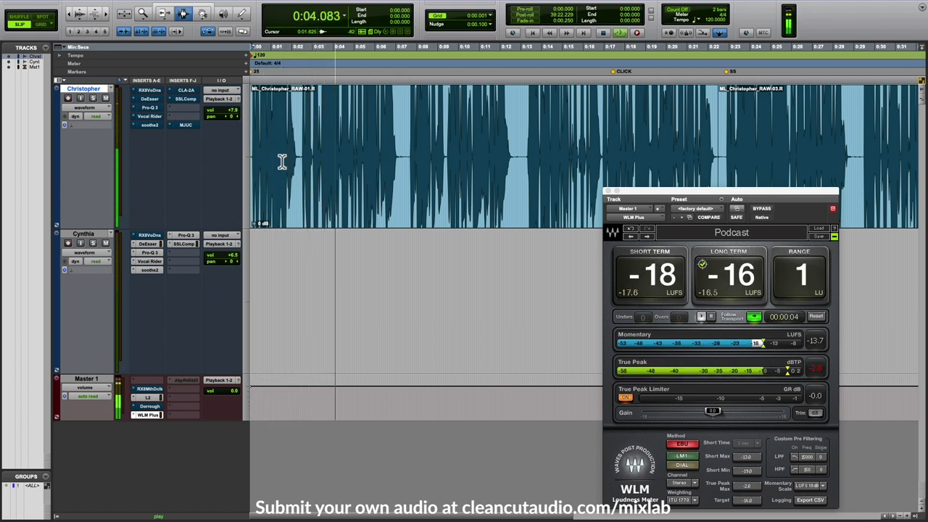
pyautogui.press('space')
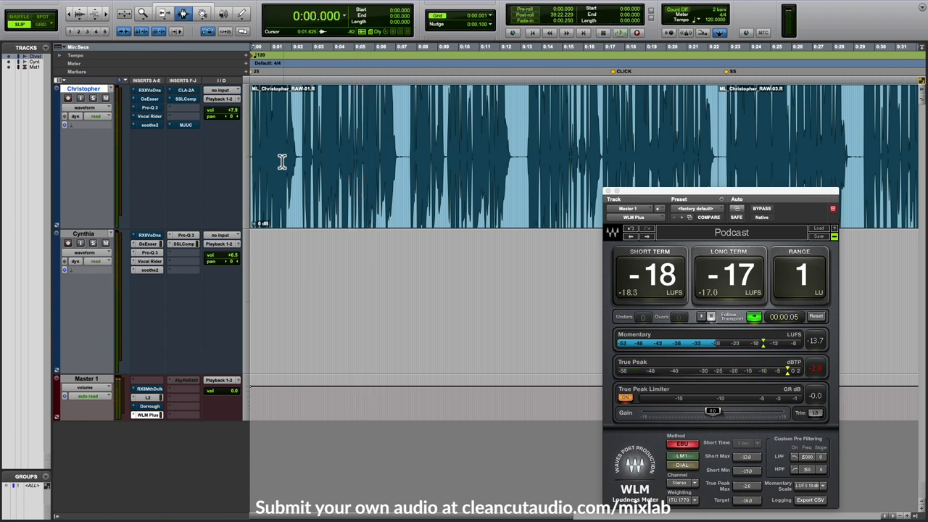
# - Zoom in and select the pause between words from 0:07.221 to 0:07.790
pyautogui.click(402, 183)
pyautogui.press('super+bracketright')
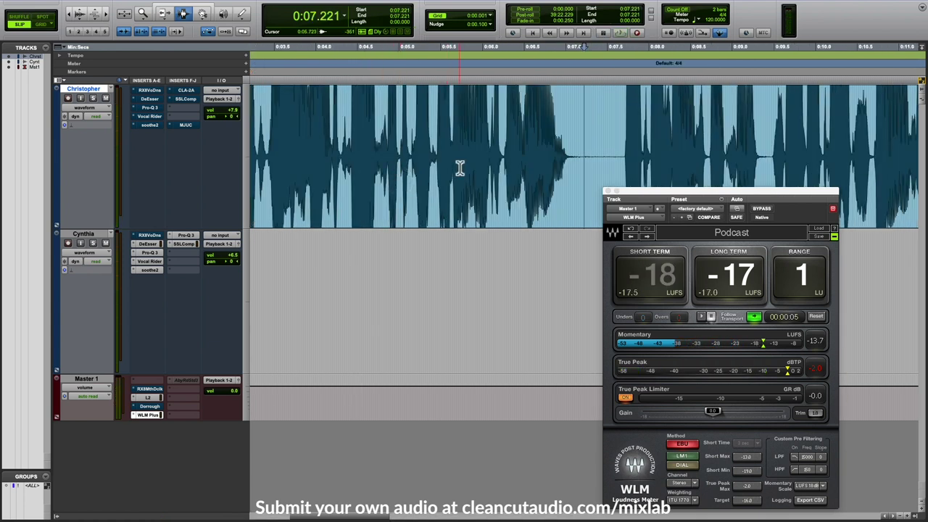
pyautogui.hscroll(2, 460, 168)
pyautogui.click(489, 154)
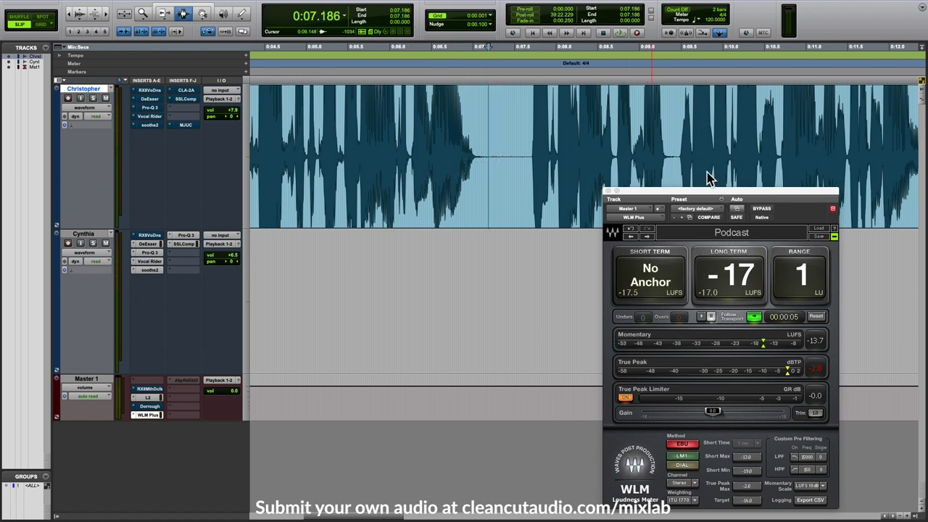
pyautogui.moveTo(699, 195); pyautogui.dragTo(791, 205)
pyautogui.click(507, 159)
pyautogui.press('super+bracketright')
pyautogui.press('super+bracketright')
pyautogui.press('super+bracketright')
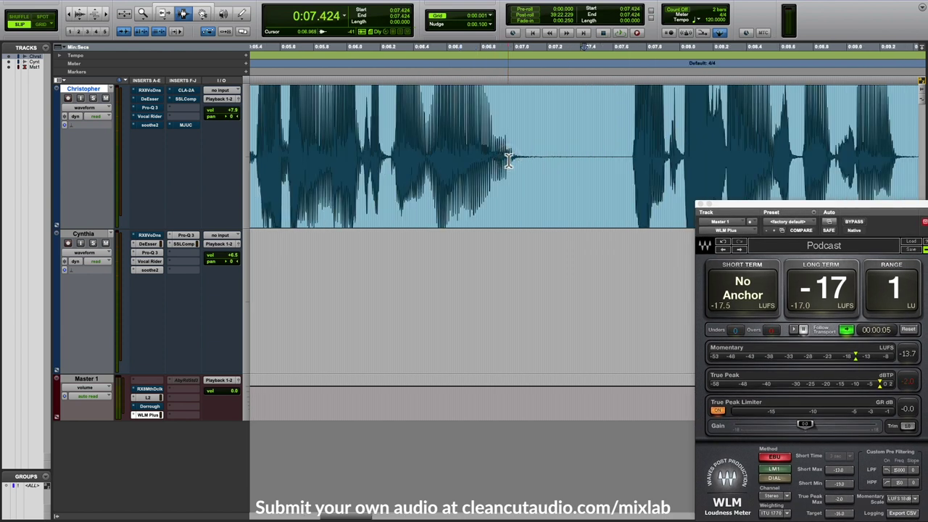
pyautogui.moveTo(365, 159); pyautogui.dragTo(441, 160)
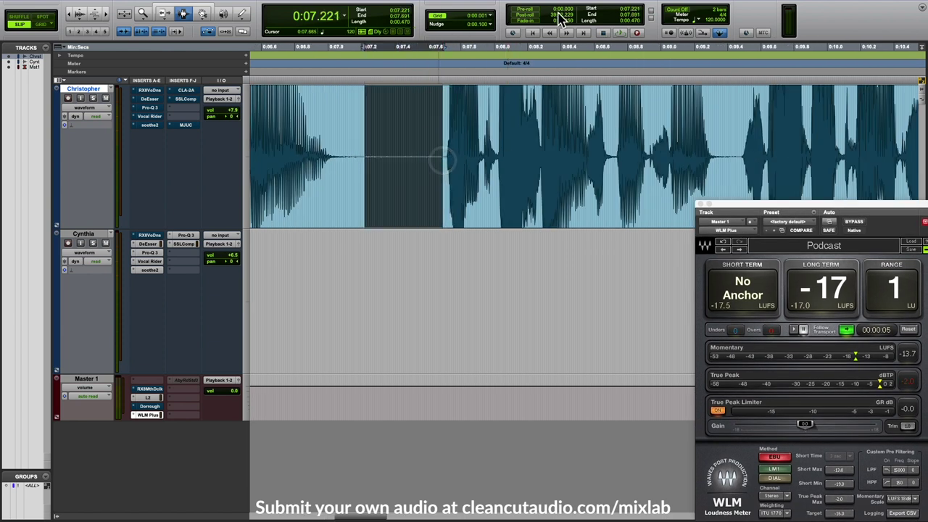
# - Activate the Pro-Q 3 EQ on Christopher's track and audition it
pyautogui.click(153, 109)
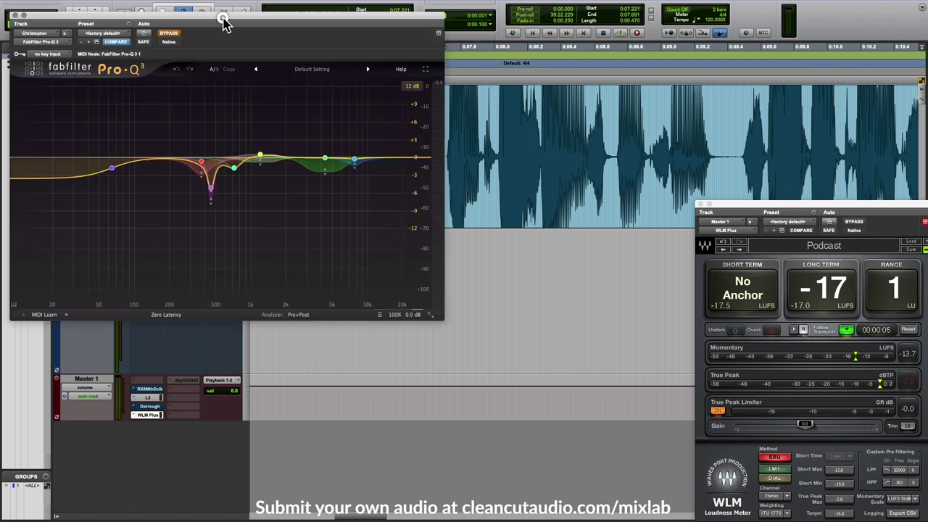
pyautogui.moveTo(224, 21); pyautogui.dragTo(477, 103)
pyautogui.keyDown('super'); pyautogui.click(147, 108); pyautogui.keyUp('super')
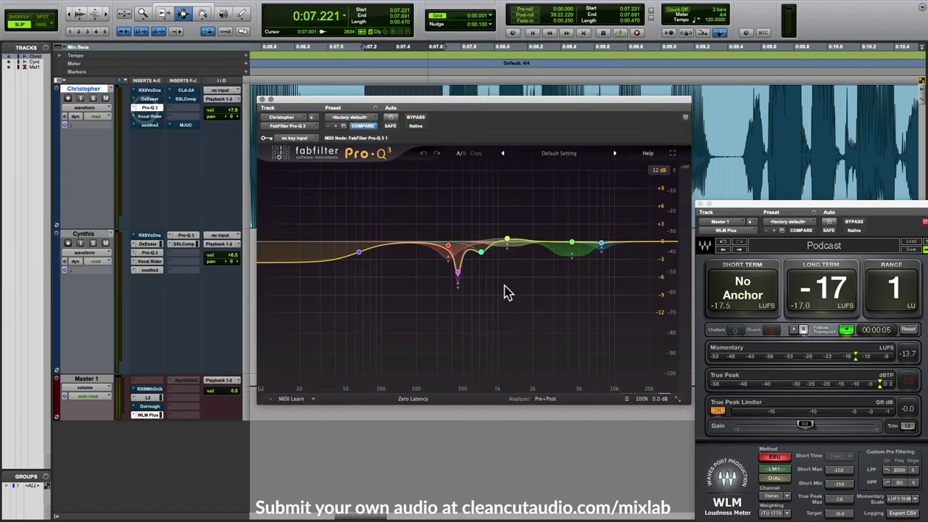
pyautogui.press('space')
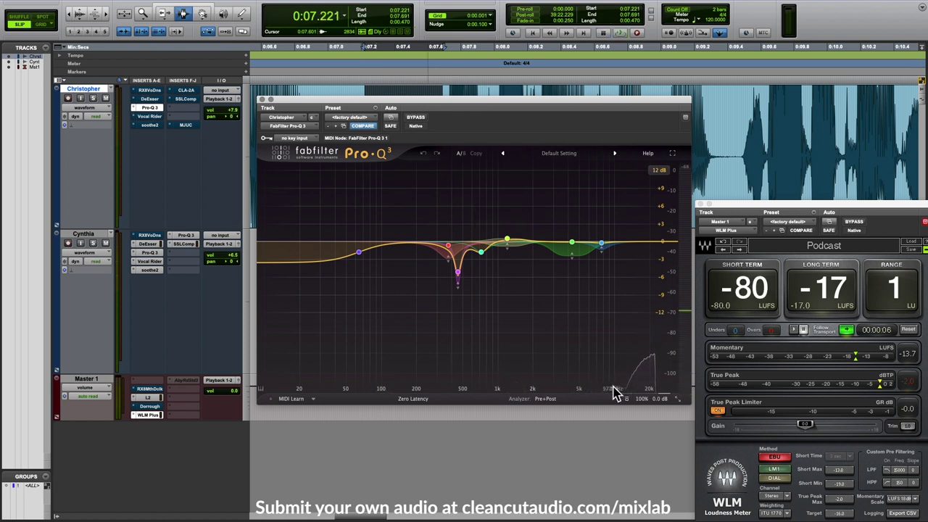
pyautogui.press('space')
pyautogui.press('space')
pyautogui.press('space')
pyautogui.press('space')
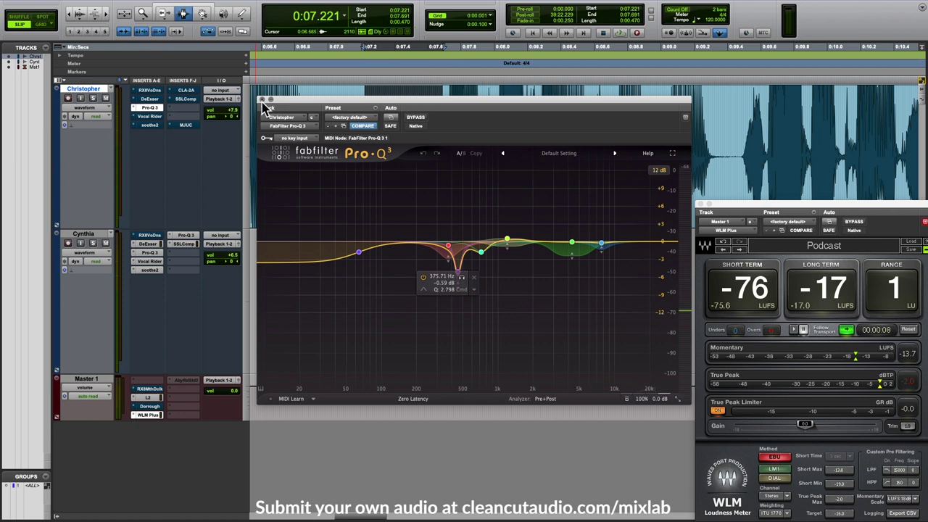
pyautogui.click(262, 101)
# - Open RX Voice De-noise and play the quiet pause 0:07.179–0:07.706 through it
pyautogui.click(327, 118)
pyautogui.click(149, 99)
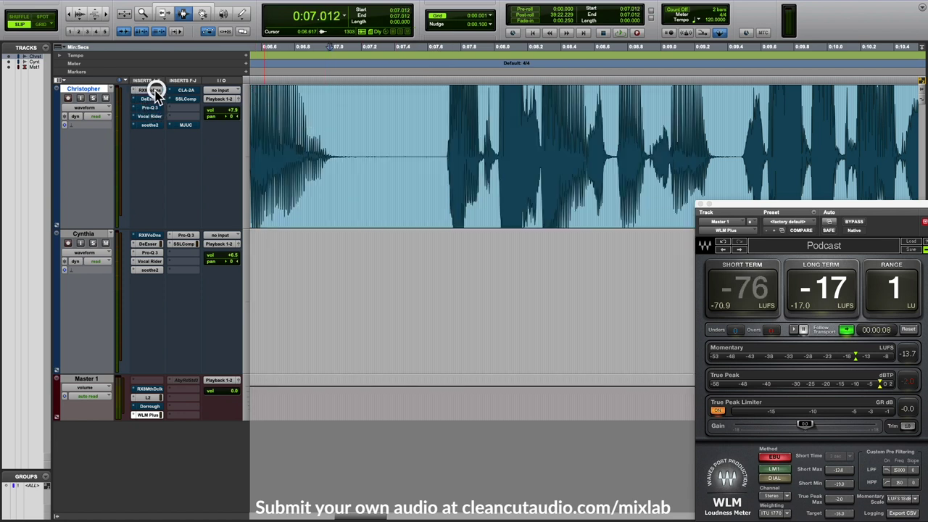
pyautogui.moveTo(771, 207); pyautogui.dragTo(462, 234)
pyautogui.click(448, 138)
pyautogui.press('t')
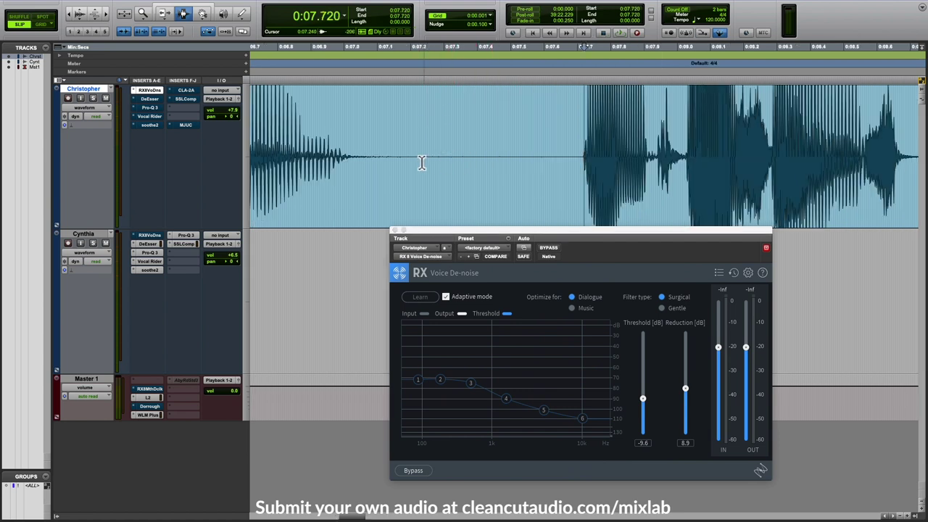
pyautogui.moveTo(404, 161); pyautogui.dragTo(580, 159)
pyautogui.press('space')
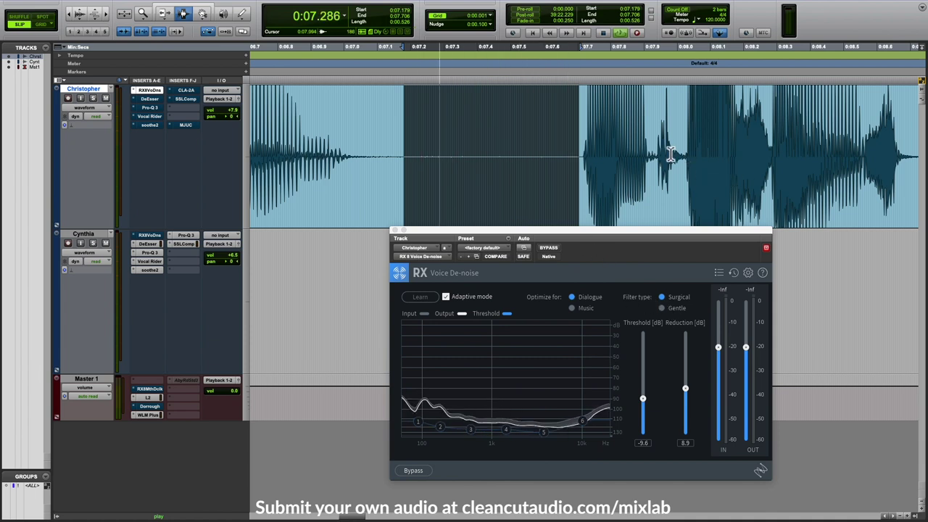
# - Close RX Voice De-noise and zoom out to the first 31 seconds, edit point near 0:07.987
pyautogui.click(392, 231)
pyautogui.press('super+bracketleft')
pyautogui.press('super+bracketleft')
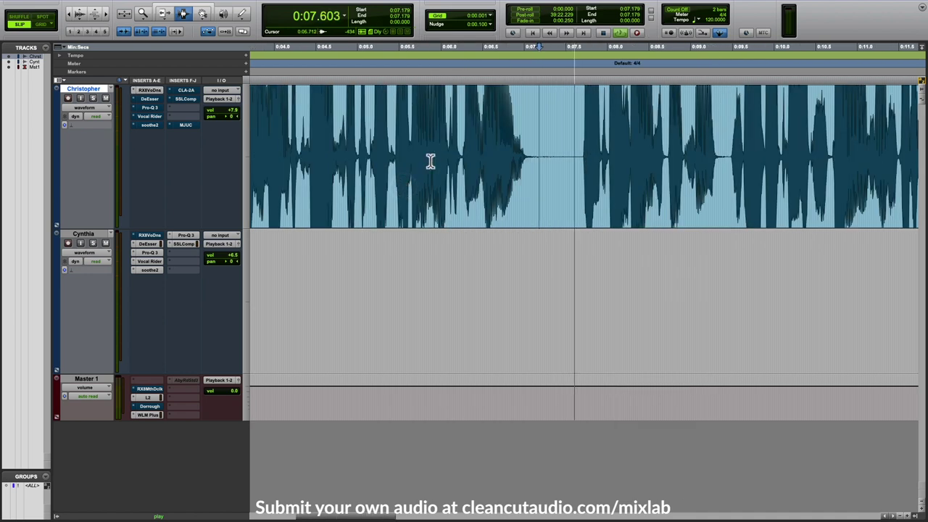
pyautogui.keyDown('ctrl'); pyautogui.click(458, 159); pyautogui.keyUp('ctrl')
pyautogui.press('super+alt+bracketleft')
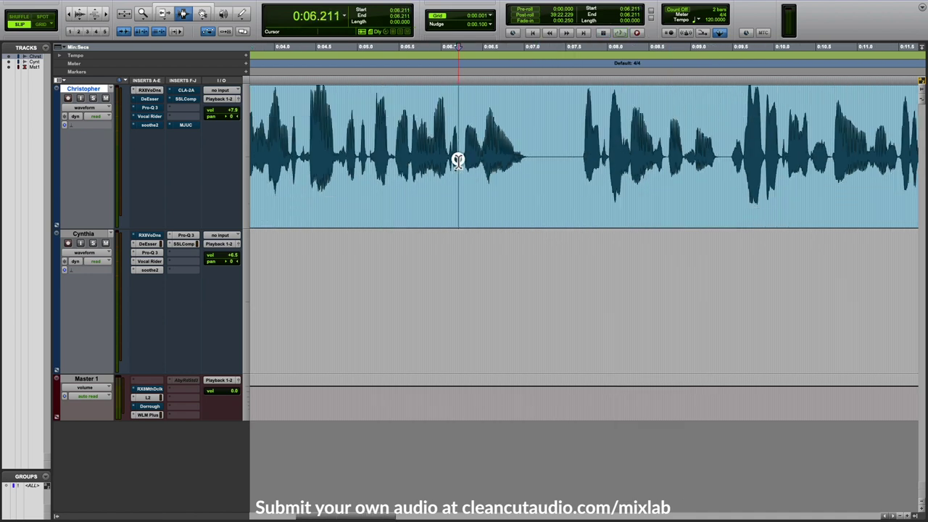
pyautogui.press('super+bracketleft')
pyautogui.moveTo(355, 153); pyautogui.dragTo(543, 147)
pyautogui.click(544, 145)
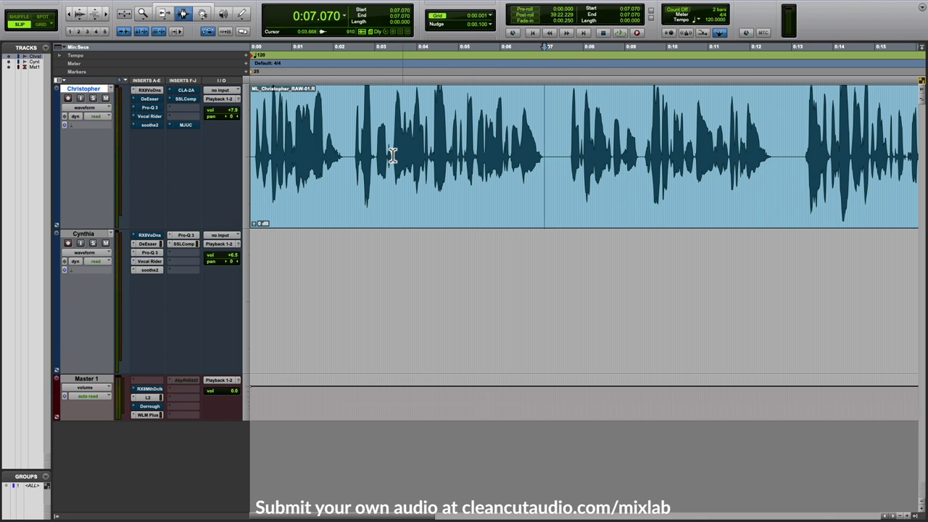
pyautogui.click(586, 166)
pyautogui.press('super+bracketleft')
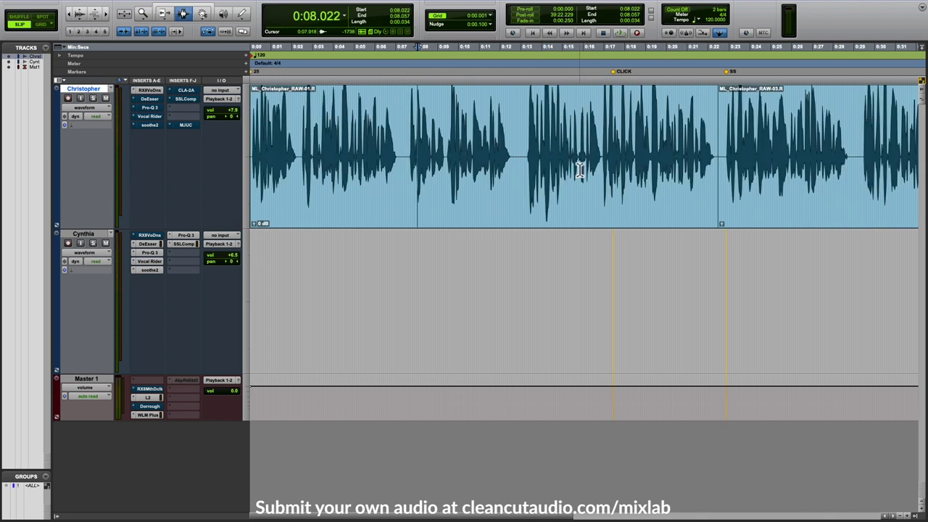
pyautogui.keyDown('shift'); pyautogui.click(398, 148); pyautogui.keyUp('shift')
pyautogui.click(416, 160)
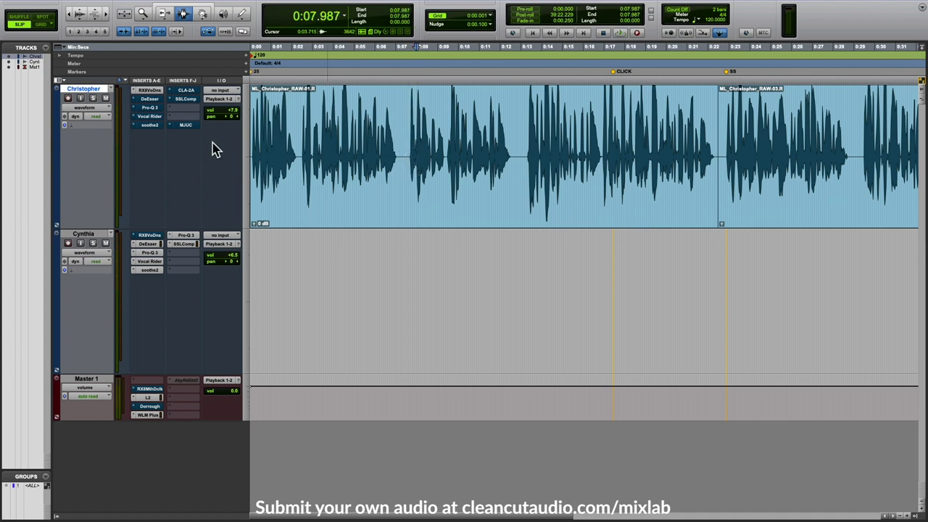
# - Open Vocal Rider on Christopher's track and position its window over the empty track area
pyautogui.click(152, 116)
pyautogui.moveTo(501, 190); pyautogui.dragTo(631, 177)
pyautogui.click(388, 154)
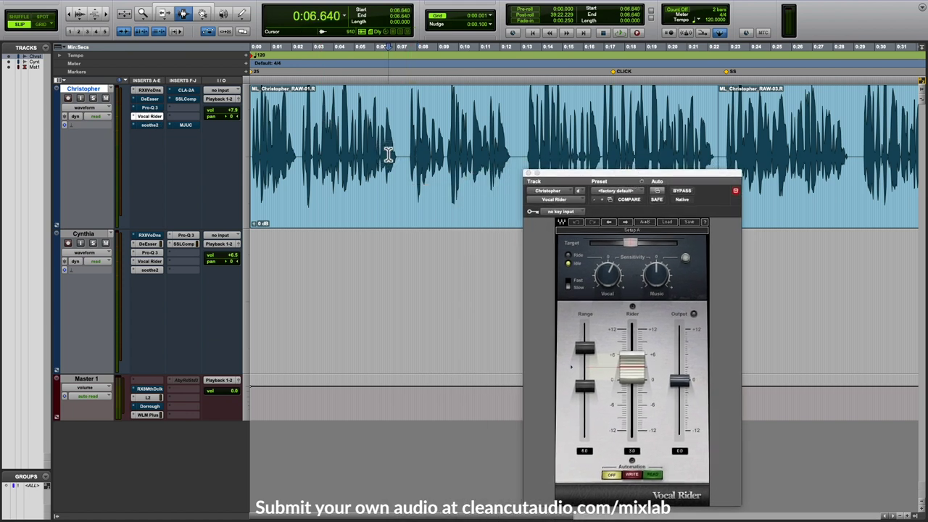
pyautogui.hotkey('ctrl', 'alt', '[')
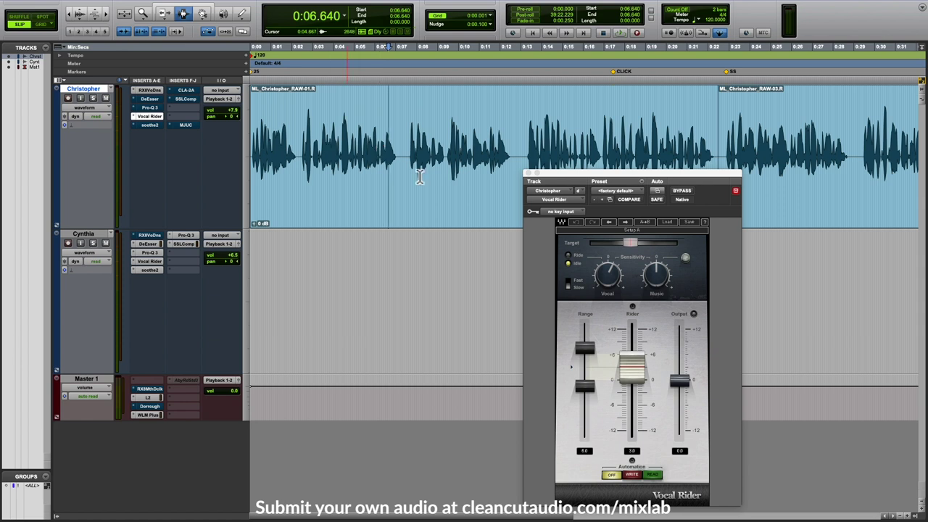
pyautogui.moveTo(431, 179); pyautogui.dragTo(302, 149)
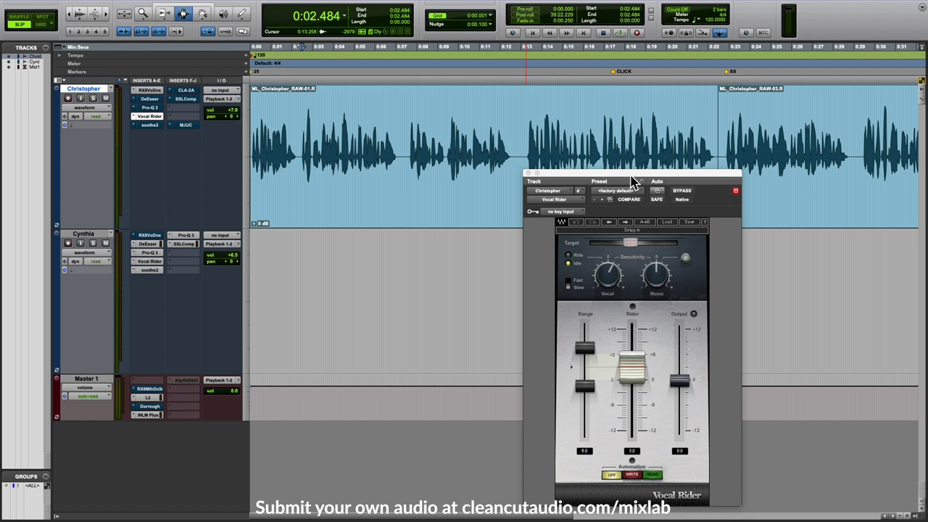
pyautogui.moveTo(633, 179); pyautogui.dragTo(639, 178)
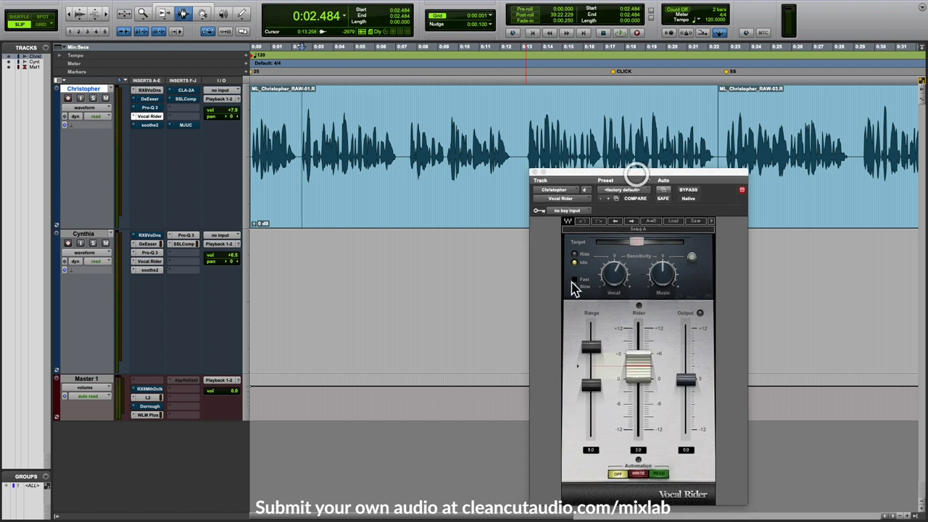
# - Audition the narration from 0:02.391 through the Vocal Rider
pyautogui.click(383, 158)
pyautogui.click(406, 158)
pyautogui.press('super+bracketright')
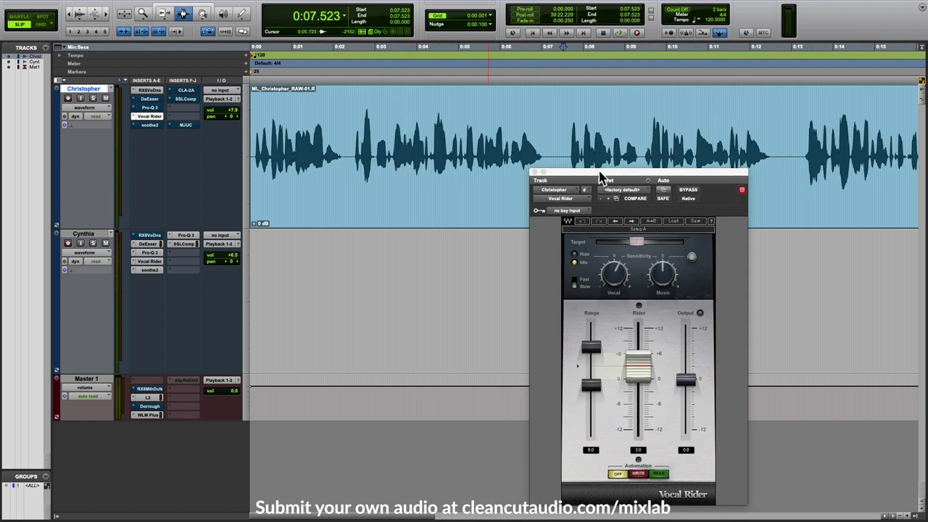
pyautogui.moveTo(601, 176); pyautogui.dragTo(687, 172)
pyautogui.moveTo(354, 157); pyautogui.dragTo(359, 155)
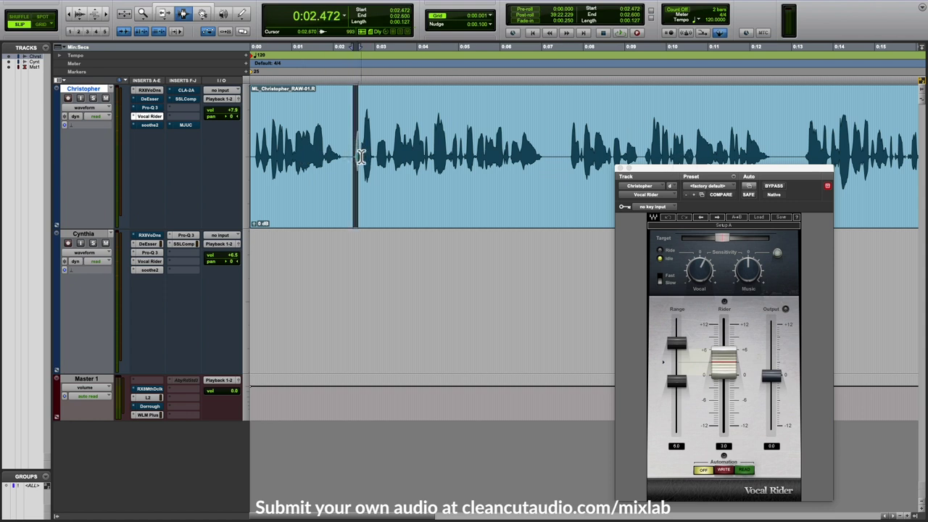
pyautogui.moveTo(355, 157); pyautogui.dragTo(356, 158)
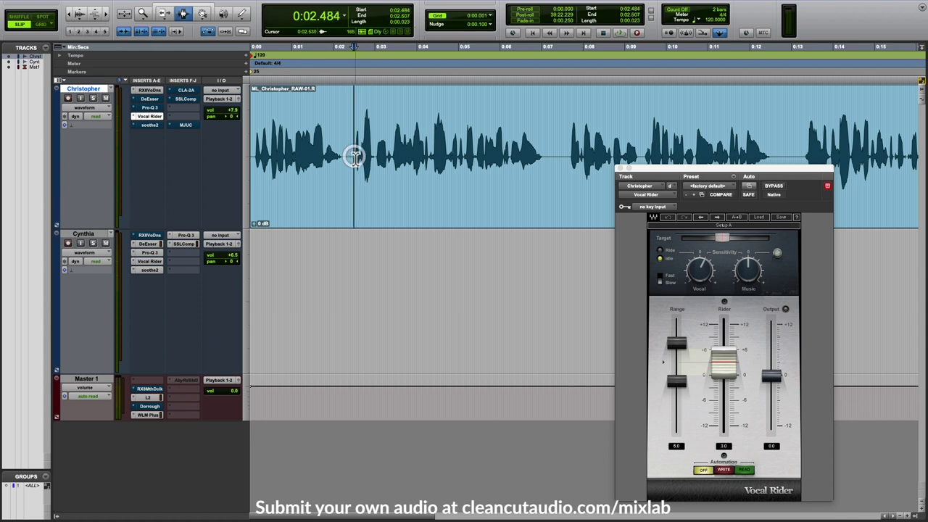
pyautogui.click(351, 159)
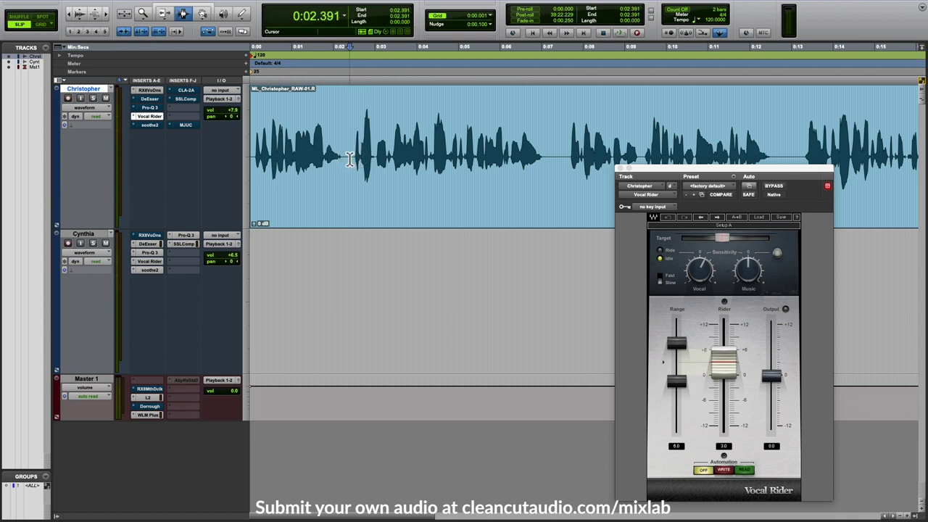
pyautogui.press('space')
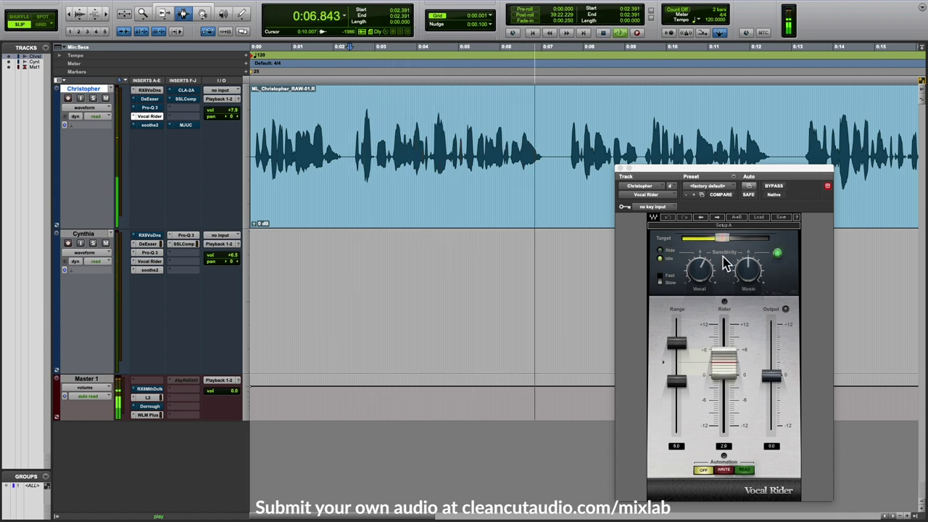
pyautogui.press('space')
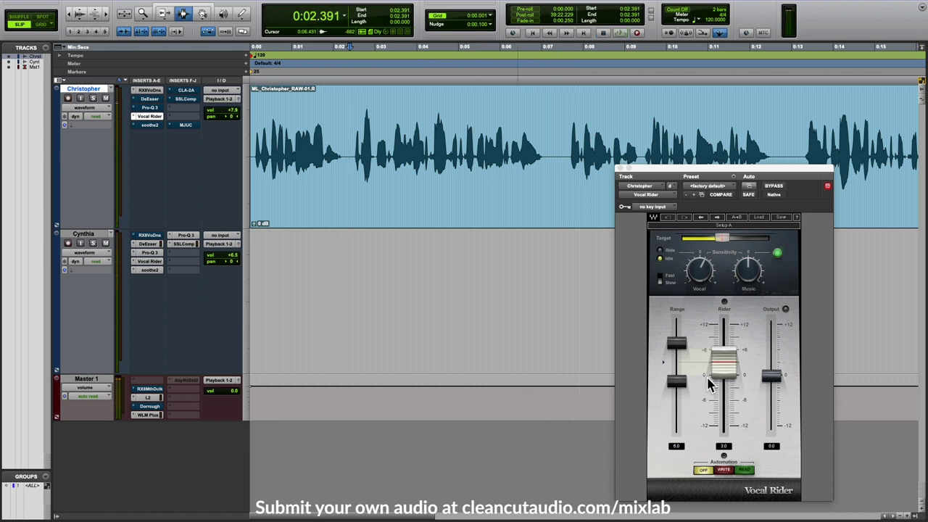
# - Loop a selected range starting at 0:03.018 to hear the rider's gain rides
pyautogui.moveTo(376, 156); pyautogui.dragTo(539, 143)
pyautogui.press('space')
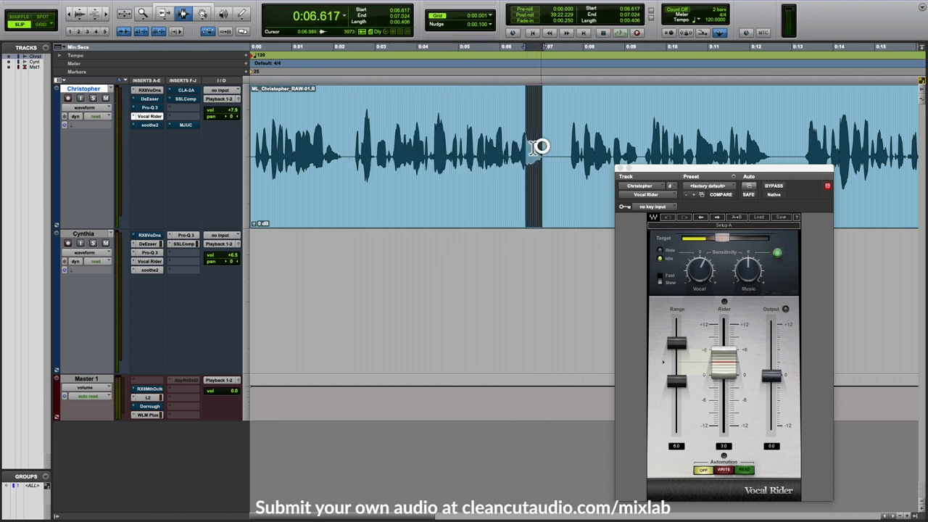
pyautogui.hscroll(3, 542, 145)
pyautogui.click(508, 141)
# - Scroll to the second clip and play from 0:23.219 through the Vocal Rider
pyautogui.click(515, 135)
pyautogui.hscroll(10, 514, 136)
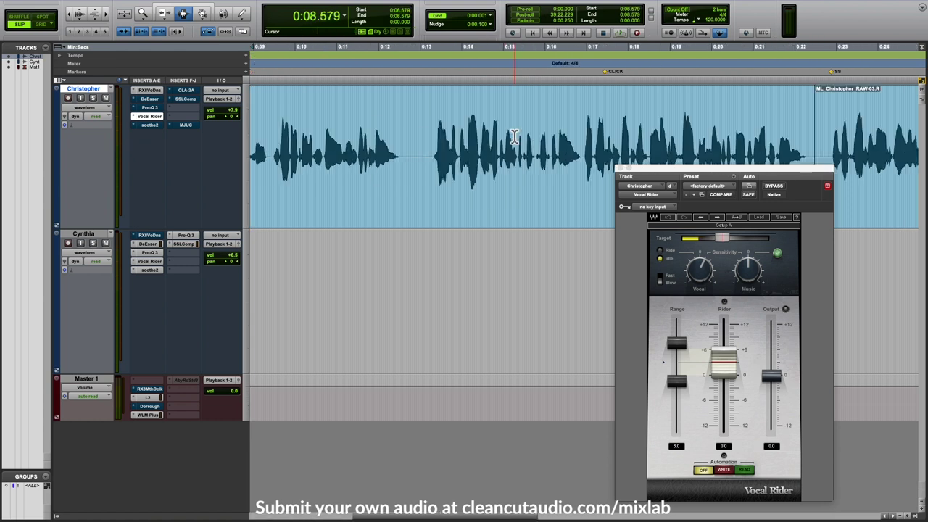
pyautogui.hscroll(3, 514, 136)
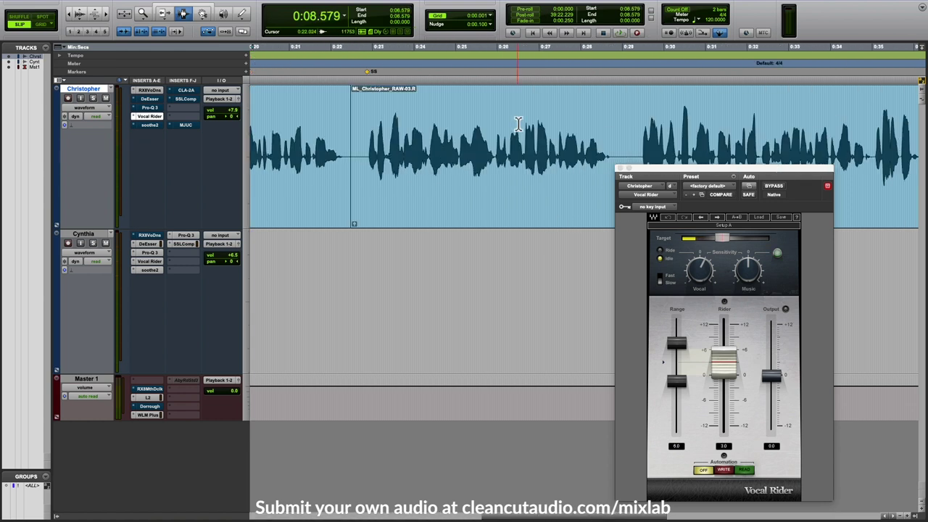
pyautogui.click(723, 239)
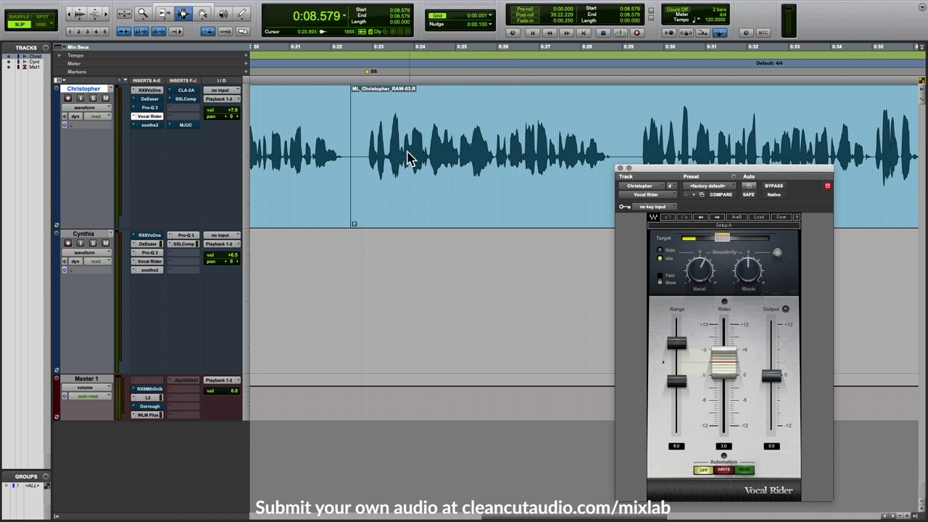
pyautogui.click(381, 152)
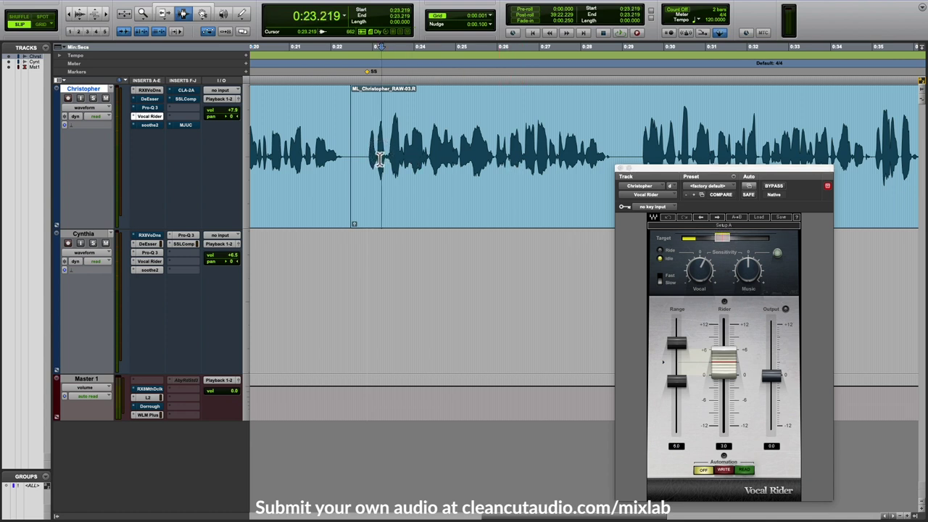
pyautogui.press('space')
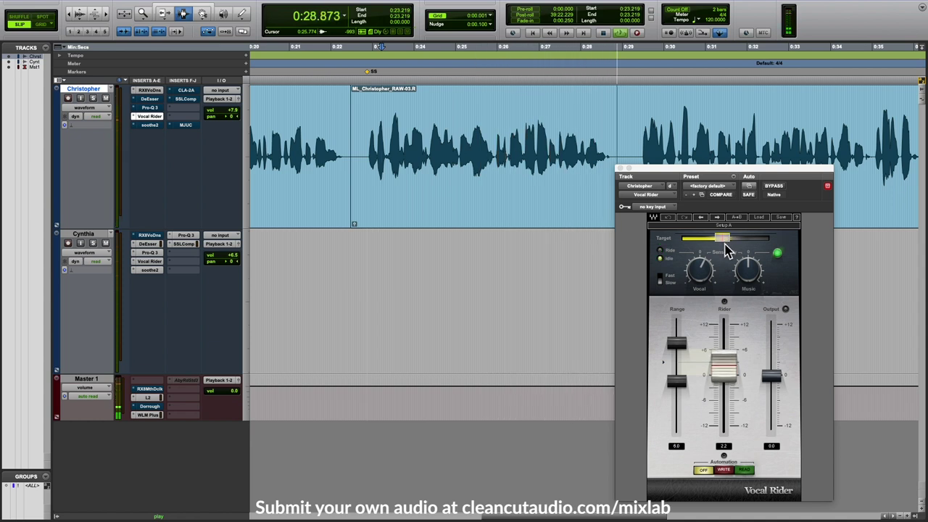
pyautogui.press('space')
# - Set the edit position at 0:27.504 and zoom out to show 0:12 to 0:43
pyautogui.moveTo(575, 157); pyautogui.dragTo(607, 157)
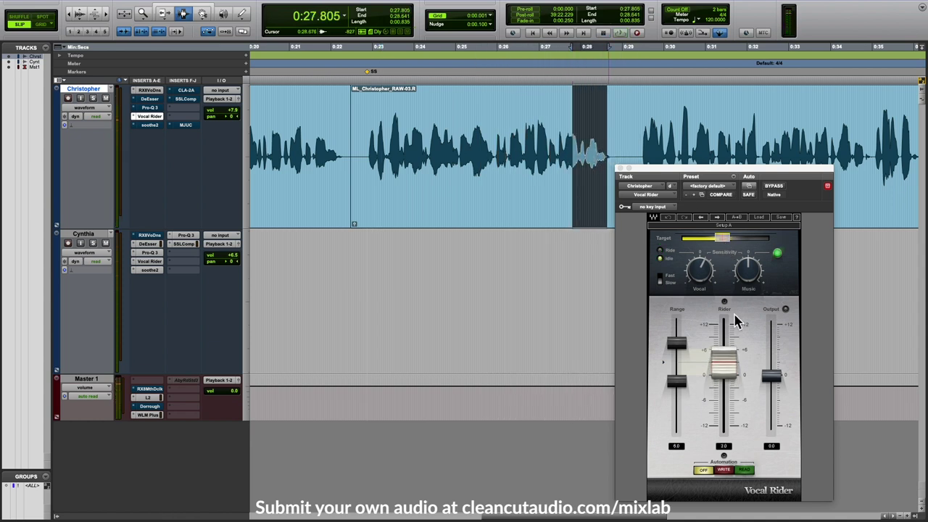
pyautogui.click(539, 191)
pyautogui.click(560, 174)
pyautogui.press('r')
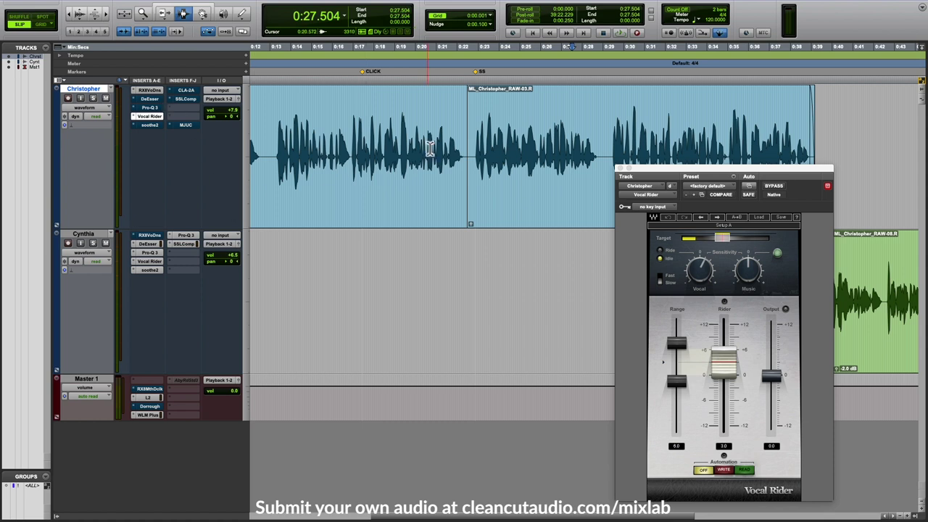
# - Set the playback start near 0:16.9 in Christopher's narration and play it to hear Vocal Rider
pyautogui.click(342, 145)
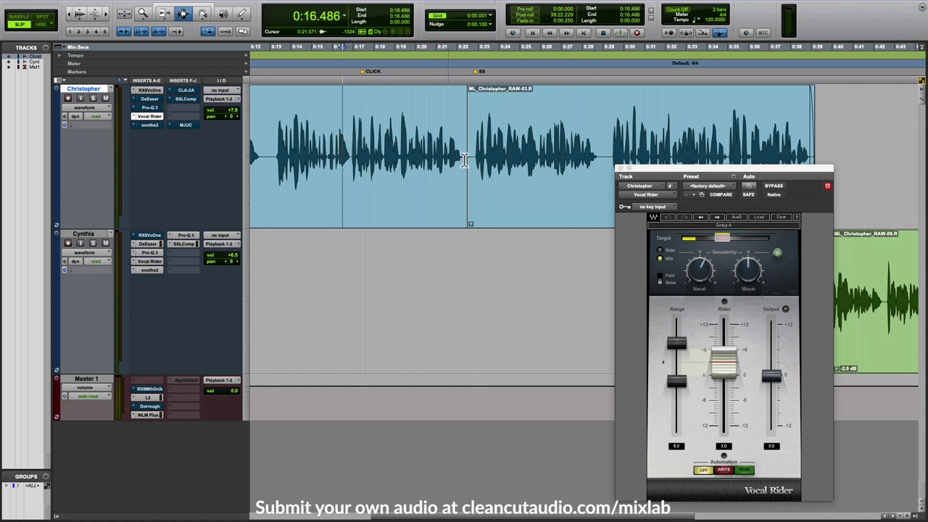
pyautogui.moveTo(472, 156); pyautogui.dragTo(577, 142)
pyautogui.click(354, 149)
pyautogui.click(353, 145)
pyautogui.press('t')
pyautogui.press('r')
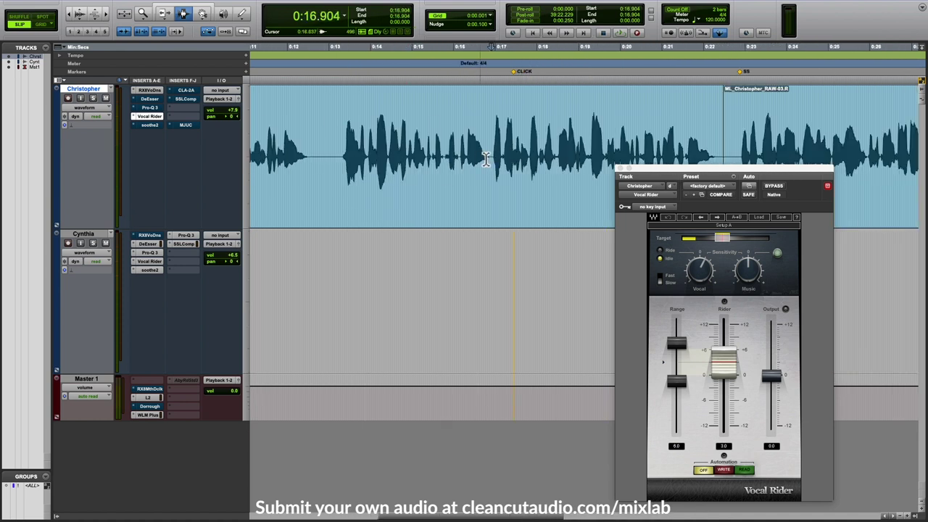
pyautogui.click(495, 153)
pyautogui.press('space')
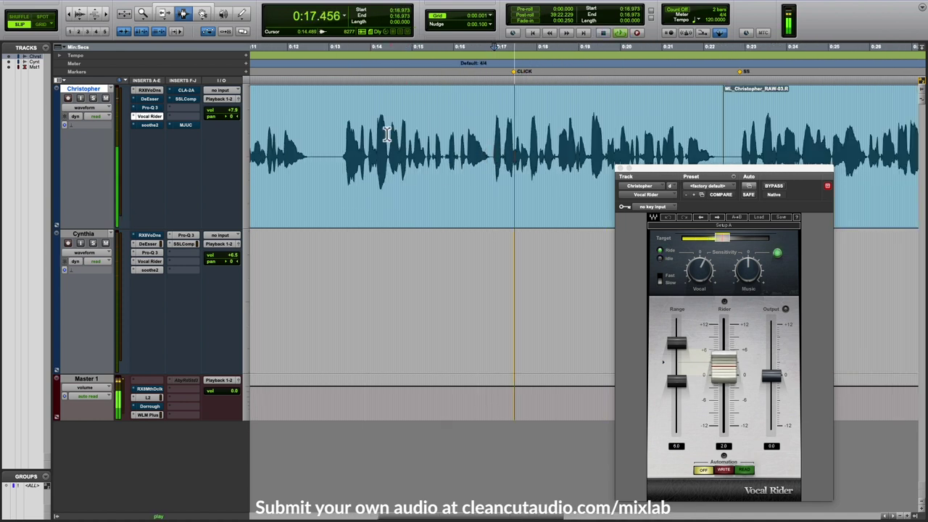
# - Move the Vocal Rider window aside and replay the narration from 0:16.904 twice
pyautogui.click(508, 155)
pyautogui.hotkey('ctrl', ']')
pyautogui.hotkey('ctrl', ']')
pyautogui.click(653, 170)
pyautogui.moveTo(652, 169); pyautogui.dragTo(733, 205)
pyautogui.click(489, 167)
pyautogui.click(439, 152)
pyautogui.press('space')
pyautogui.click(440, 154)
pyautogui.press('space')
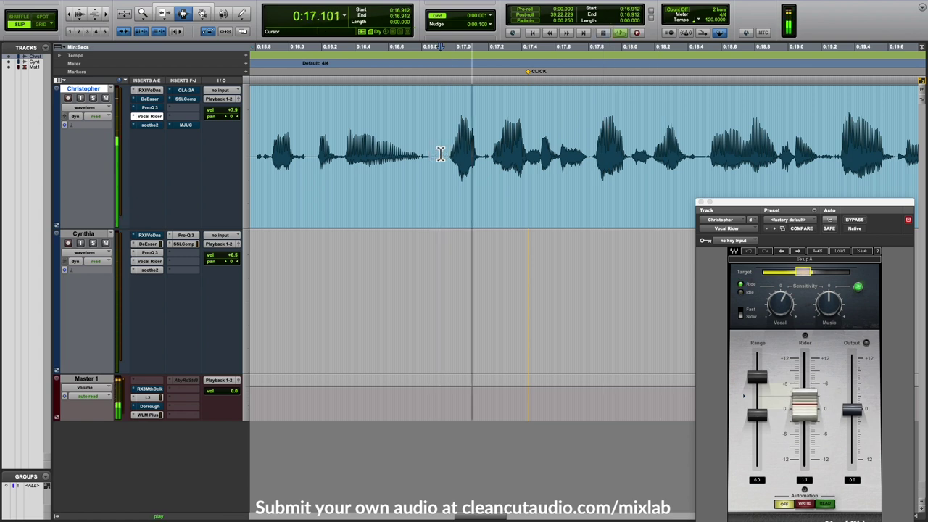
pyautogui.press('space')
# - Zoom out and audition the narration from 0:16.7, then reset the playback point to 0:17.0
pyautogui.click(562, 157)
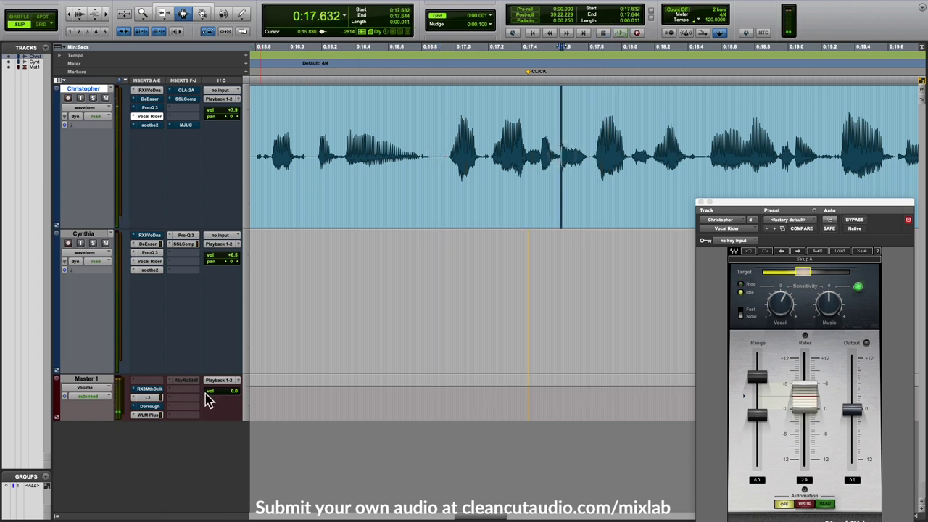
pyautogui.click(438, 182)
pyautogui.press('r')
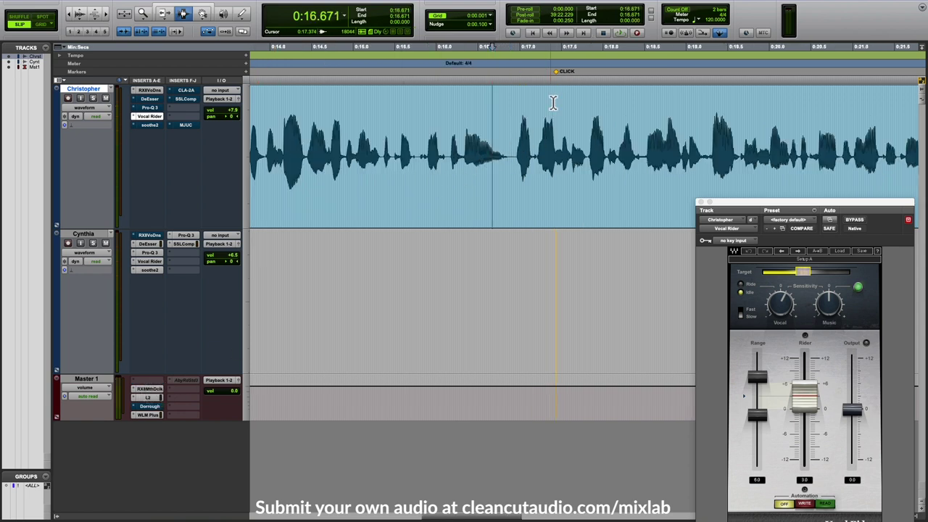
pyautogui.click(556, 100)
pyautogui.click(496, 151)
pyautogui.press('space')
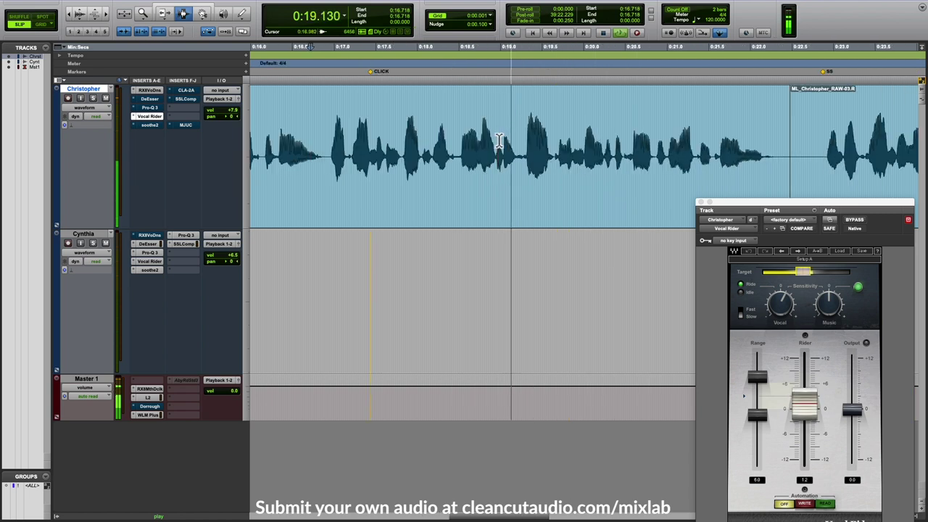
pyautogui.press('space')
pyautogui.click(409, 151)
pyautogui.click(331, 157)
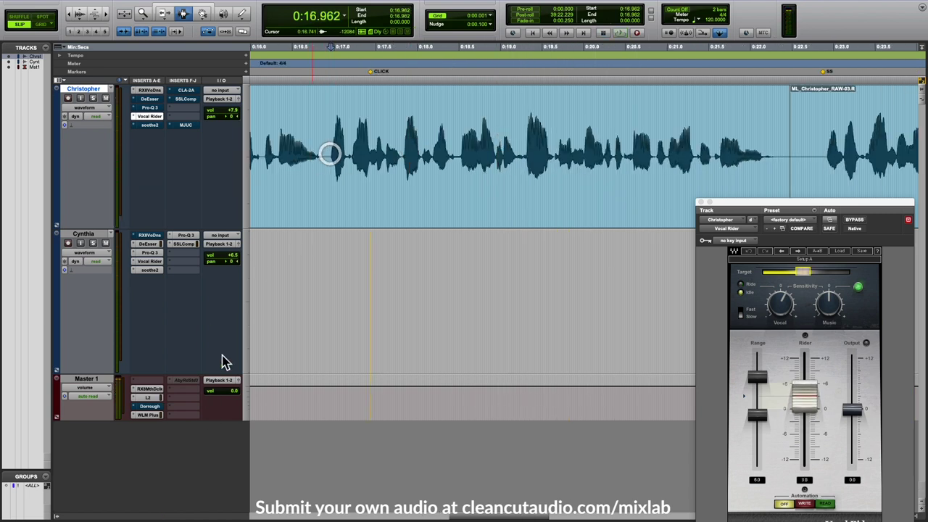
# - Cycle track readouts through delay and peak back to volume, briefly toggling the master's RX8MthDclk
pyautogui.keyDown('alt'); pyautogui.keyDown('super'); pyautogui.click(229, 391); pyautogui.keyUp('super'); pyautogui.keyUp('alt')
pyautogui.keyDown('alt'); pyautogui.keyDown('super'); pyautogui.click(229, 392); pyautogui.keyUp('super'); pyautogui.keyUp('alt')
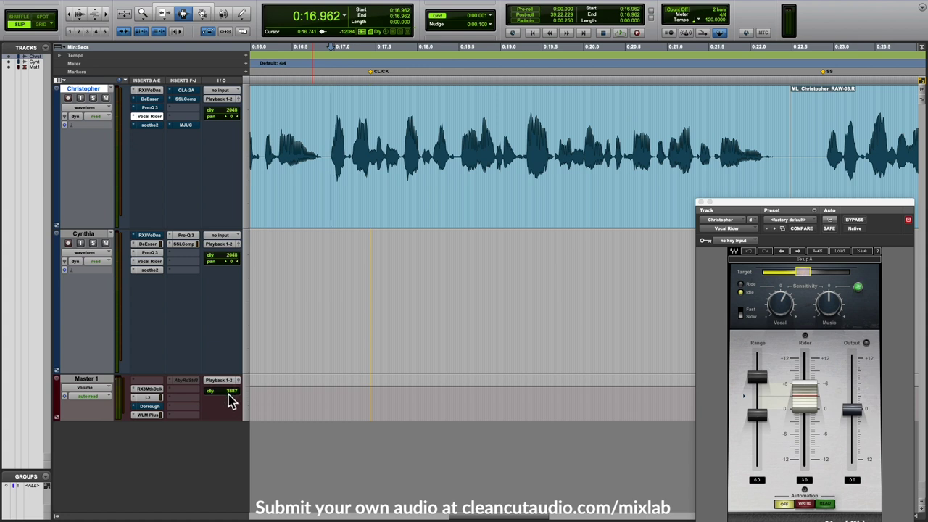
pyautogui.keyDown('ctrl'); pyautogui.keyDown('super'); pyautogui.click(150, 389); pyautogui.keyUp('super'); pyautogui.keyUp('ctrl')
pyautogui.keyDown('ctrl'); pyautogui.keyDown('super'); pyautogui.click(151, 389); pyautogui.keyUp('super'); pyautogui.keyUp('ctrl')
pyautogui.keyDown('alt'); pyautogui.keyDown('super'); pyautogui.click(229, 392); pyautogui.keyUp('super'); pyautogui.keyUp('alt')
pyautogui.keyDown('alt'); pyautogui.keyDown('super'); pyautogui.click(230, 391); pyautogui.keyUp('super'); pyautogui.keyUp('alt')
pyautogui.keyDown('alt'); pyautogui.keyDown('super'); pyautogui.click(229, 392); pyautogui.keyUp('super'); pyautogui.keyUp('alt')
# - Scroll the timeline left and place the playback point at 0:14.8
pyautogui.click(441, 215)
pyautogui.hscroll(-2, 438, 193)
pyautogui.hscroll(-3, 332, 134)
pyautogui.click(332, 134)
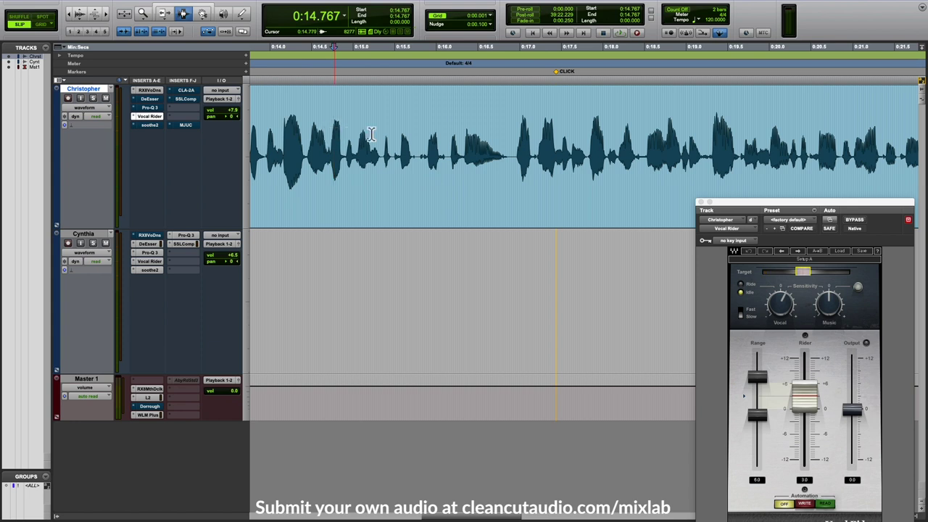
# - Open Christopher's CLA-2A compressor, set playback near 0:13.2, and deactivate the CLA-2A
pyautogui.click(384, 133)
pyautogui.press('r')
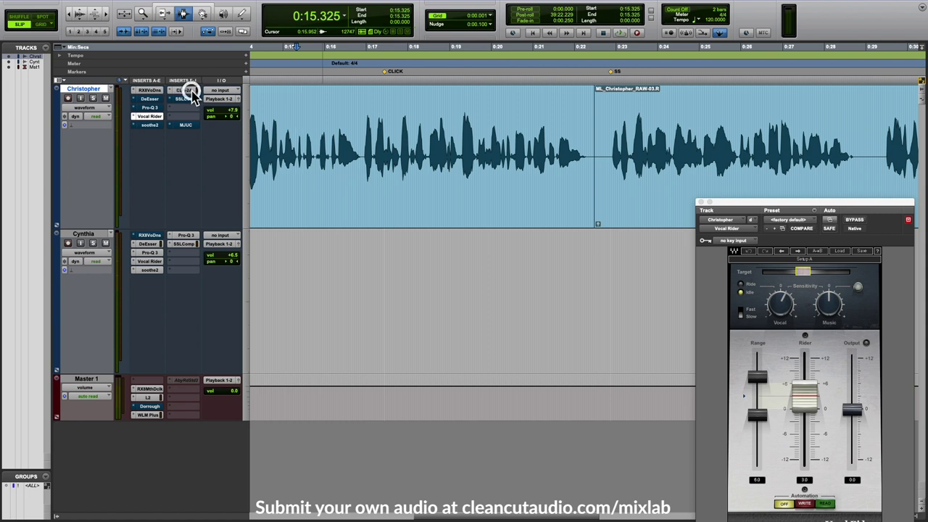
pyautogui.click(186, 92)
pyautogui.moveTo(873, 212); pyautogui.dragTo(629, 261)
pyautogui.hscroll(-5, 622, 151)
pyautogui.click(492, 156)
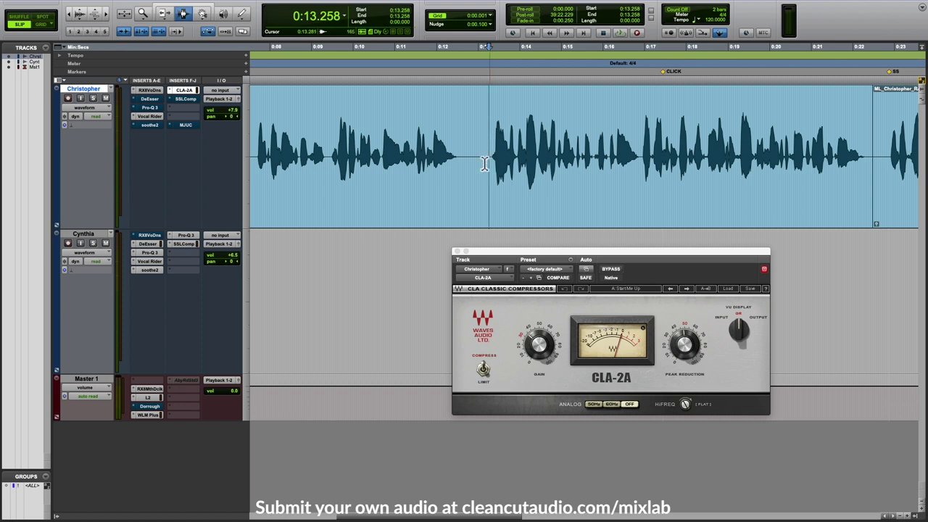
pyautogui.click(488, 156)
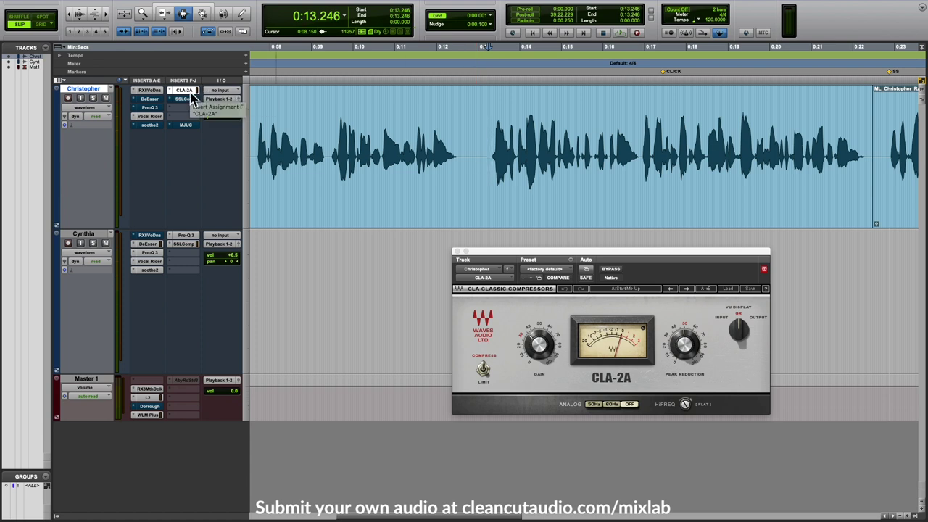
pyautogui.keyDown('ctrl'); pyautogui.keyDown('super'); pyautogui.click(183, 90); pyautogui.keyUp('super'); pyautogui.keyUp('ctrl')
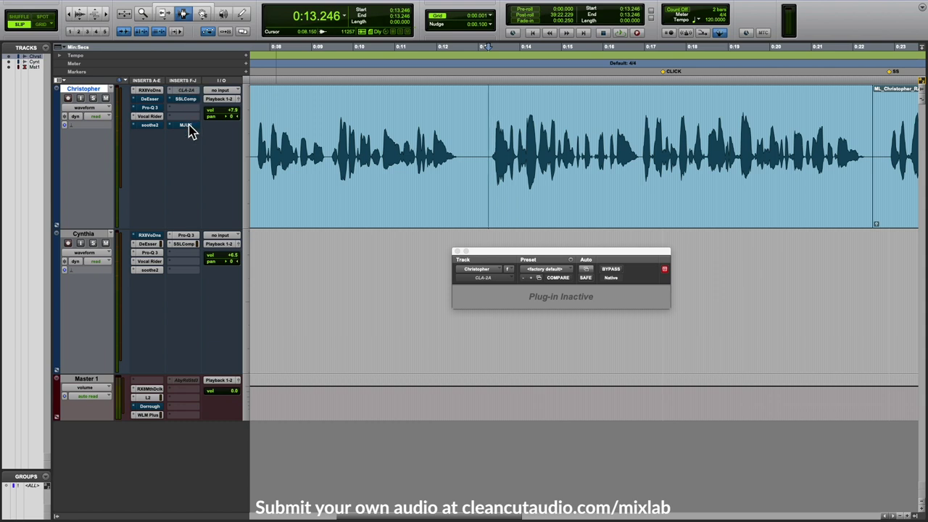
# - Open Christopher's MJUC compressor and deactivate it as well
pyautogui.click(185, 125)
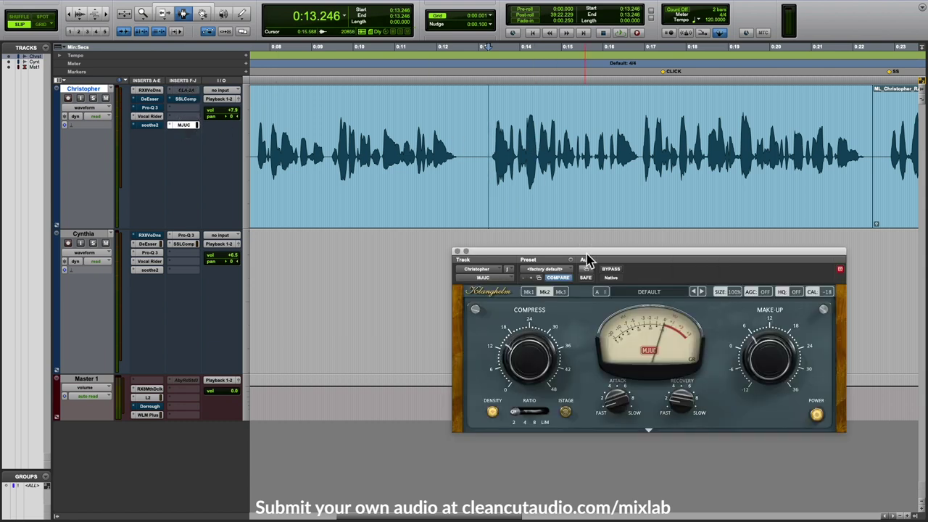
pyautogui.moveTo(587, 260); pyautogui.dragTo(533, 257)
pyautogui.click(498, 163)
pyautogui.click(490, 156)
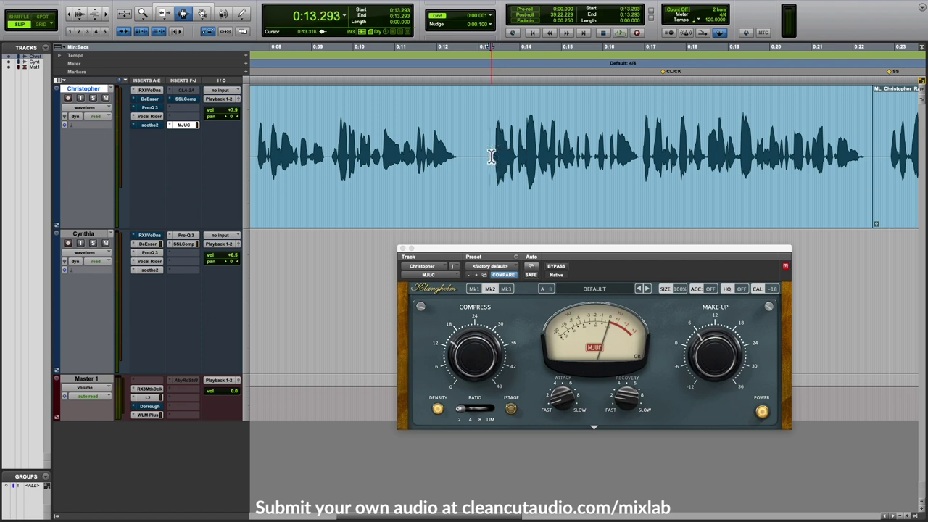
pyautogui.keyDown('ctrl'); pyautogui.keyDown('super'); pyautogui.click(190, 124); pyautogui.keyUp('super'); pyautogui.keyUp('ctrl')
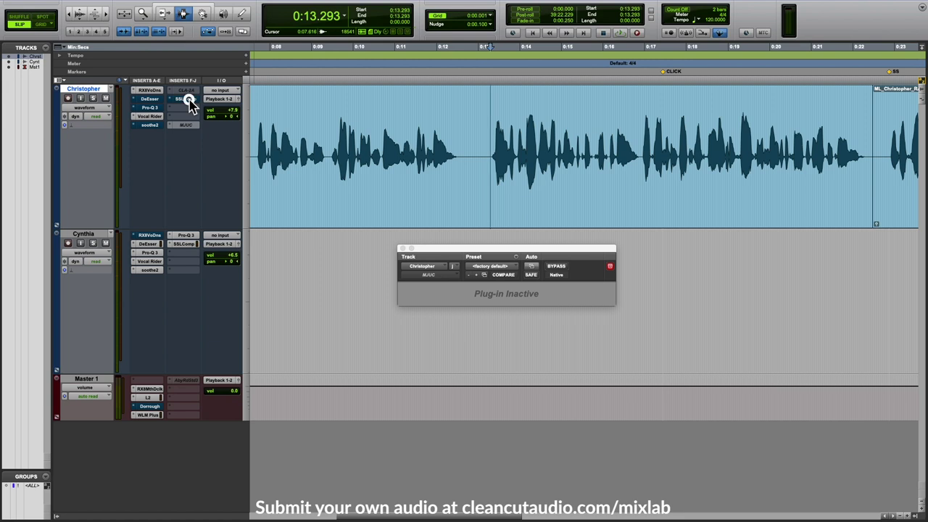
# - Open Christopher's SSLComp and set the playback point at 0:13.3
pyautogui.click(189, 99)
pyautogui.moveTo(532, 249); pyautogui.dragTo(448, 196)
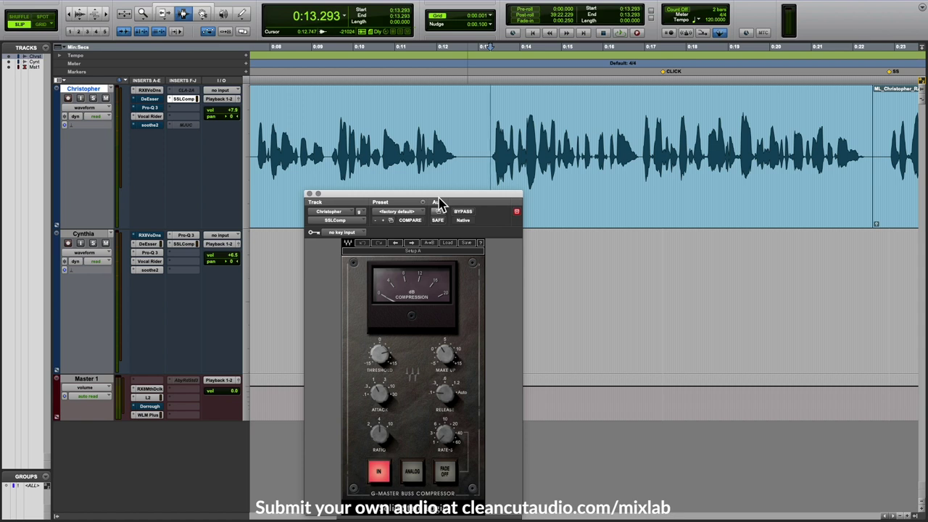
pyautogui.moveTo(433, 199); pyautogui.dragTo(425, 200)
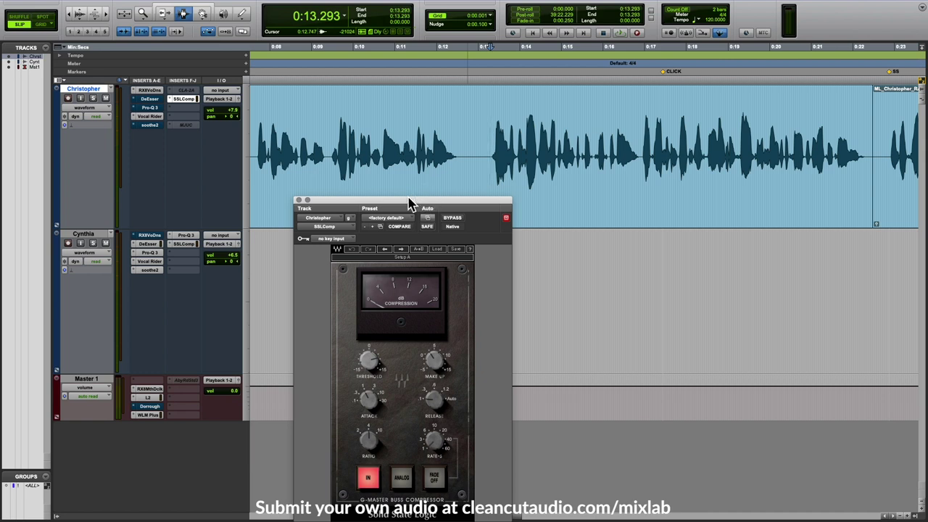
pyautogui.click(489, 152)
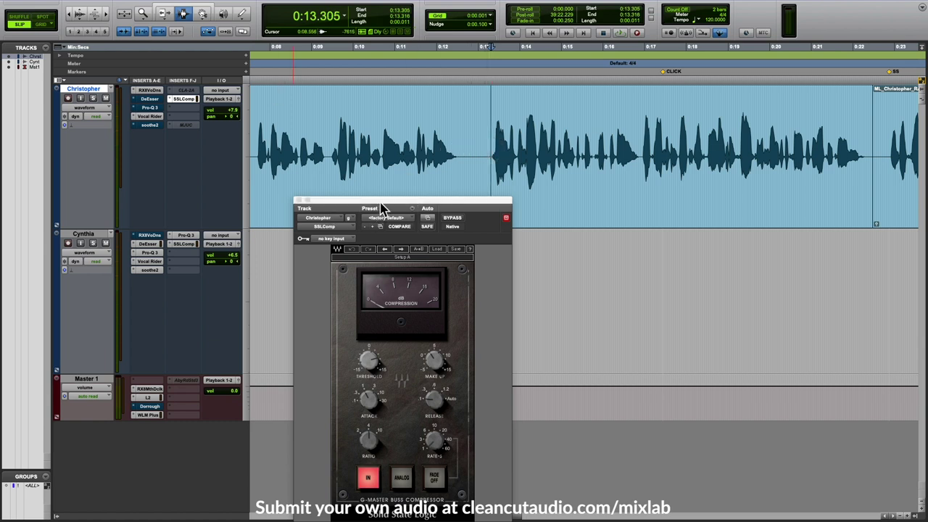
pyautogui.moveTo(382, 208); pyautogui.dragTo(367, 206)
# - Play the narration with the SSL compressor bypassed, then again with it engaged
pyautogui.click(354, 476)
pyautogui.press('space')
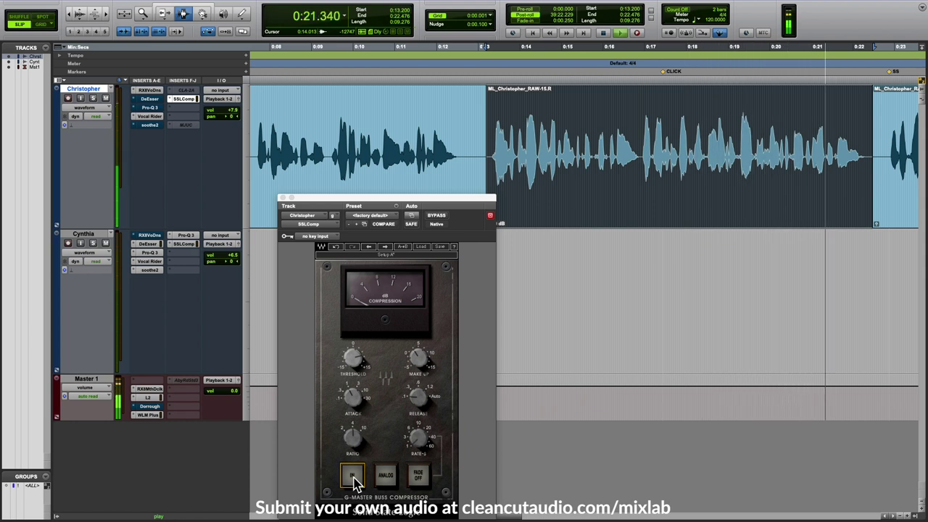
pyautogui.press('space')
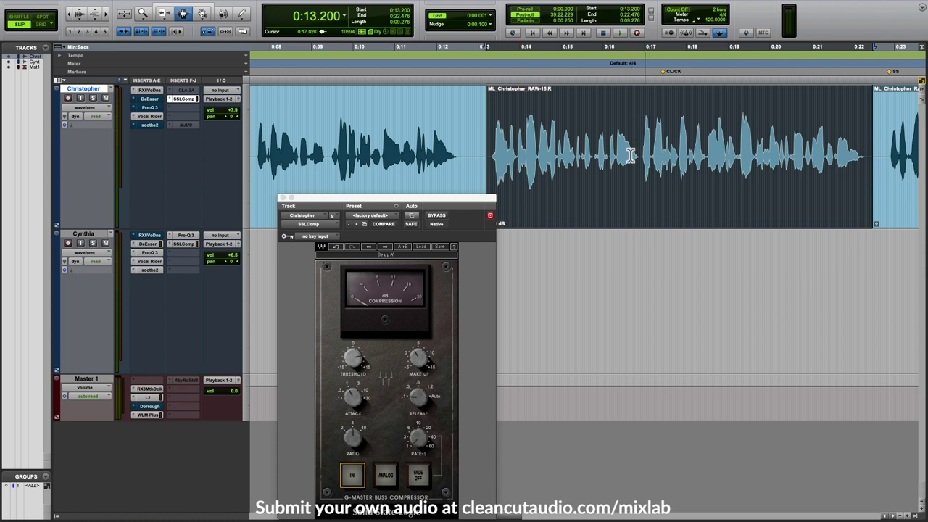
pyautogui.click(351, 475)
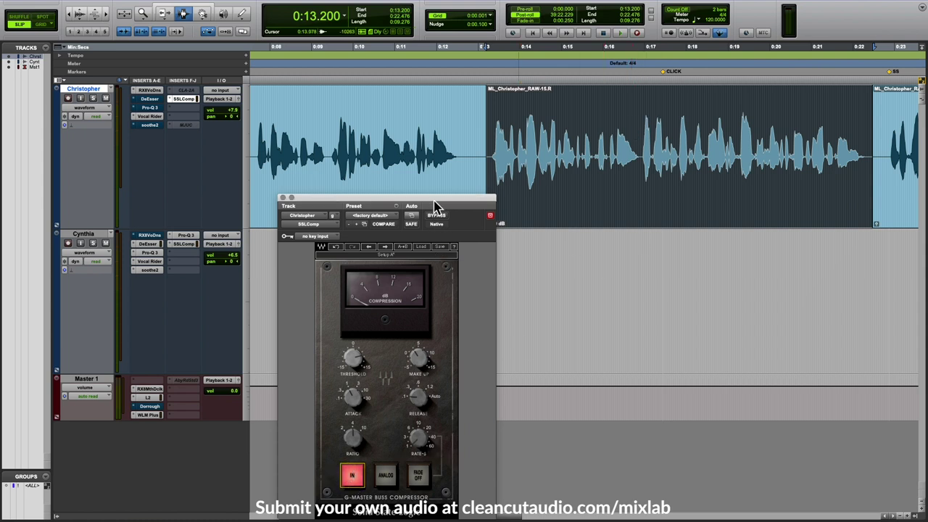
pyautogui.press('space')
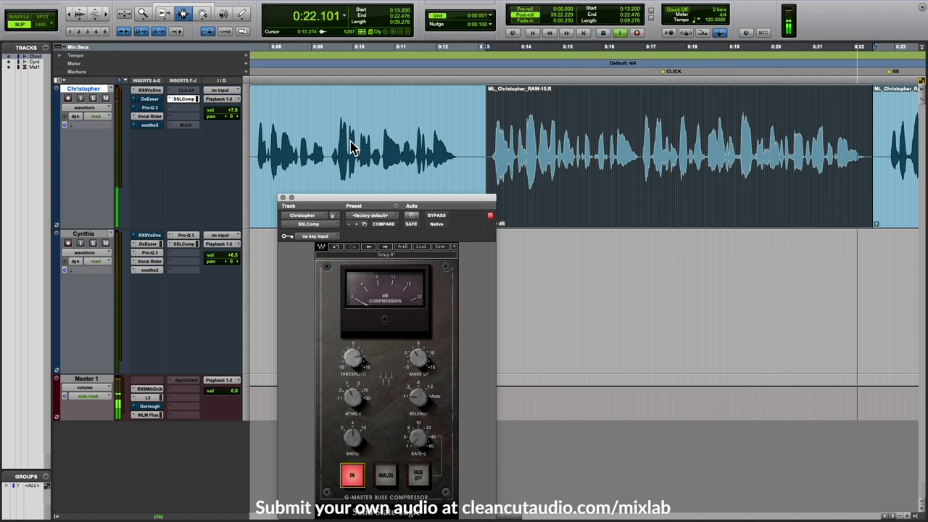
pyautogui.press('space')
pyautogui.moveTo(354, 396)
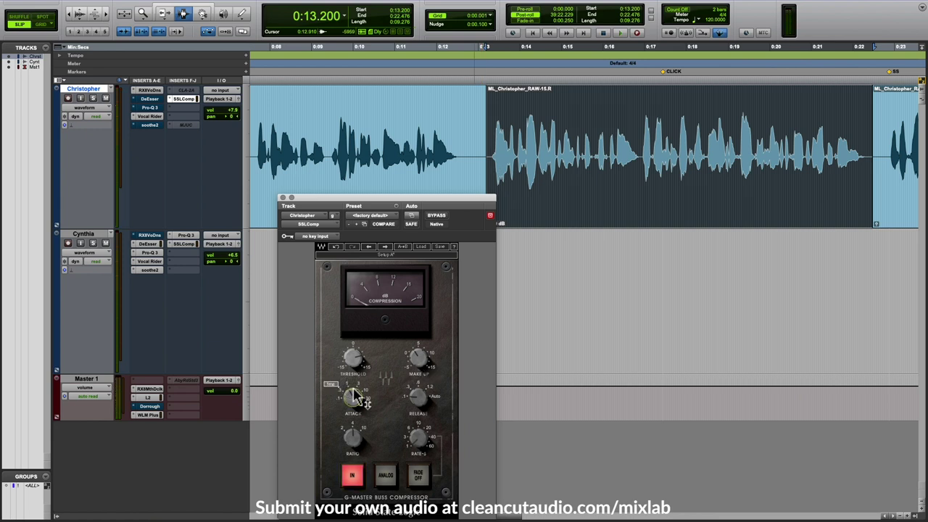
pyautogui.moveTo(419, 399)
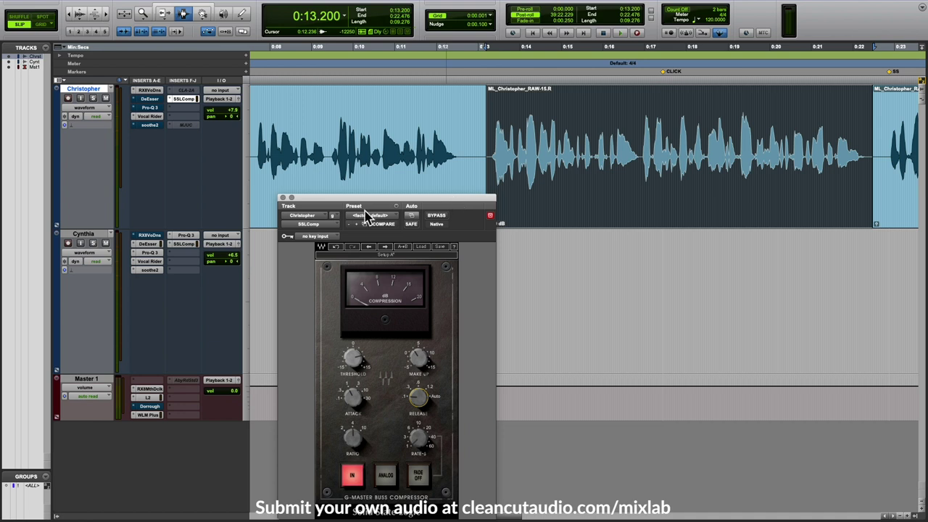
# - Open the master's Dorrough loudness monitor and Christopher's SSL compressor, arranging both windows
pyautogui.click(151, 406)
pyautogui.moveTo(580, 206); pyautogui.dragTo(606, 240)
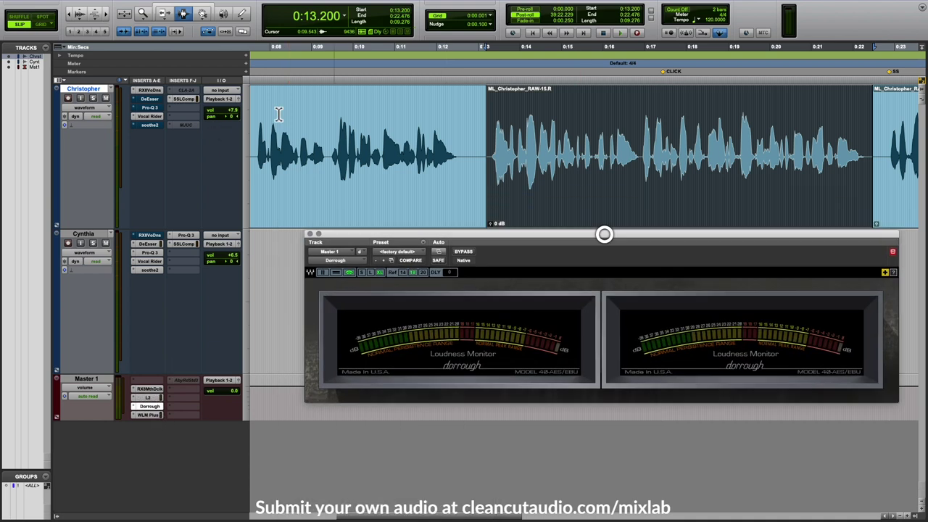
pyautogui.click(192, 99)
pyautogui.moveTo(465, 244); pyautogui.dragTo(479, 336)
pyautogui.moveTo(196, 18); pyautogui.dragTo(269, 188)
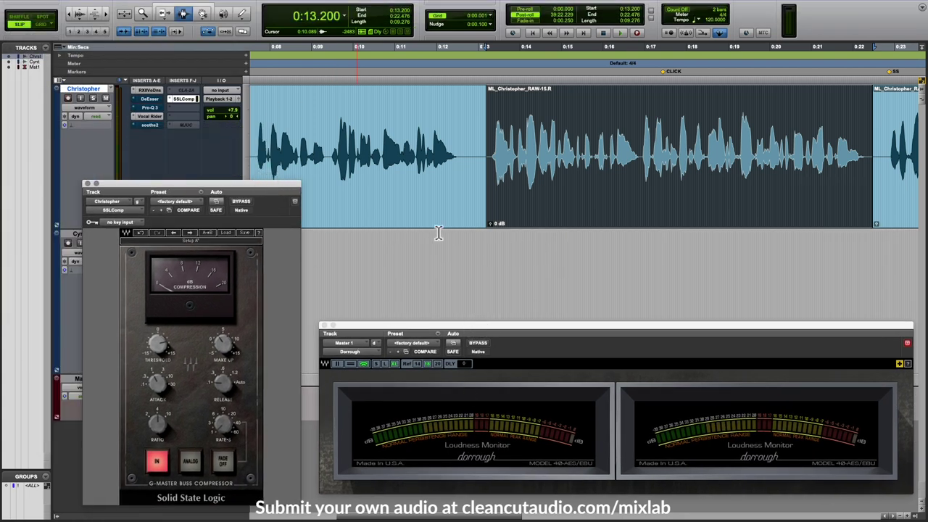
# - A/B the narration with the SSL compressor bypassed and engaged, leaving it on
pyautogui.click(158, 464)
pyautogui.press('space')
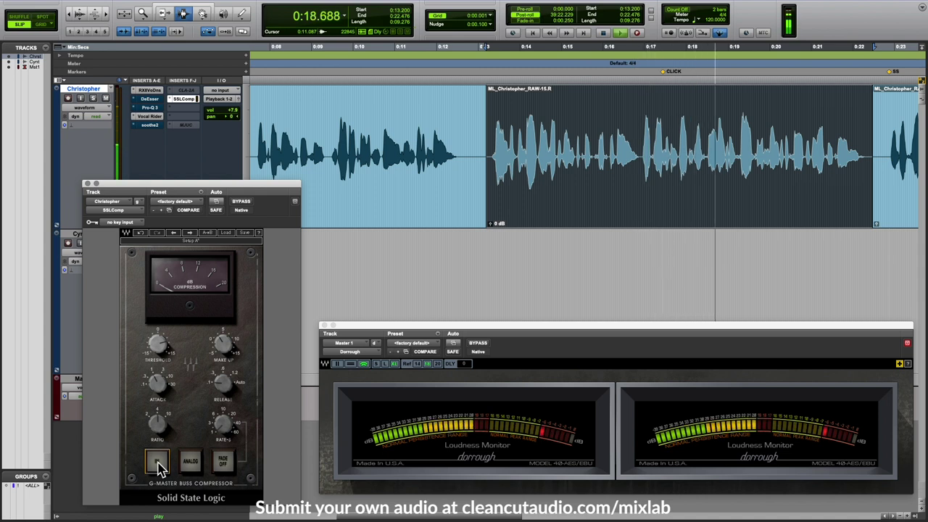
pyautogui.click(159, 464)
pyautogui.press('space')
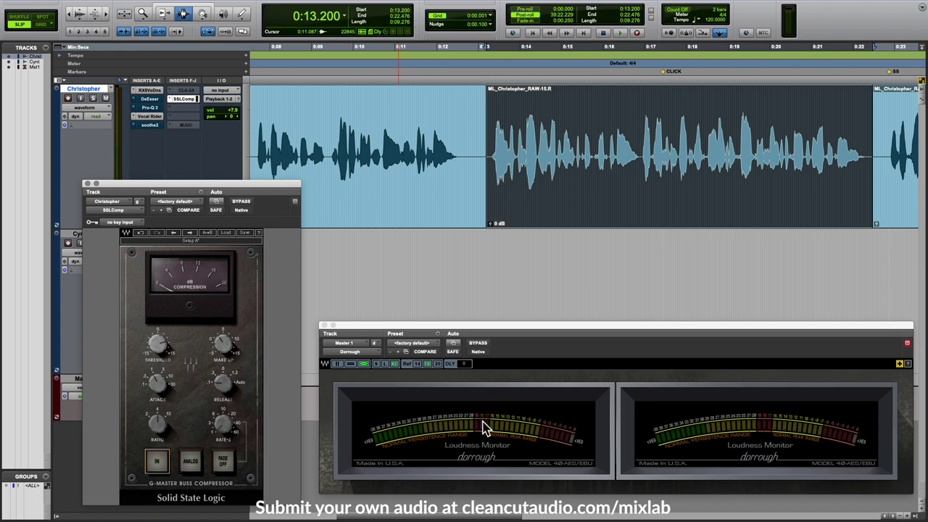
pyautogui.click(157, 463)
pyautogui.press('space')
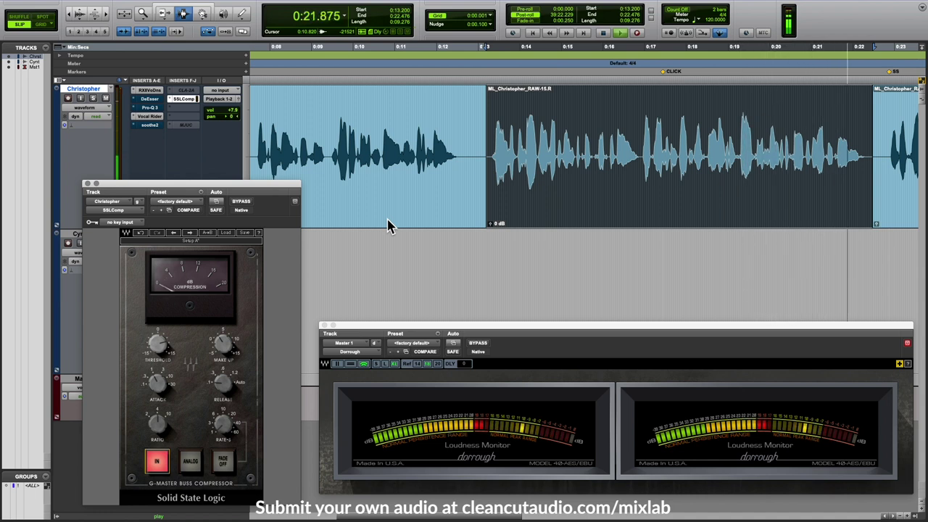
pyautogui.press('space')
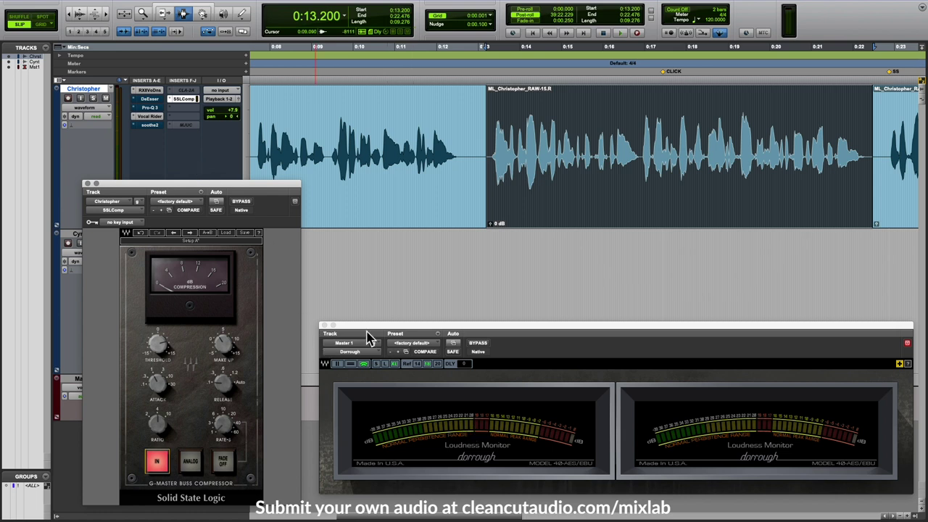
pyautogui.moveTo(369, 330); pyautogui.dragTo(371, 328)
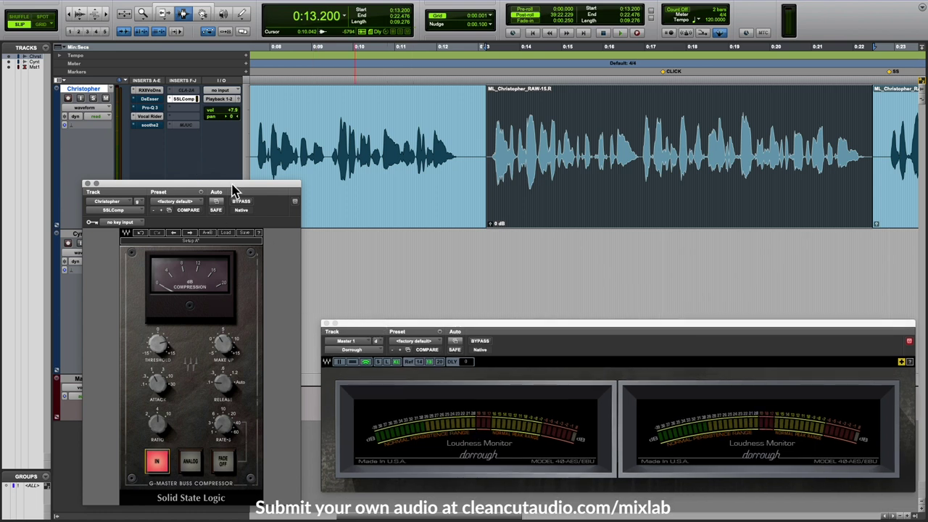
pyautogui.moveTo(232, 191); pyautogui.dragTo(251, 197)
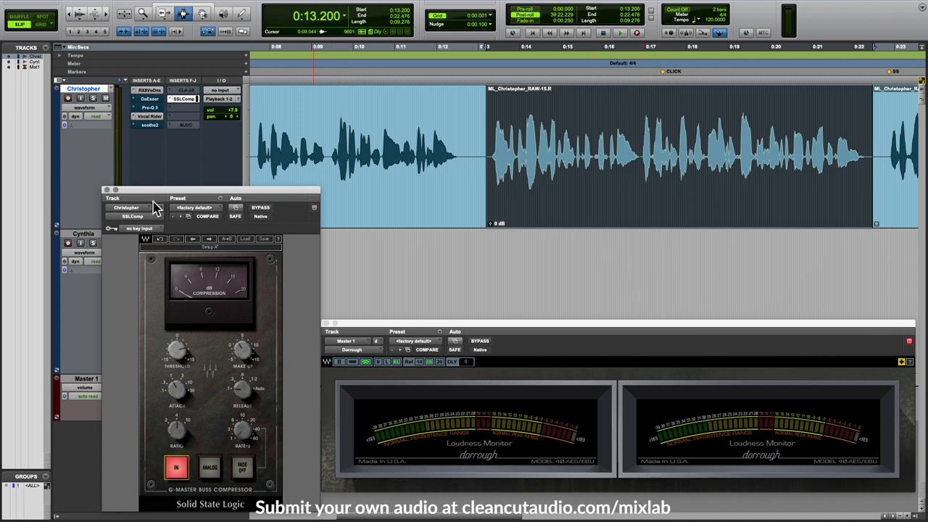
# - Close the compressor and Dorrough windows, zoom the timeline out, and open the master's WLM Plus meter
pyautogui.click(107, 190)
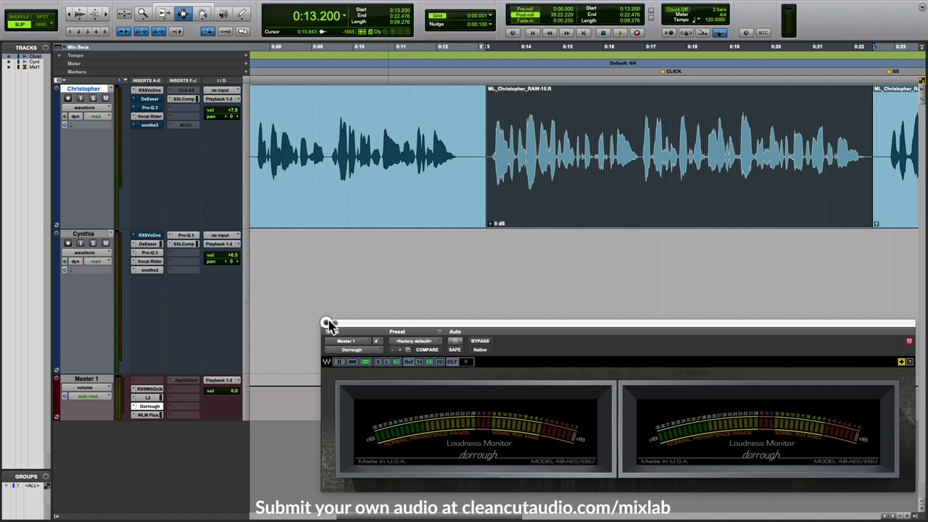
pyautogui.click(326, 322)
pyautogui.press('super+bracketleft')
pyautogui.hscroll(3, 449, 191)
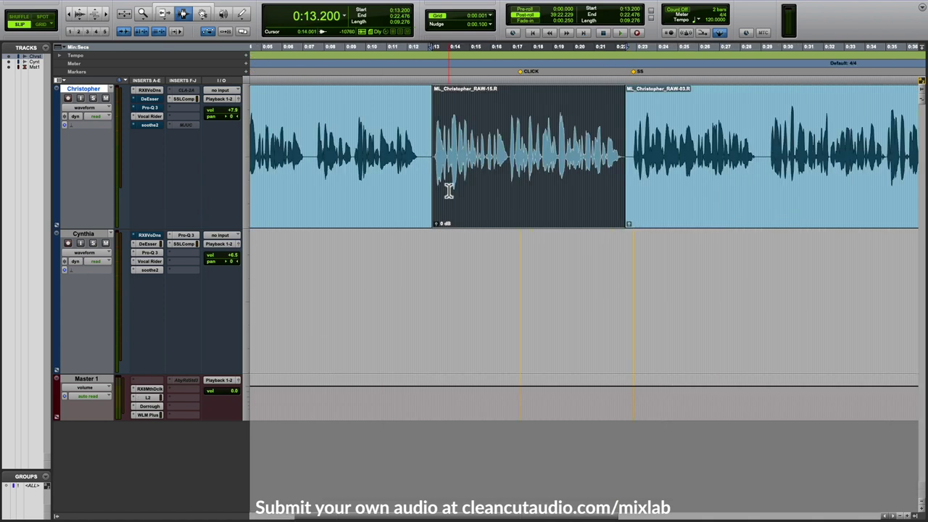
pyautogui.click(149, 415)
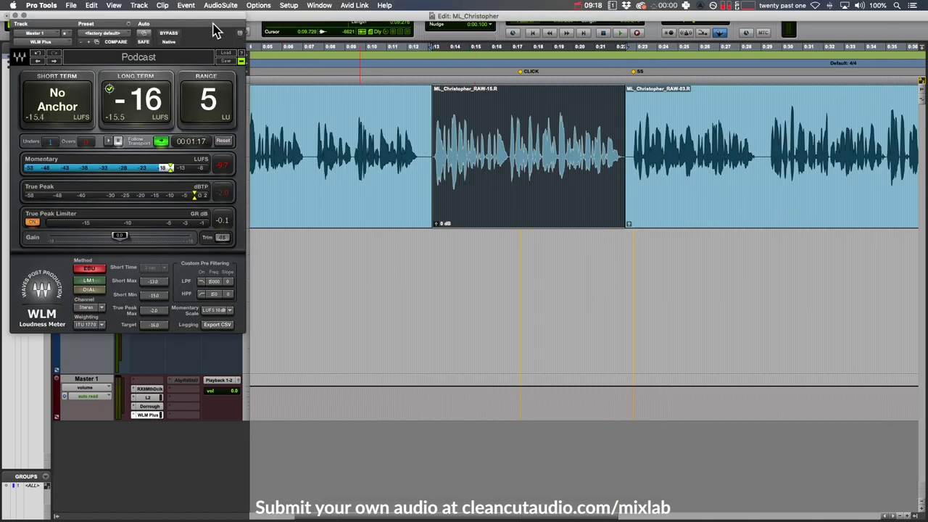
# - Park the WLM meter at the lower right and open Christopher's Pro-Q 3 beside it
pyautogui.moveTo(218, 18); pyautogui.dragTo(856, 194)
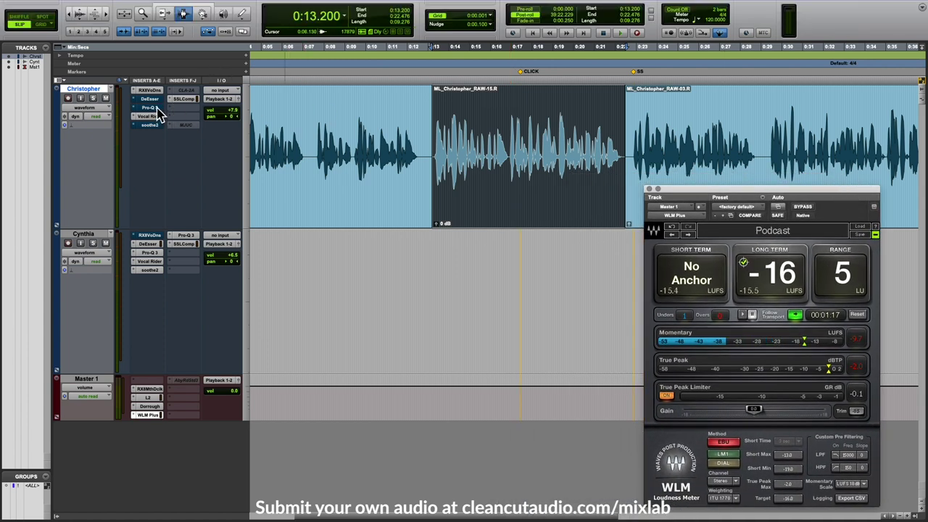
pyautogui.moveTo(731, 194); pyautogui.dragTo(743, 197)
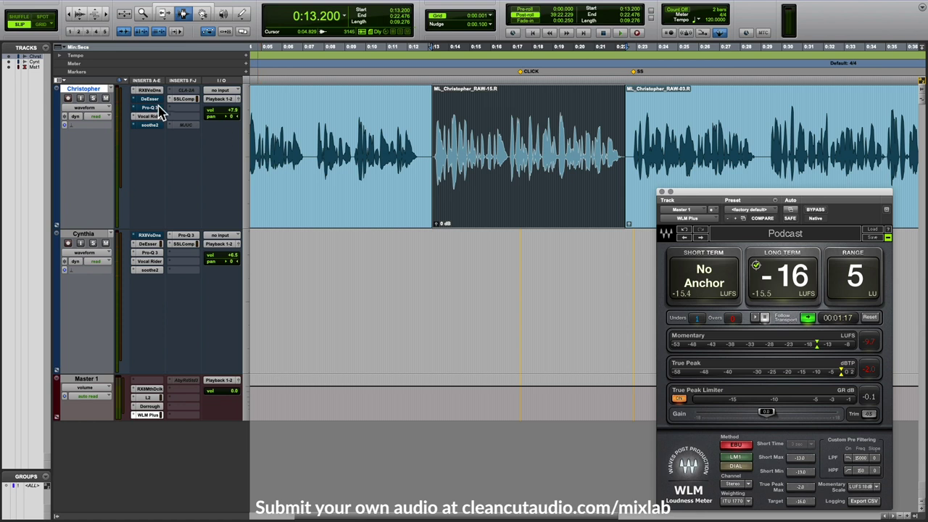
pyautogui.moveTo(725, 198); pyautogui.dragTo(739, 197)
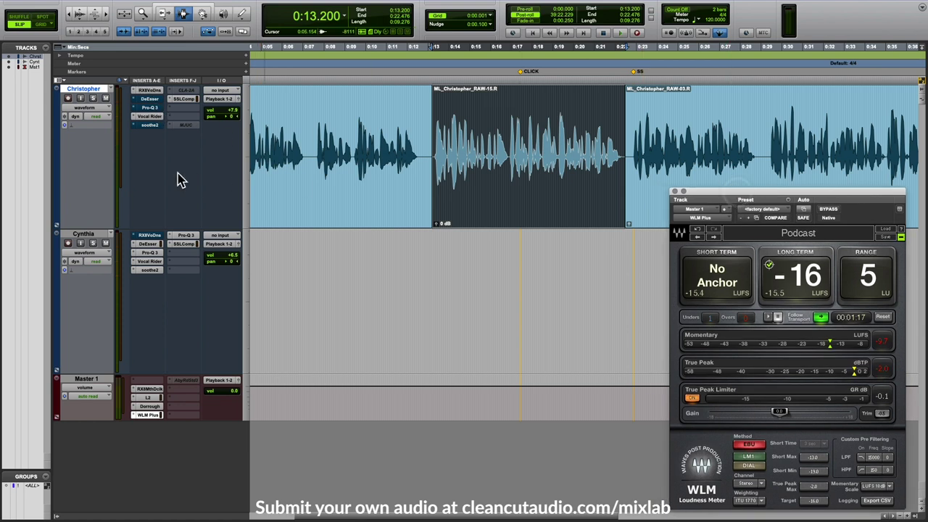
pyautogui.click(152, 108)
pyautogui.moveTo(660, 223); pyautogui.dragTo(572, 154)
# - Set the Pro-Q 3 display range to 6 dB and audition the narration with the low shelf band selected
pyautogui.click(636, 219)
pyautogui.click(643, 240)
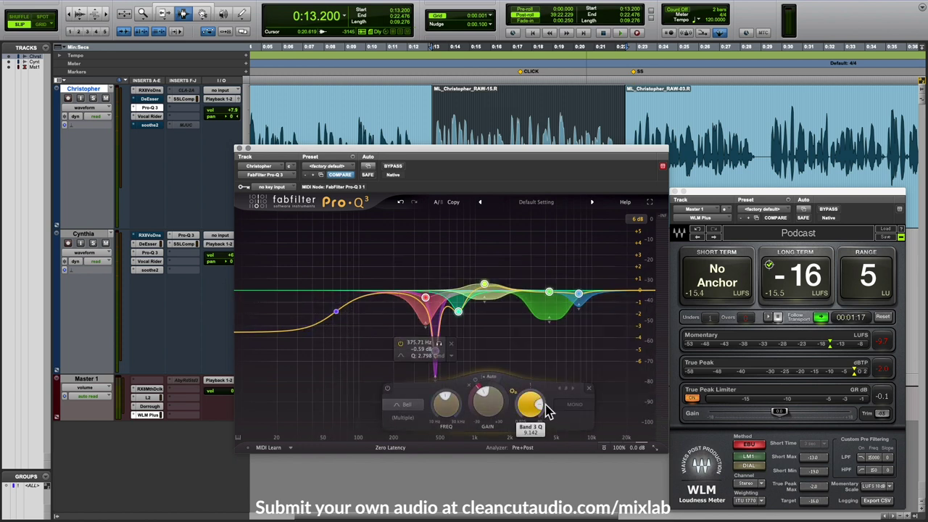
pyautogui.moveTo(451, 150); pyautogui.dragTo(456, 201)
pyautogui.click(337, 364)
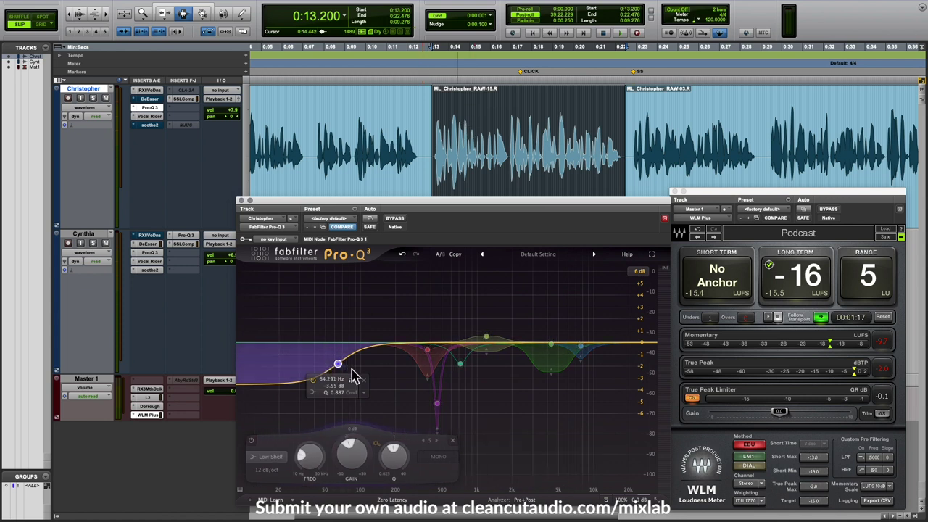
pyautogui.moveTo(412, 201); pyautogui.dragTo(413, 197)
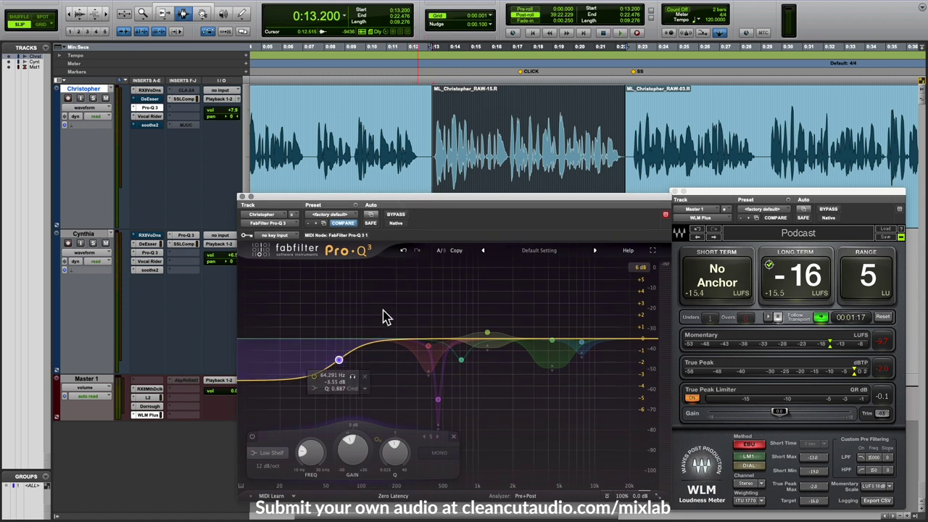
pyautogui.press('space')
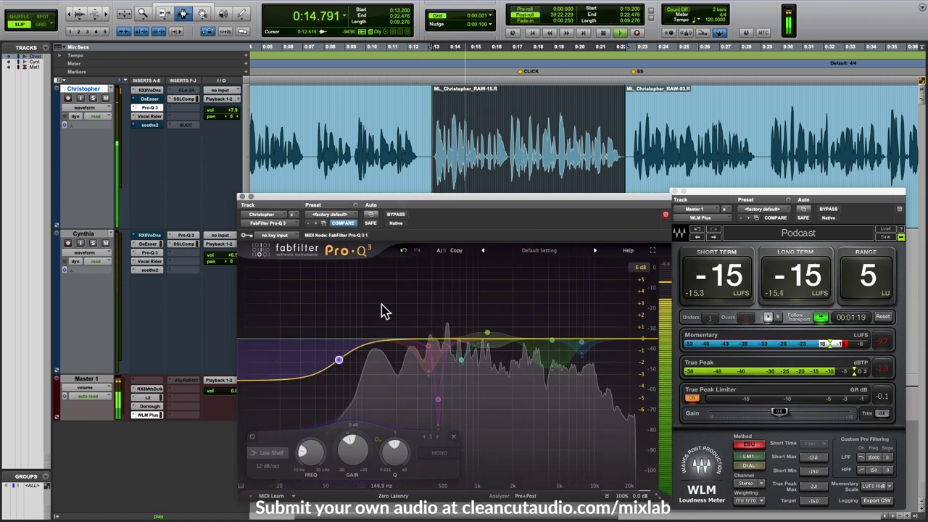
pyautogui.press('space')
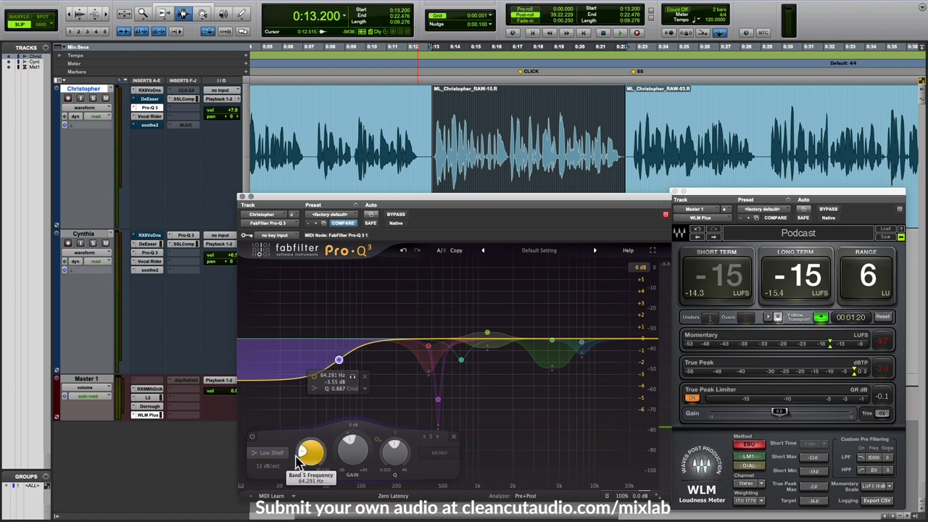
# - Turn the low band into a low cut around 56 Hz and audition it, soloed too
pyautogui.click(270, 453)
pyautogui.click(267, 379)
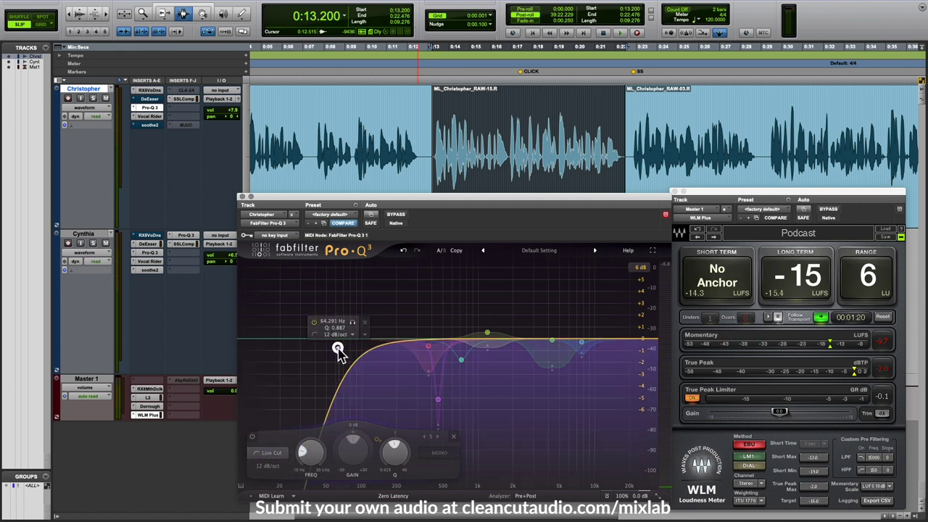
pyautogui.moveTo(338, 348)
pyautogui.mouseDown()
pyautogui.moveTo(332, 345)
pyautogui.moveTo(343, 346)
pyautogui.mouseUp()
pyautogui.press('space')
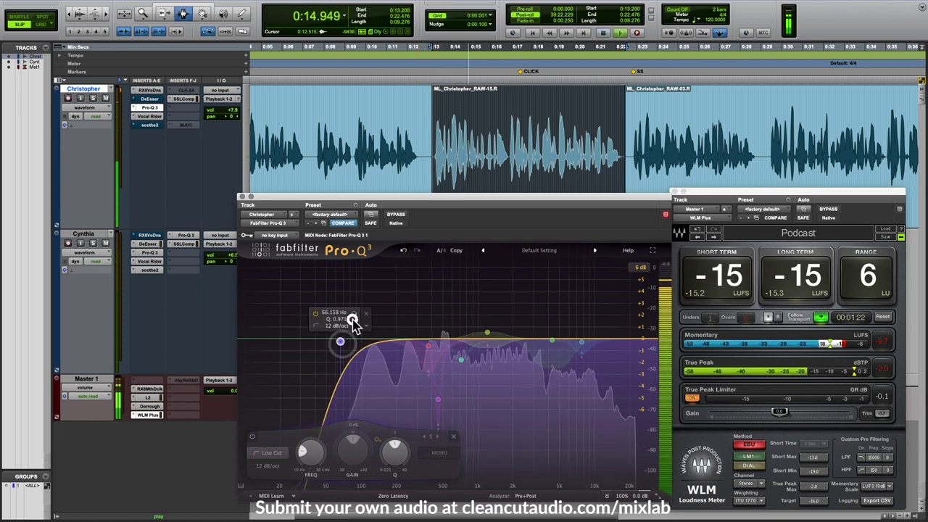
pyautogui.click(353, 315)
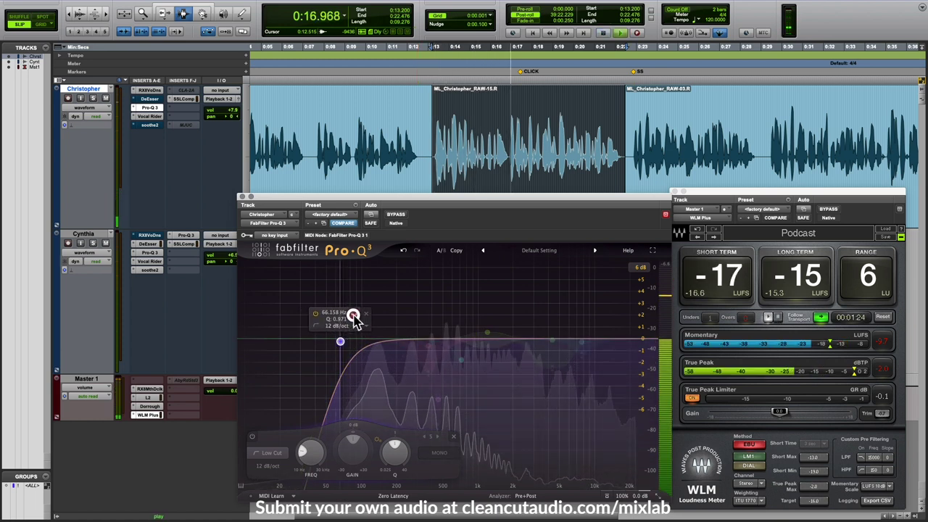
pyautogui.press('space')
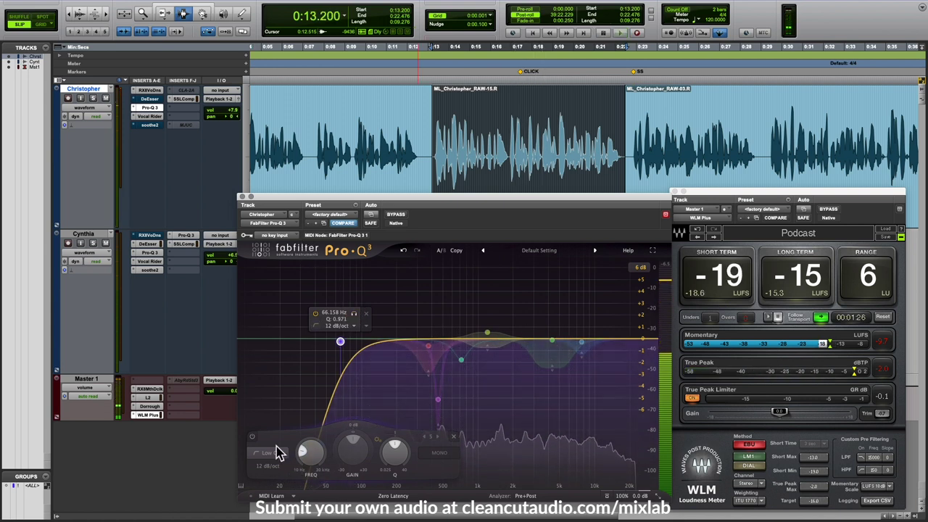
# - Undo back to the -3.55 dB low shelf at 64.291 Hz and play it
pyautogui.click(403, 250)
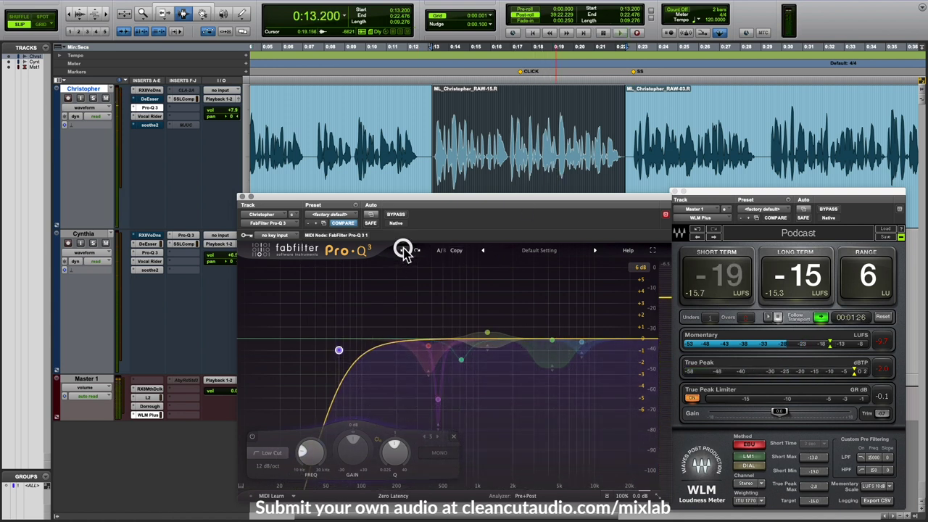
pyautogui.click(403, 251)
pyautogui.moveTo(430, 201); pyautogui.dragTo(416, 203)
pyautogui.click(326, 364)
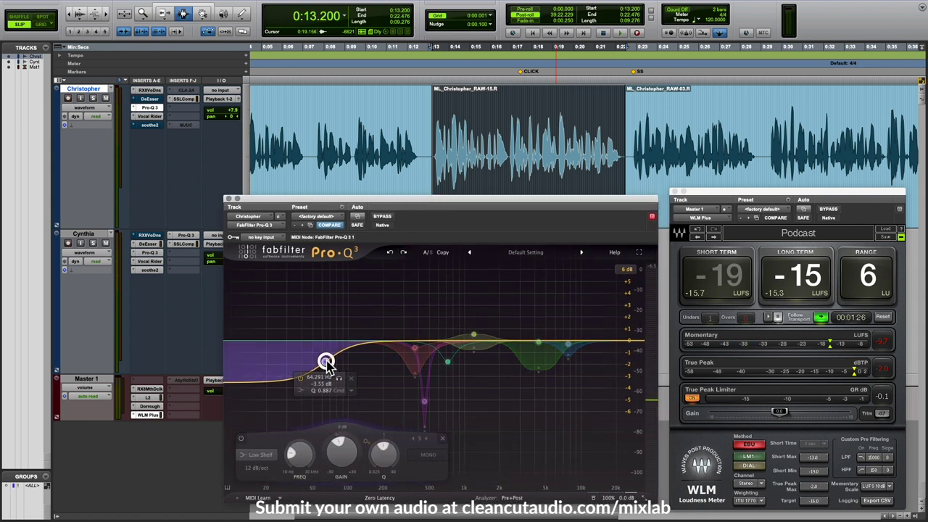
pyautogui.press('space')
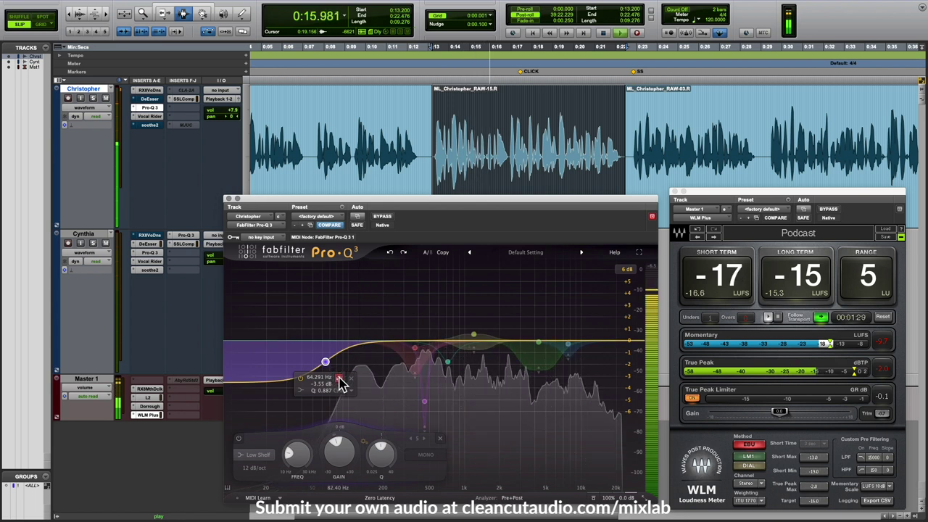
pyautogui.press('space')
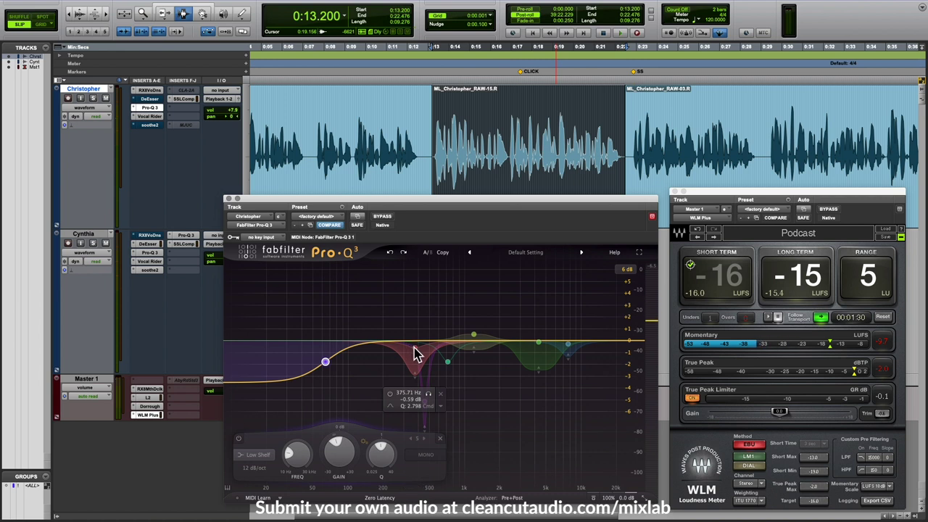
# - Select and re-enable the narrow 375.71 Hz dip, soloing it during playback
pyautogui.click(414, 348)
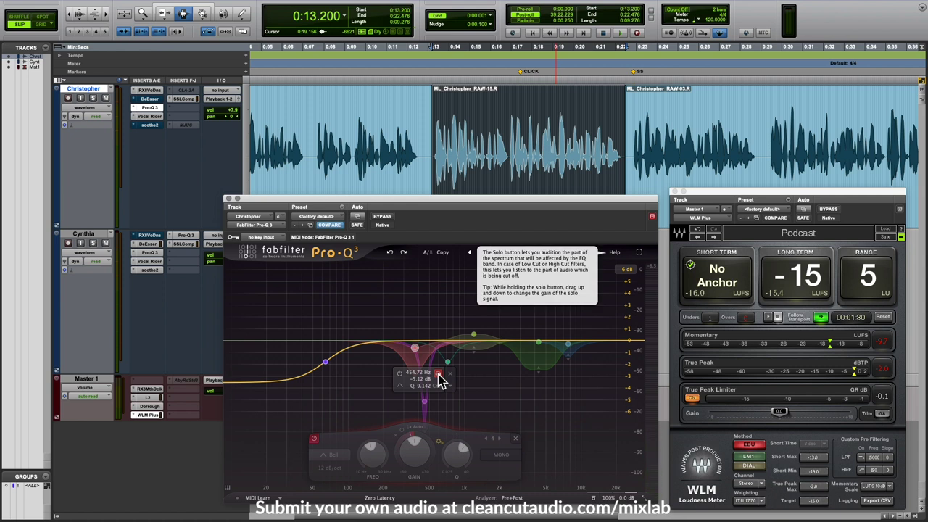
pyautogui.click(438, 375)
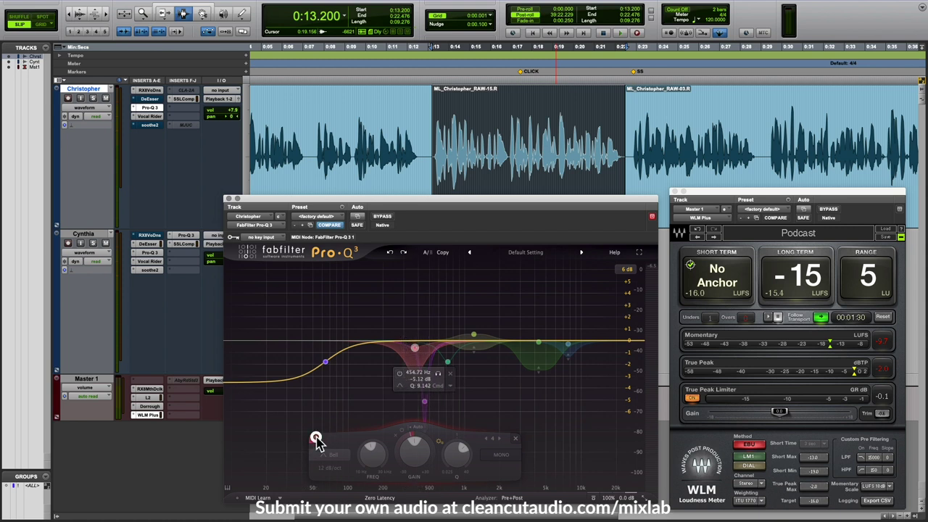
pyautogui.click(314, 439)
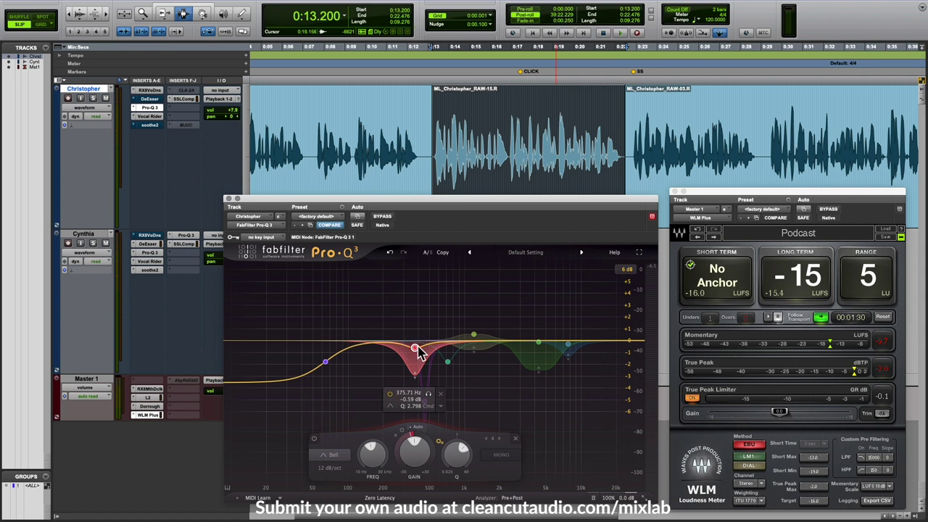
pyautogui.press('space')
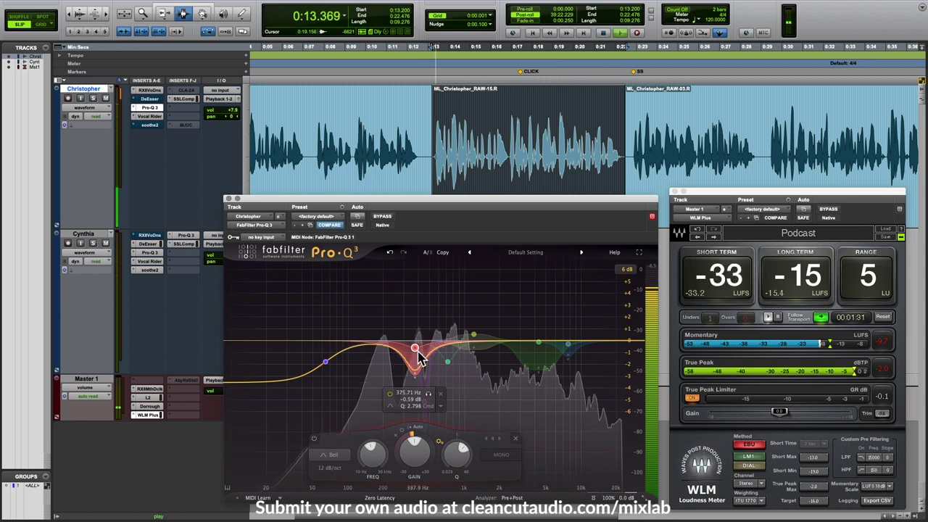
pyautogui.click(428, 393)
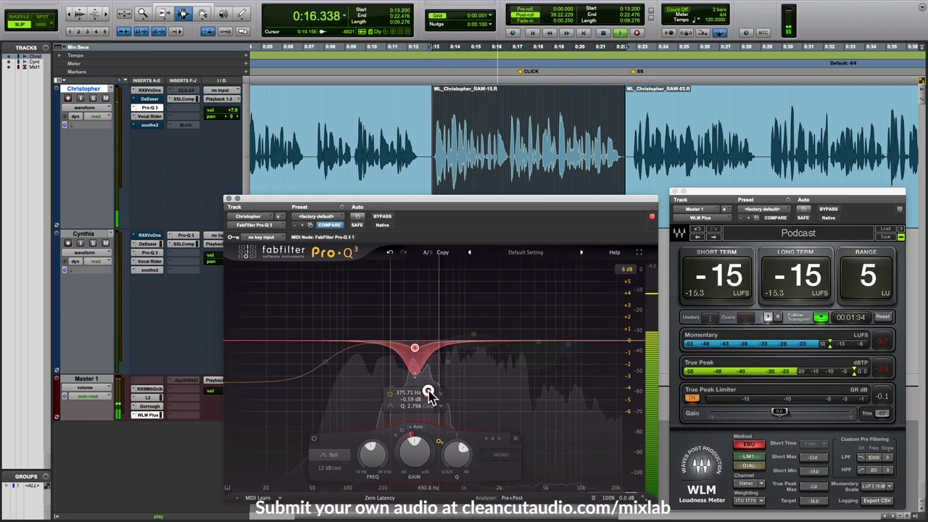
pyautogui.press('space')
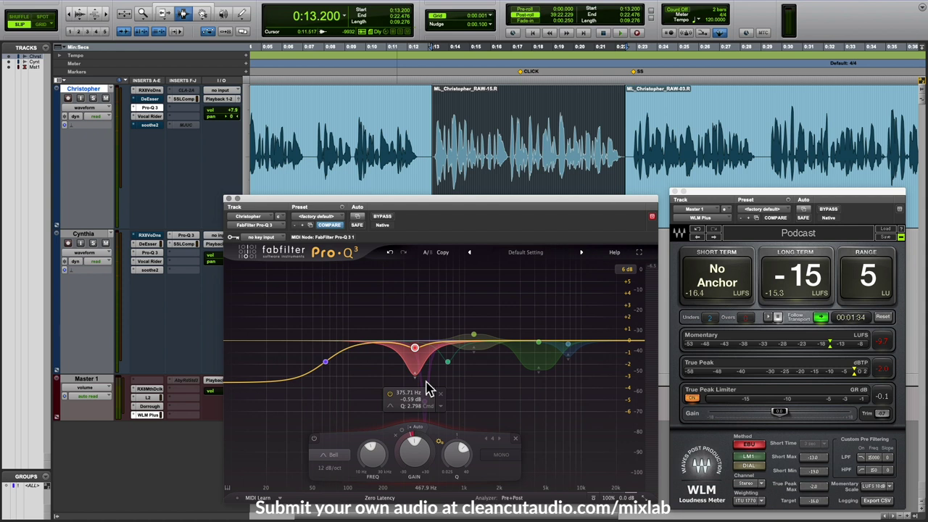
# - A/B the 375.71 Hz cut during playback, then select the 454.72 Hz notch band
pyautogui.press('space')
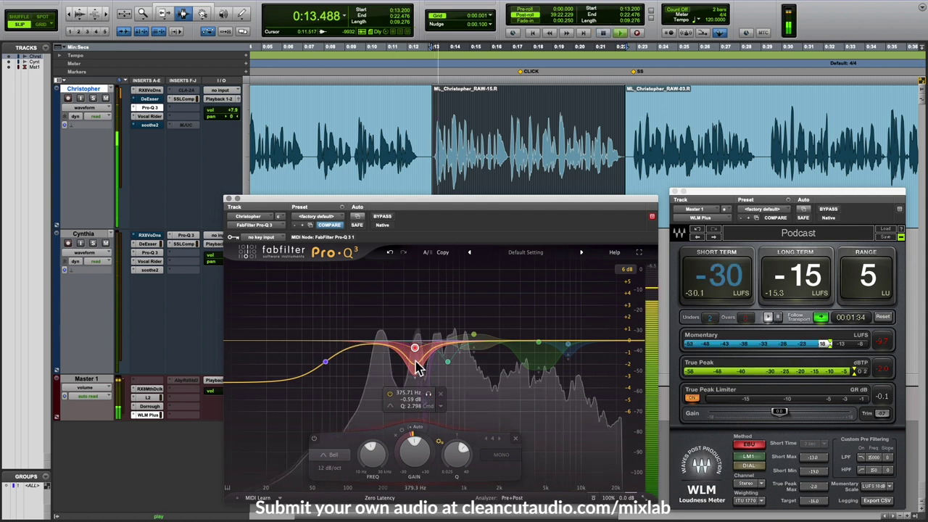
pyautogui.click(390, 396)
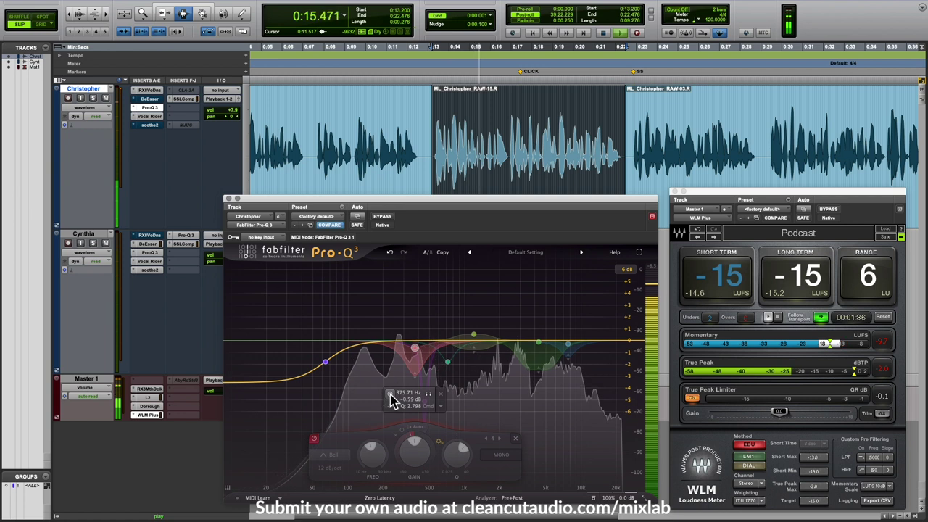
pyautogui.click(390, 396)
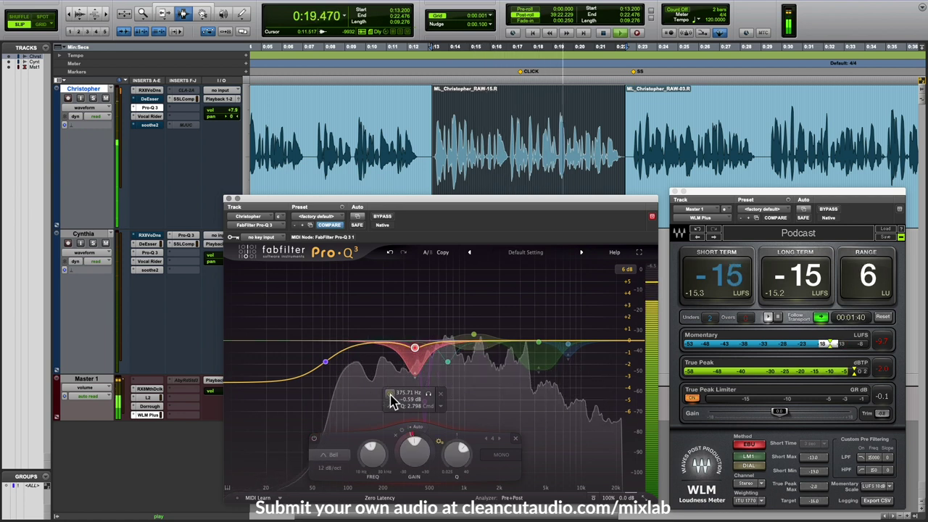
pyautogui.press('space')
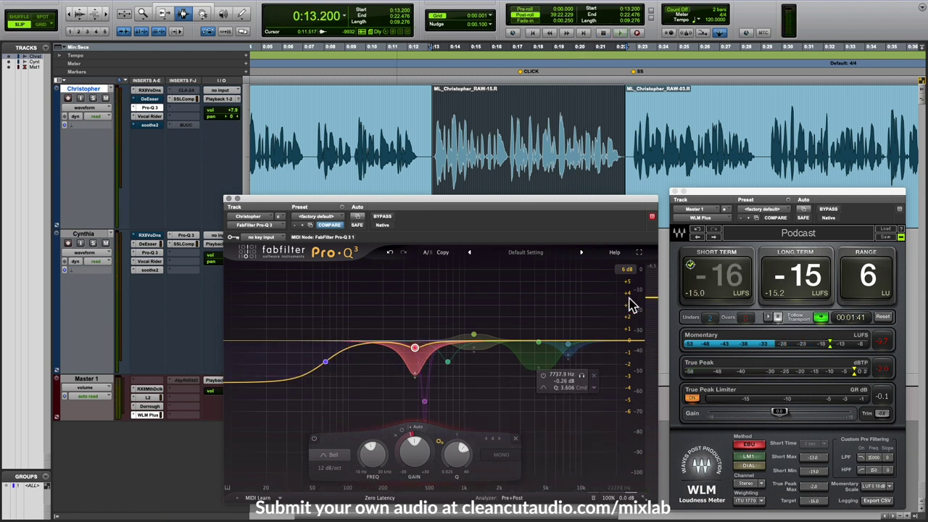
pyautogui.click(424, 403)
# - Enable the 454.72 Hz notch, solo it during playback, and A/B it on and off
pyautogui.click(324, 440)
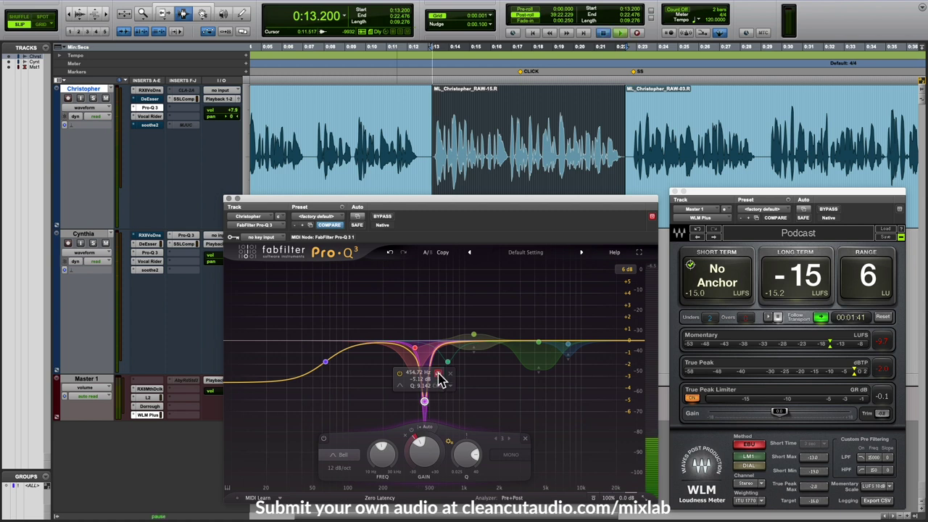
pyautogui.click(439, 373)
pyautogui.press('space')
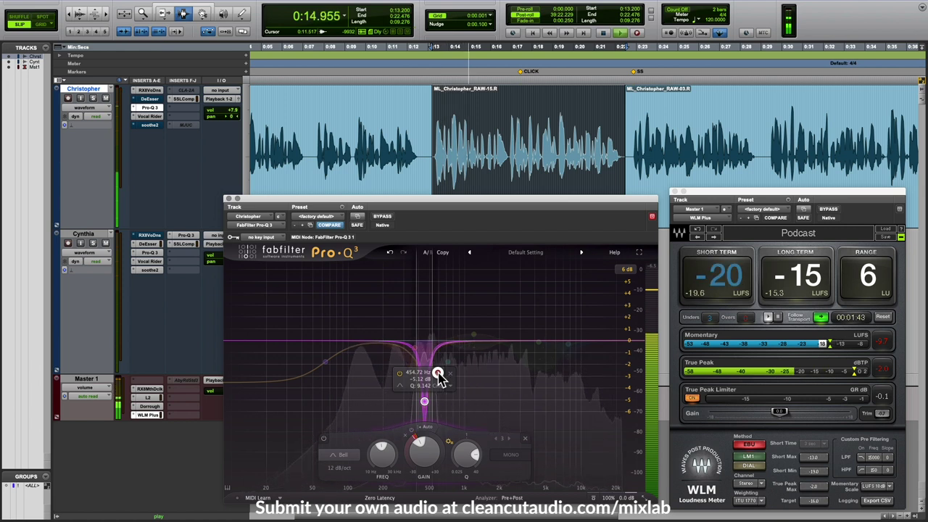
pyautogui.click(439, 373)
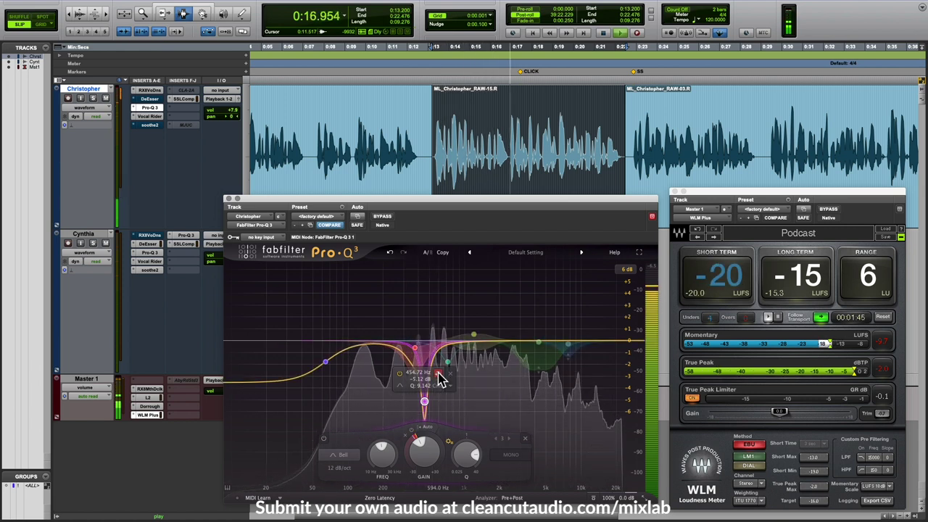
pyautogui.click(399, 375)
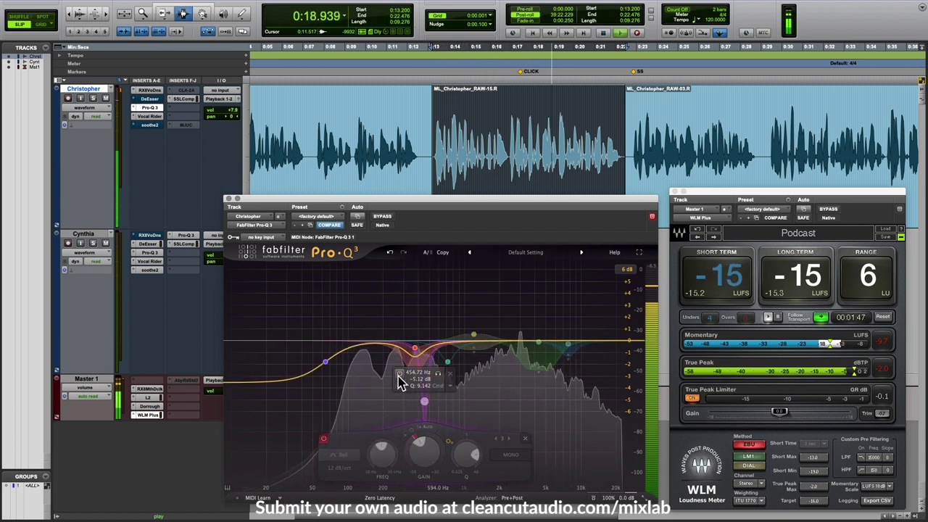
pyautogui.click(399, 374)
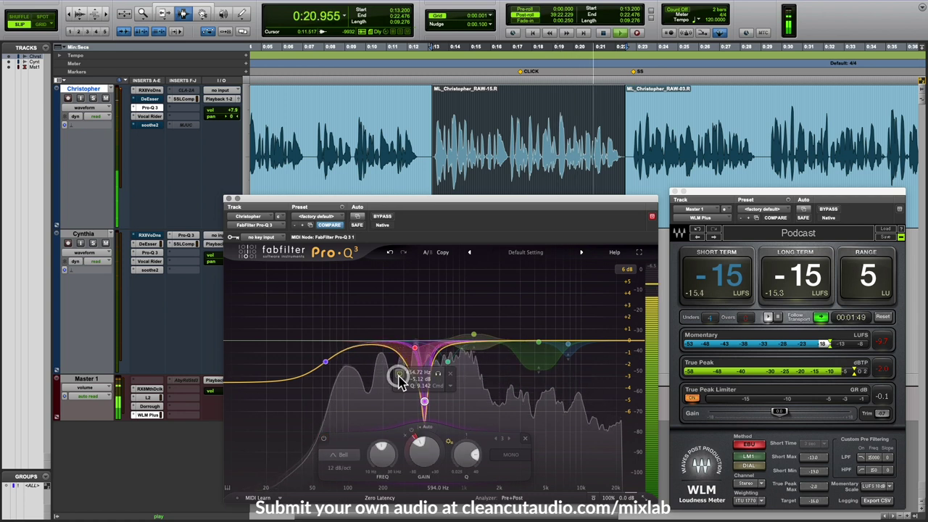
pyautogui.press('space')
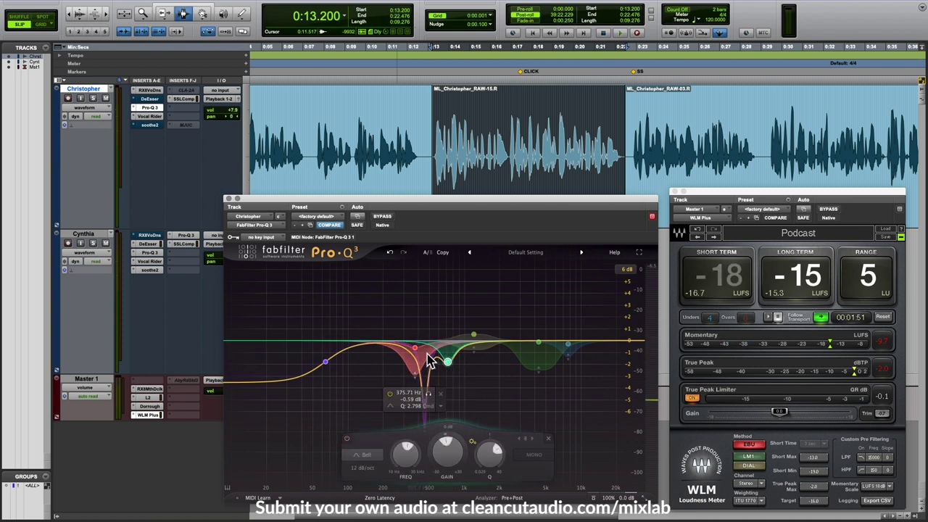
# - Briefly solo the 718.91 Hz band, then re-enable the 375.71 Hz cut and replay the passage
pyautogui.press('space')
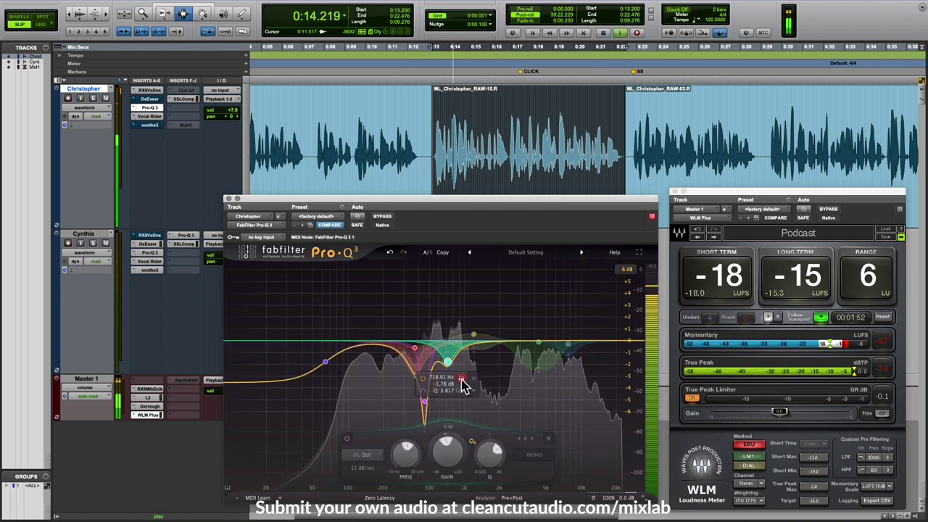
pyautogui.moveTo(462, 382); pyautogui.dragTo(464, 385)
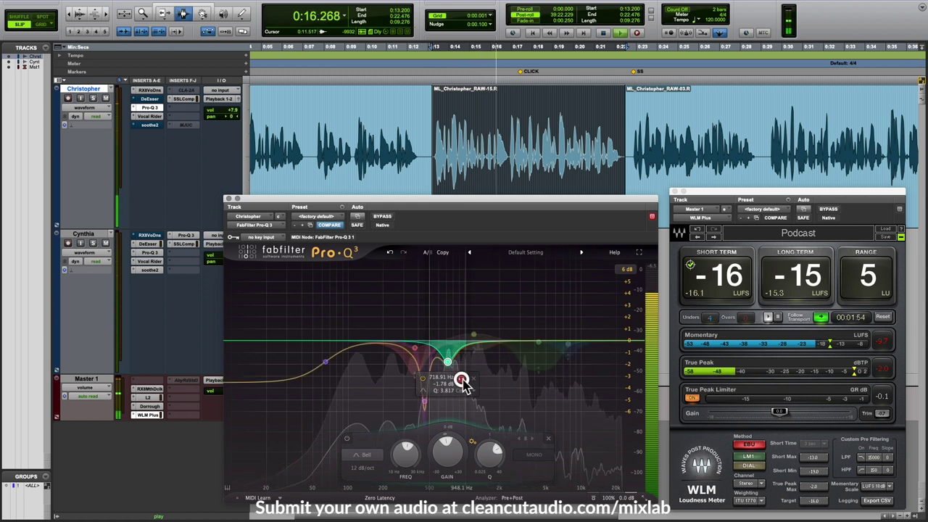
pyautogui.press('space')
pyautogui.click(412, 347)
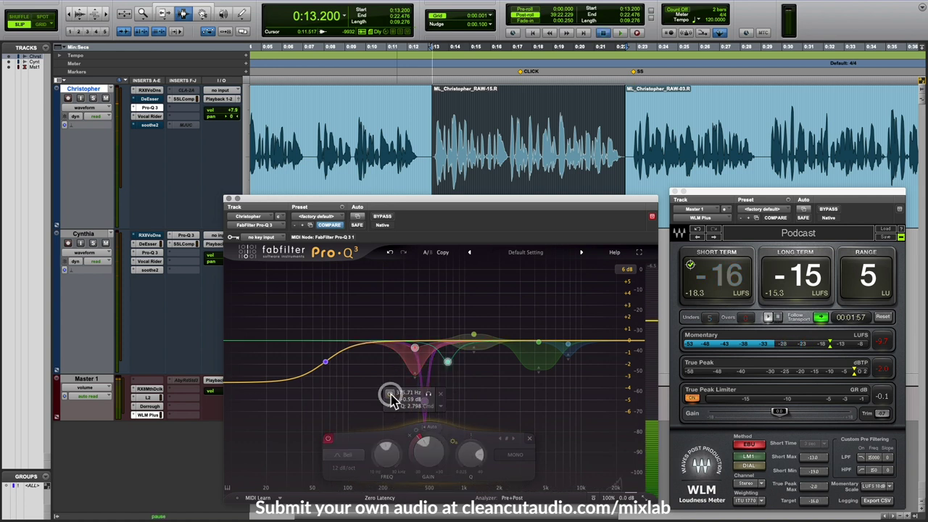
pyautogui.press('space')
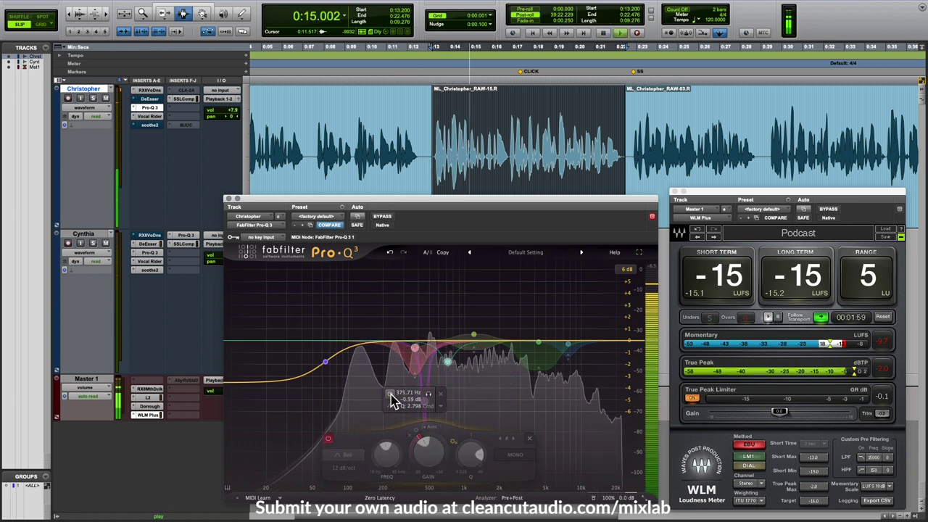
pyautogui.press('space')
pyautogui.click(391, 395)
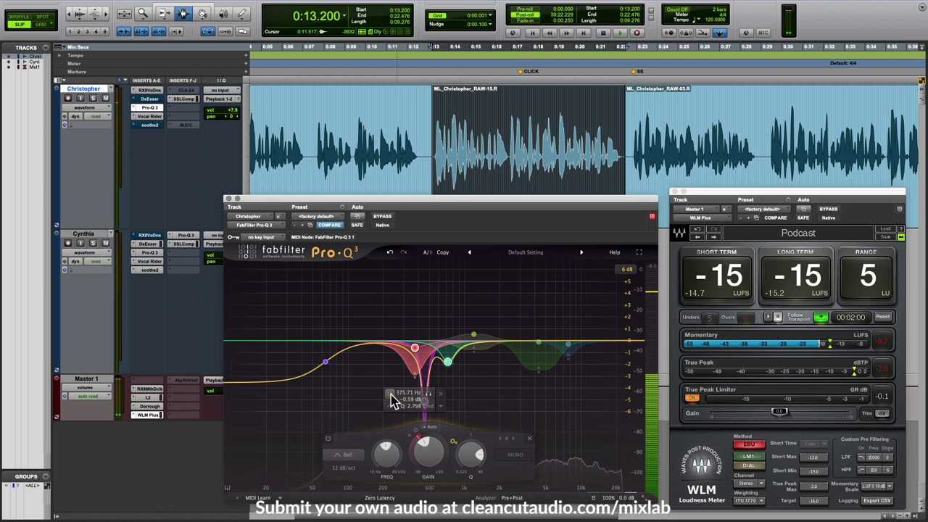
pyautogui.press('space')
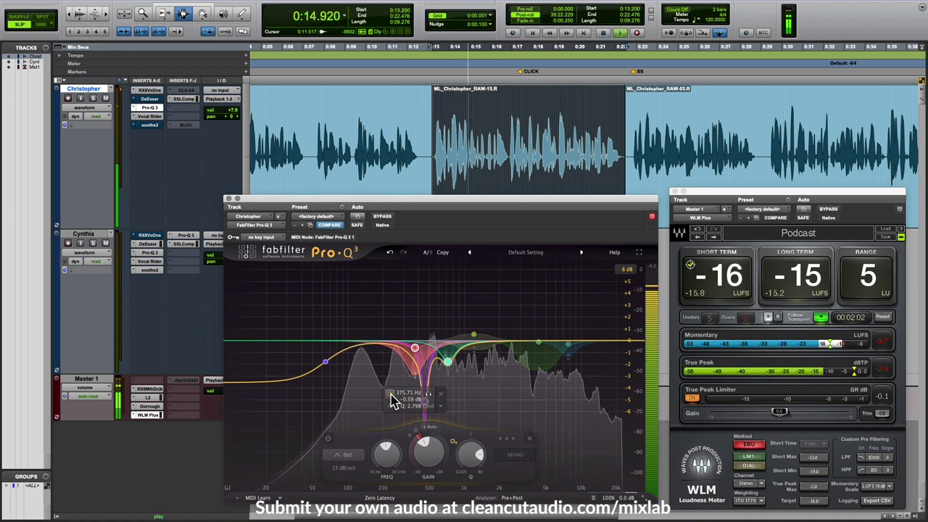
pyautogui.press('space')
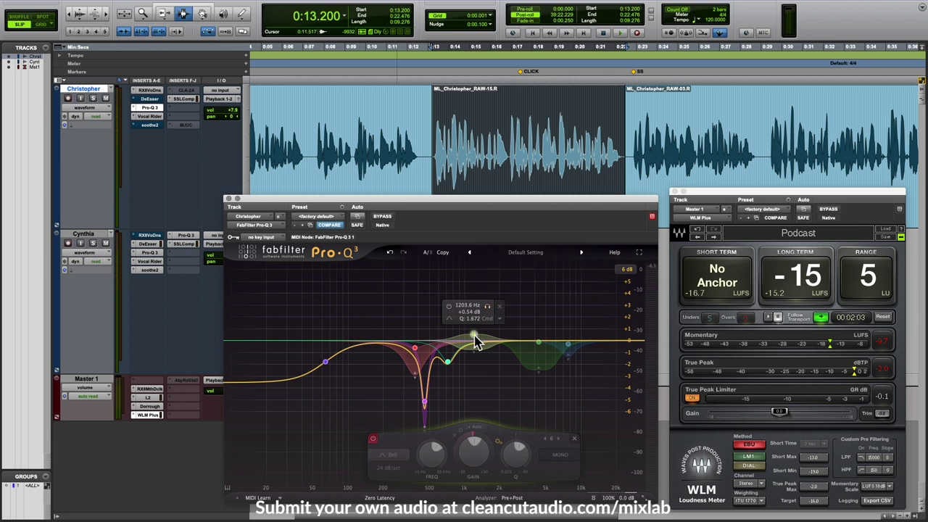
# - Play Christopher's voice with the 1203.6 Hz boost band selected, briefly soloing it
pyautogui.click(473, 336)
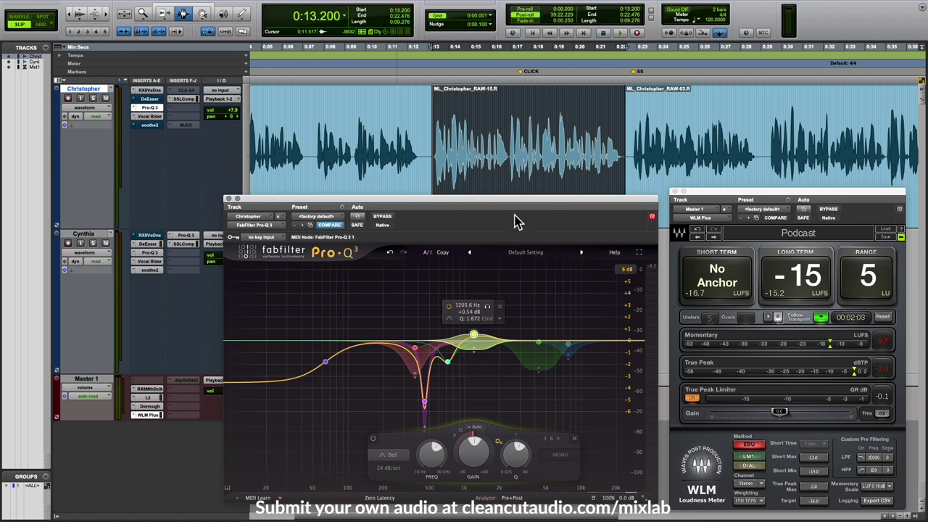
pyautogui.press('space')
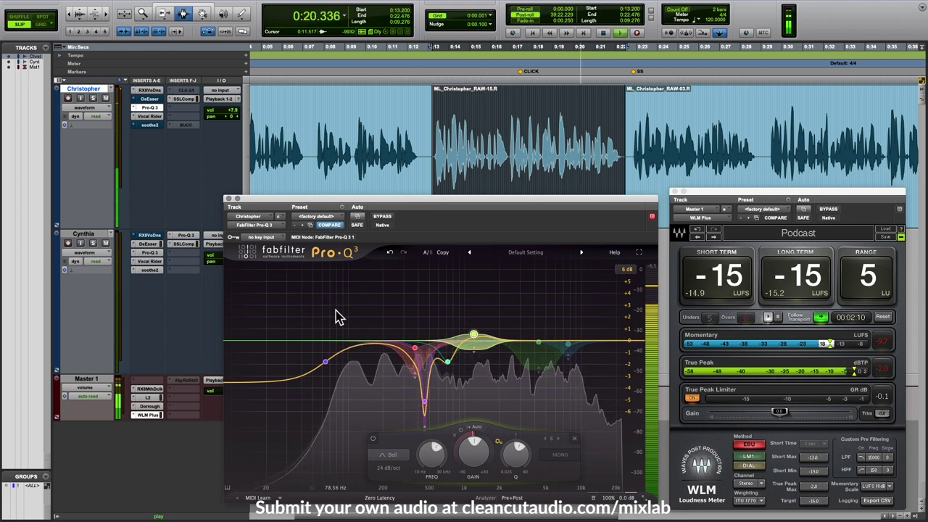
pyautogui.press('space')
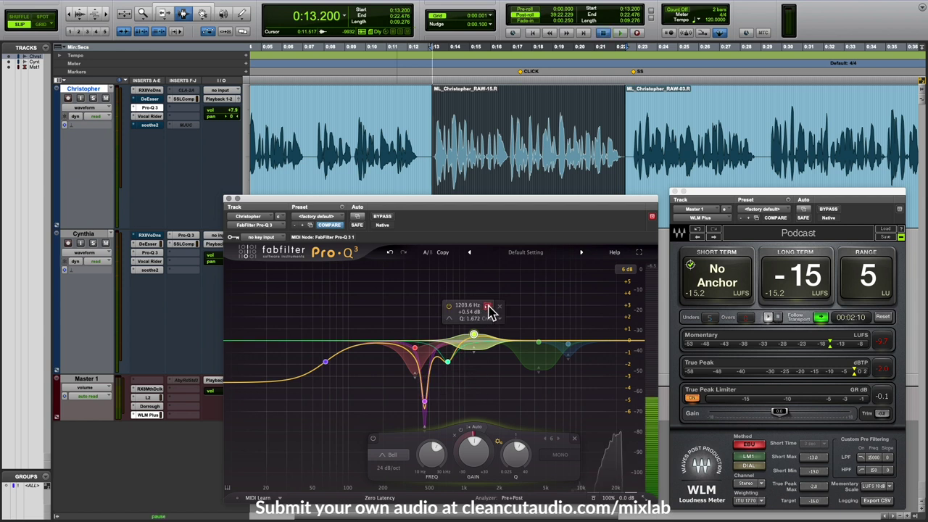
pyautogui.press('space')
pyautogui.click(488, 307)
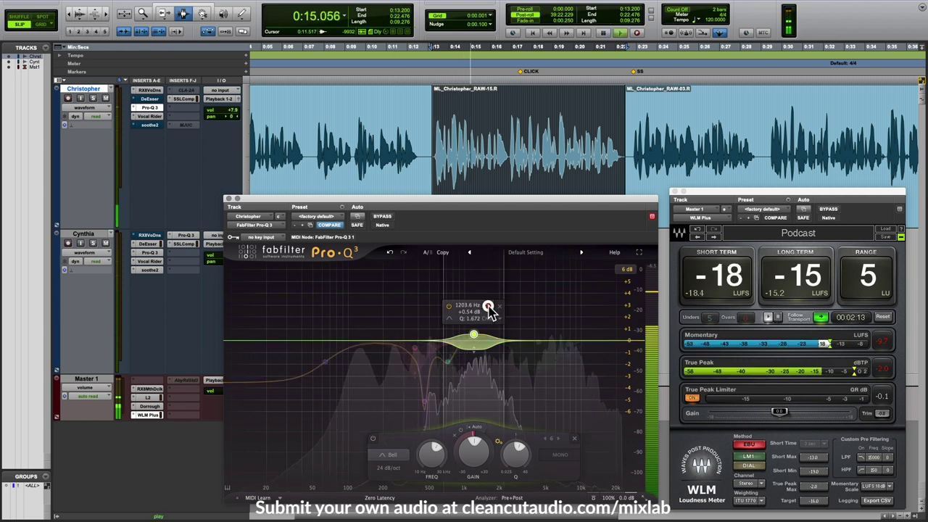
pyautogui.click(488, 307)
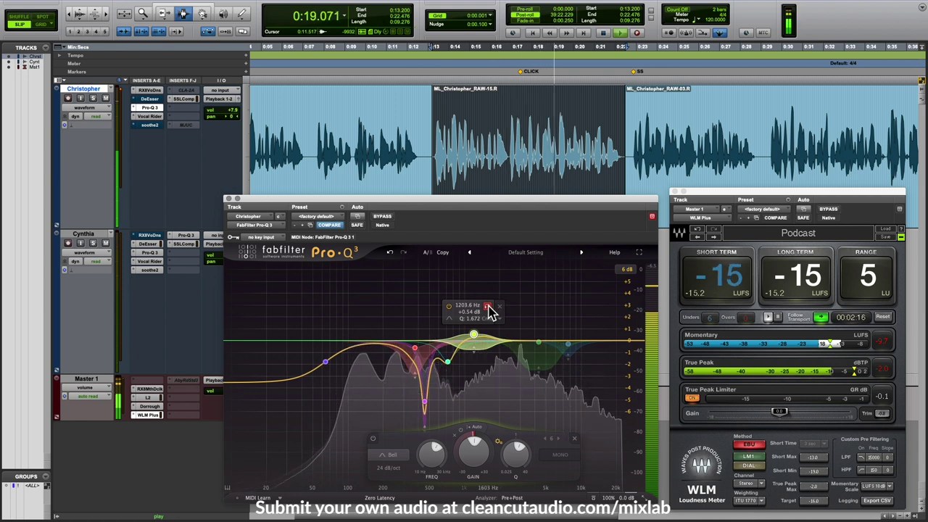
pyautogui.press('space')
# - Set playback start at 0:18.413, switch a band off and replay from there
pyautogui.click(557, 143)
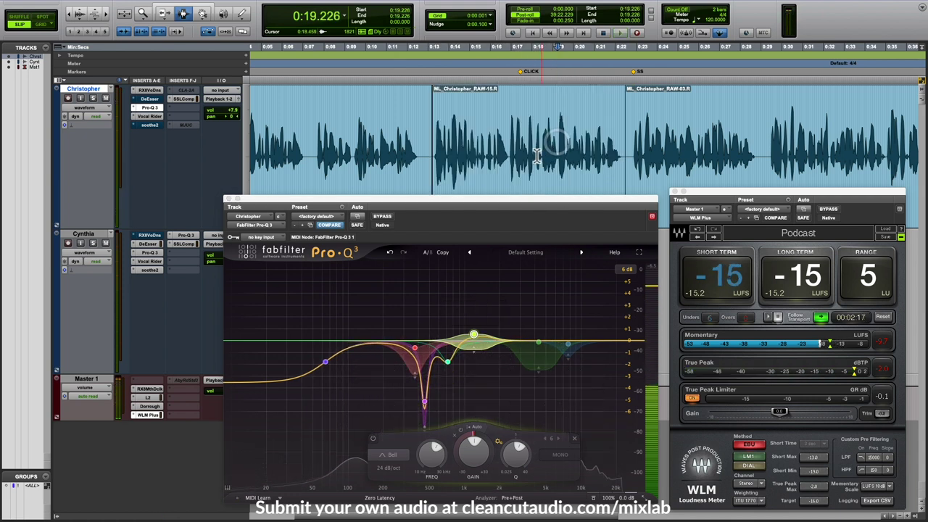
pyautogui.click(540, 149)
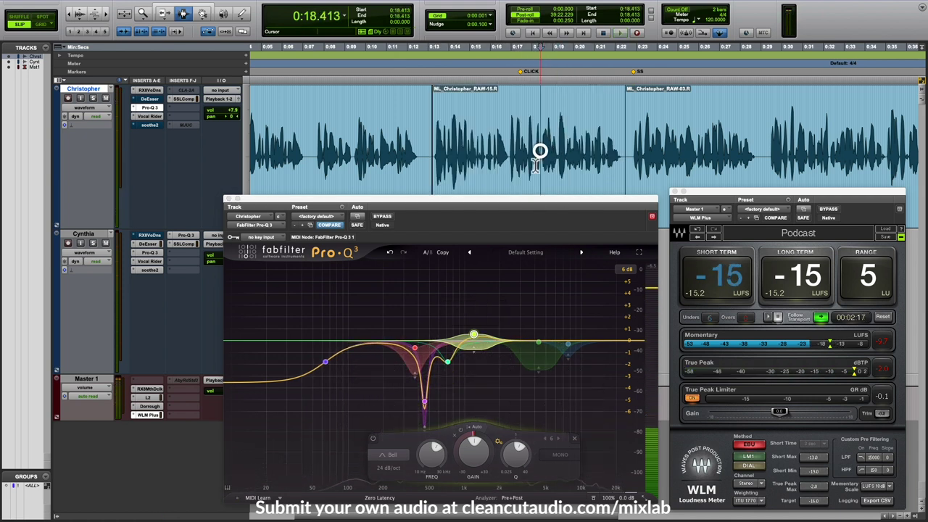
pyautogui.click(461, 431)
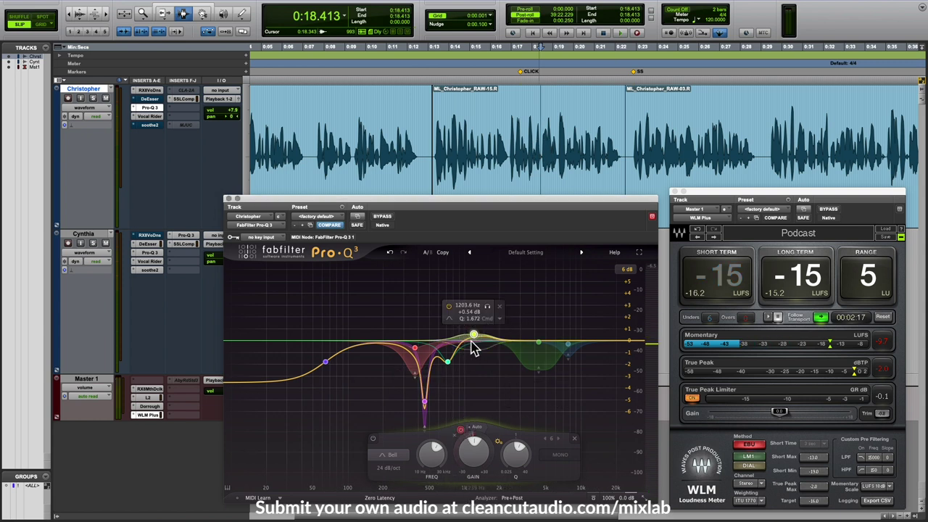
pyautogui.press('space')
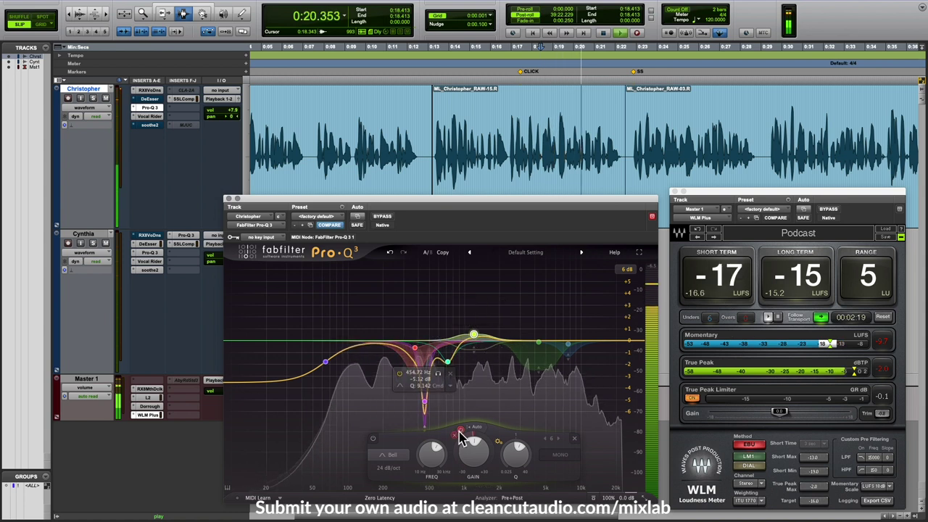
pyautogui.press('space')
pyautogui.press('space')
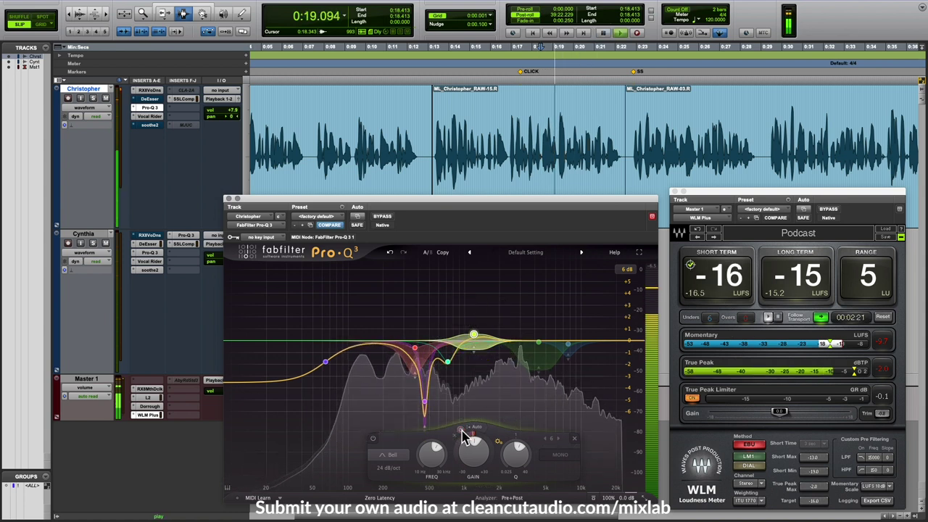
pyautogui.press('space')
pyautogui.moveTo(467, 356)
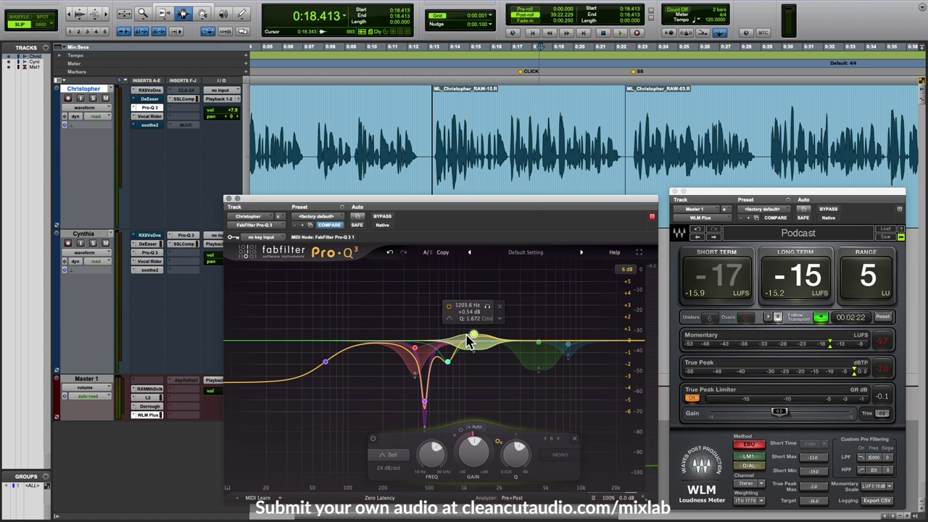
# - Pick the 4323 Hz band and play Christopher's clip from 0:22.593 to 0:28.862
pyautogui.click(539, 344)
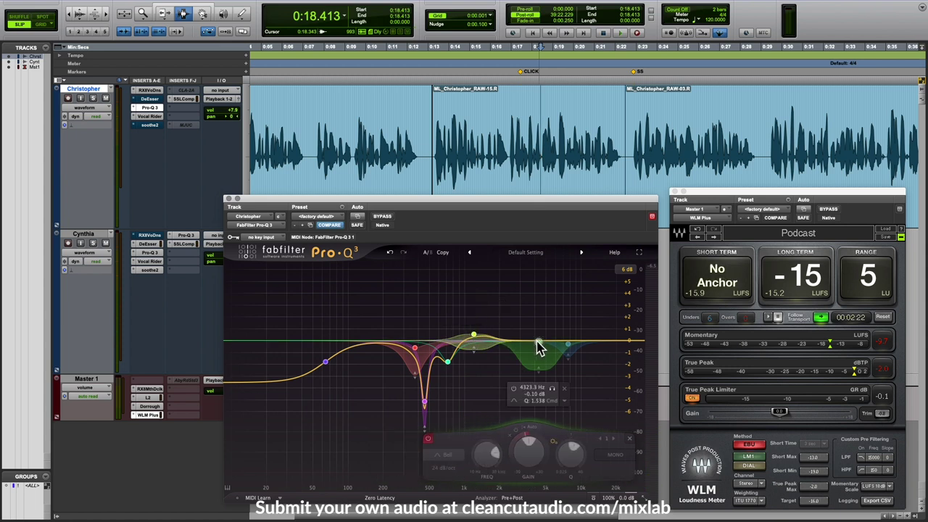
pyautogui.moveTo(629, 143); pyautogui.dragTo(674, 135)
pyautogui.click(633, 147)
pyautogui.click(633, 146)
pyautogui.hscroll(3, 624, 149)
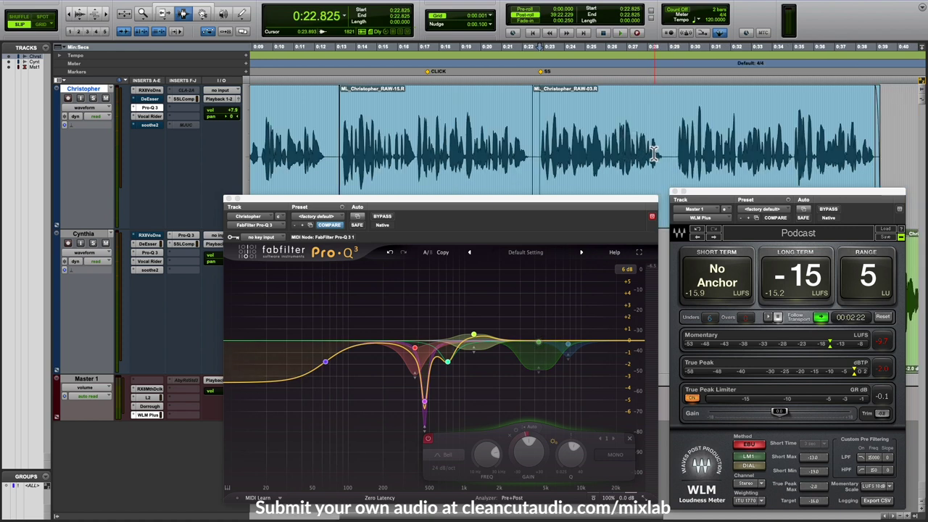
pyautogui.moveTo(535, 156); pyautogui.dragTo(665, 143)
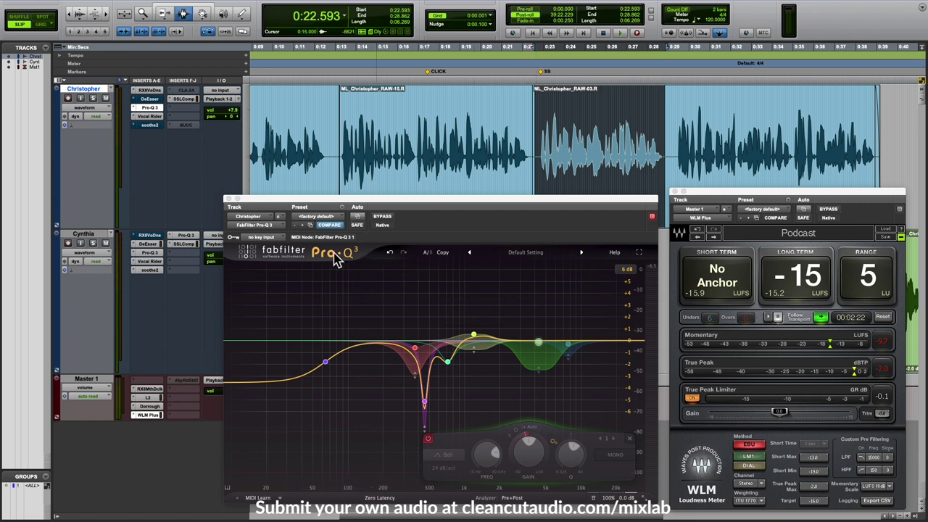
pyautogui.press('space')
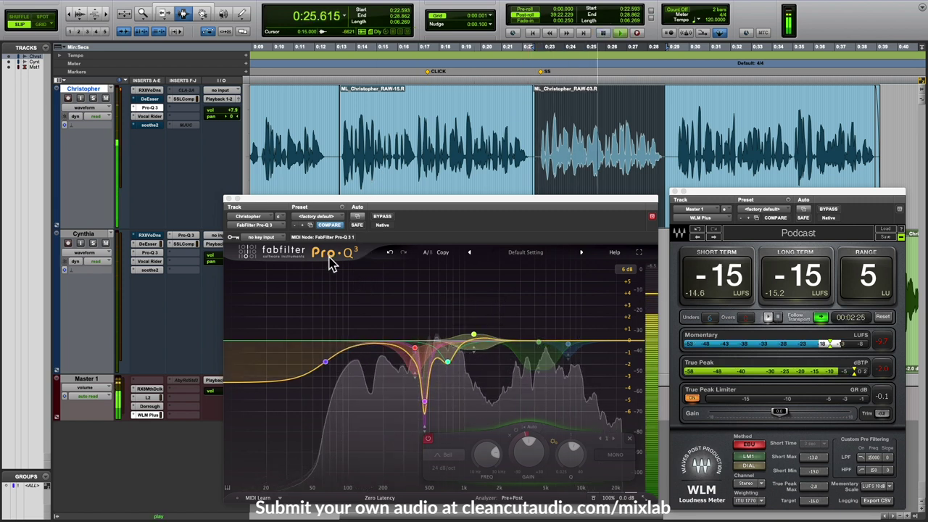
pyautogui.press('space')
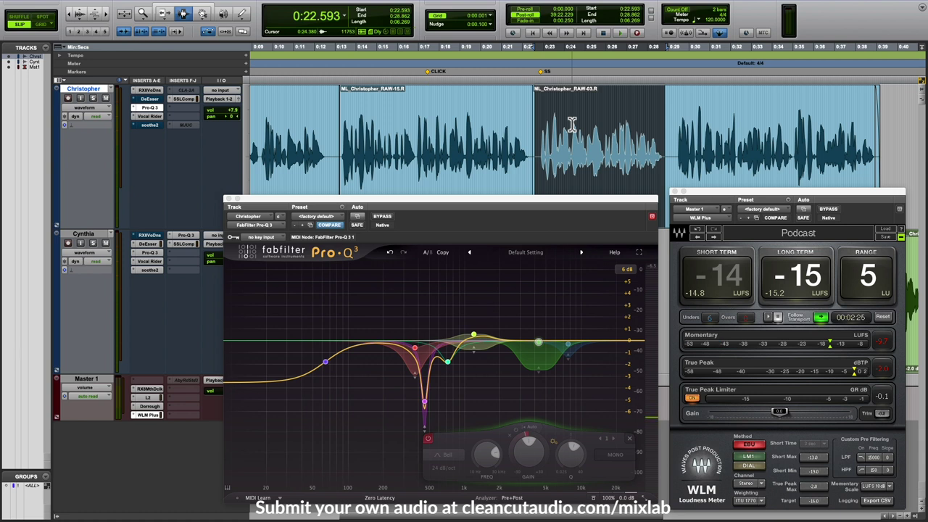
pyautogui.press('space')
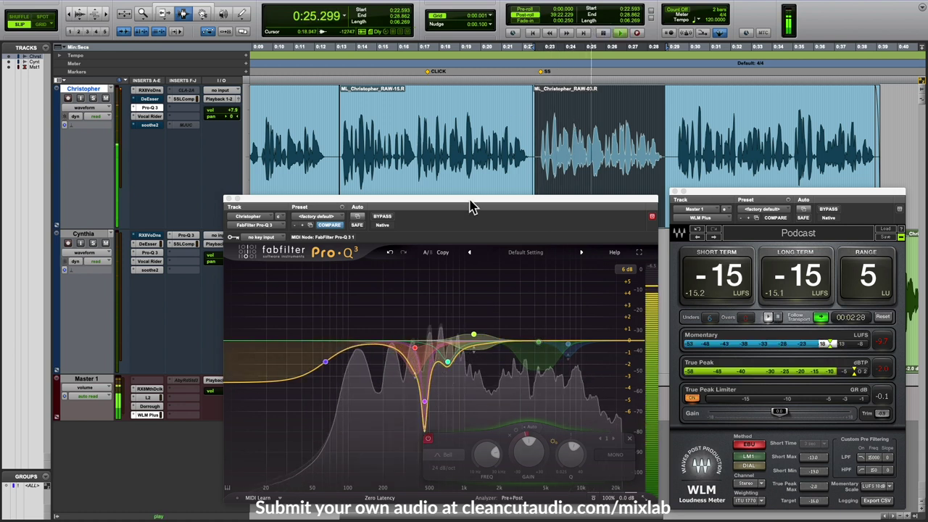
pyautogui.press('space')
# - Select both green EQ bands and play the passage with the 4.3 kHz cut off, then on
pyautogui.moveTo(522, 301); pyautogui.dragTo(586, 356)
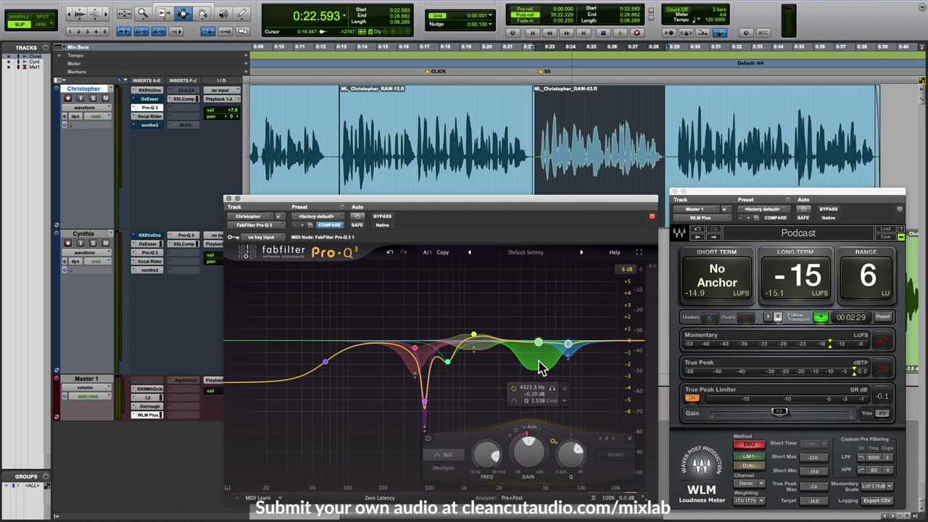
pyautogui.press('space')
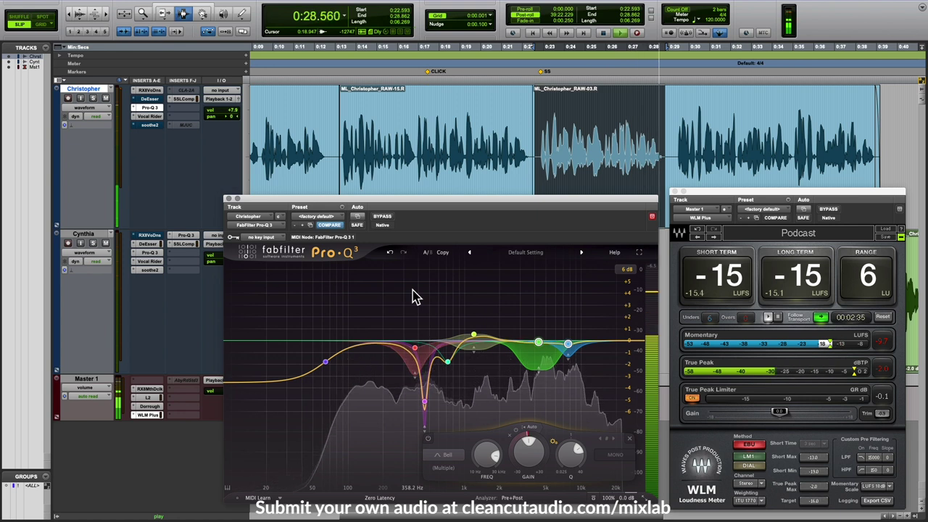
pyautogui.press('space')
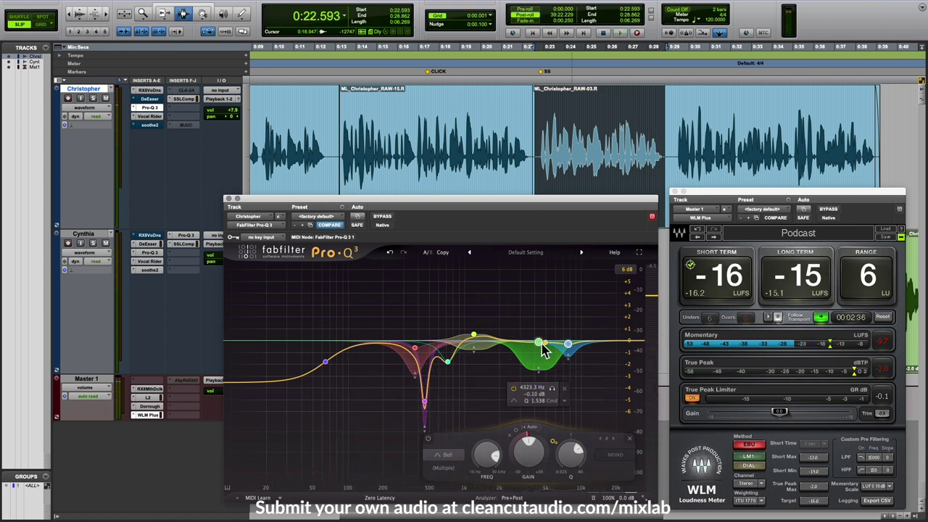
pyautogui.click(514, 390)
pyautogui.press('space')
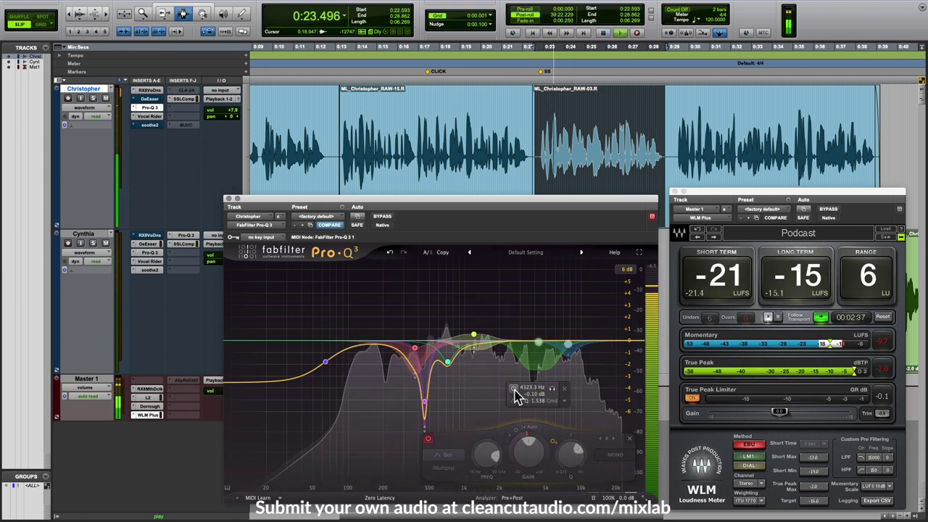
pyautogui.press('space')
pyautogui.click(514, 390)
pyautogui.press('space')
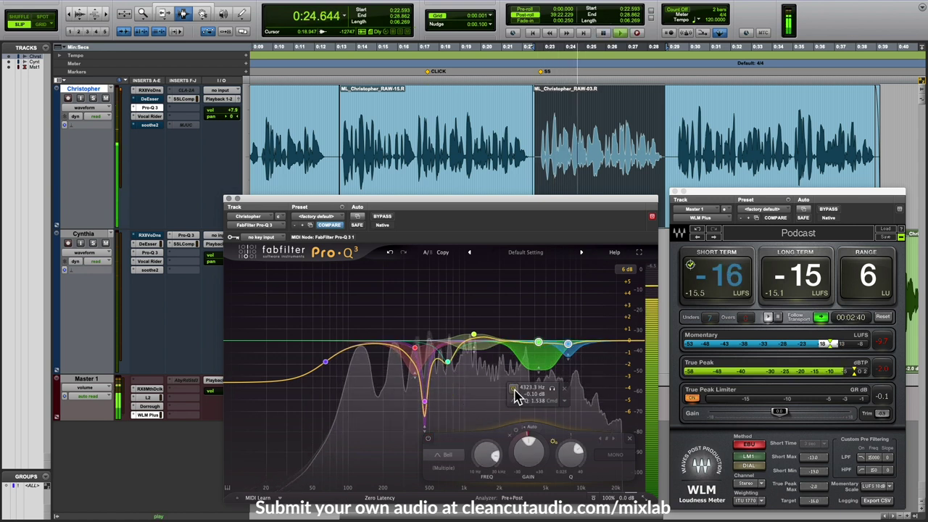
pyautogui.press('space')
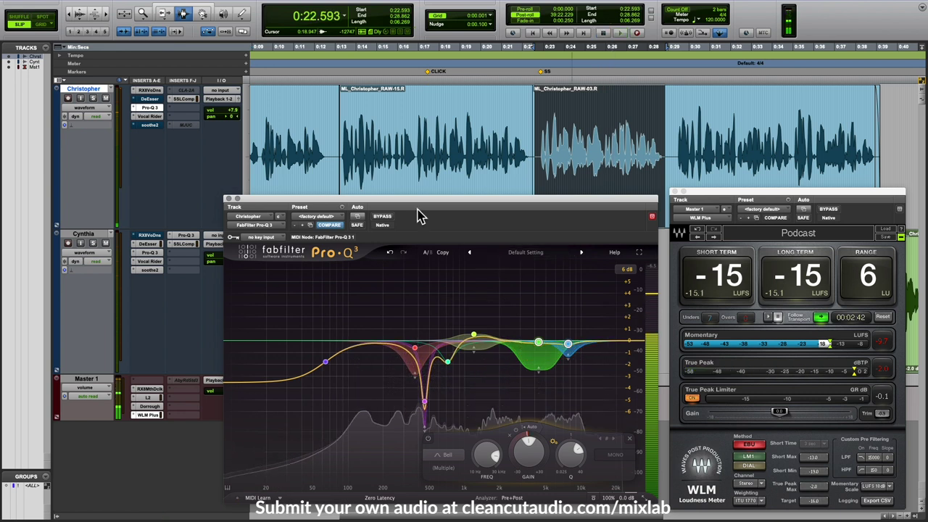
# - Compare Christopher's voice from 0:13.200 with Pro-Q 3 bypassed, then re-enabled
pyautogui.click(384, 216)
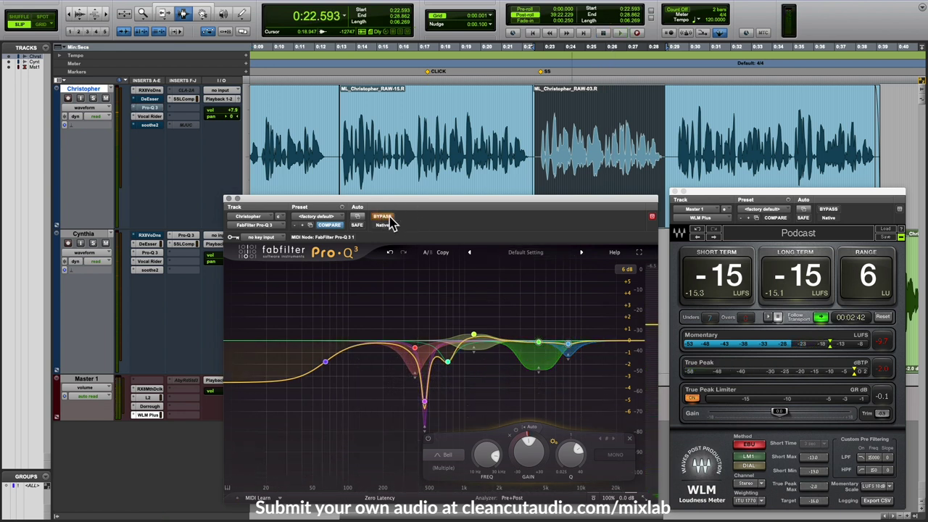
pyautogui.keyDown('shift'); pyautogui.click(416, 195); pyautogui.keyUp('shift')
pyautogui.press('space')
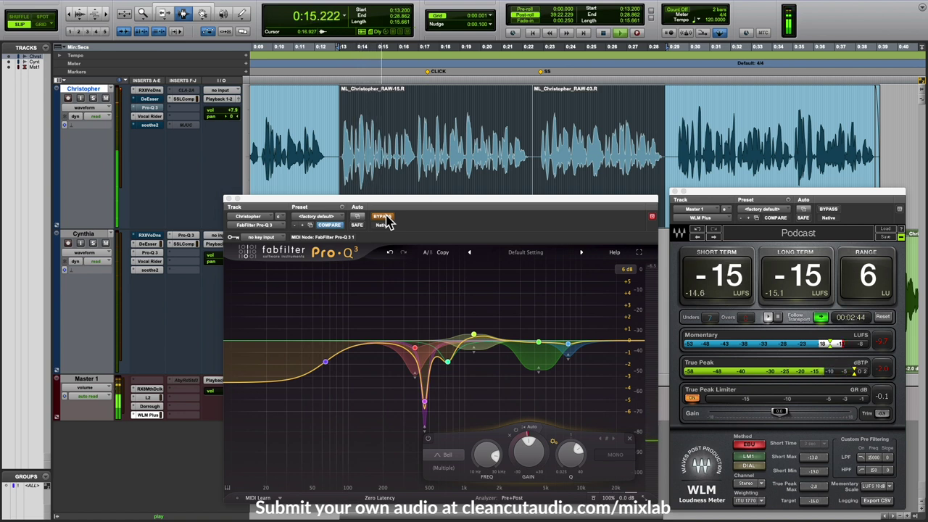
pyautogui.press('space')
pyautogui.click(385, 217)
pyautogui.press('space')
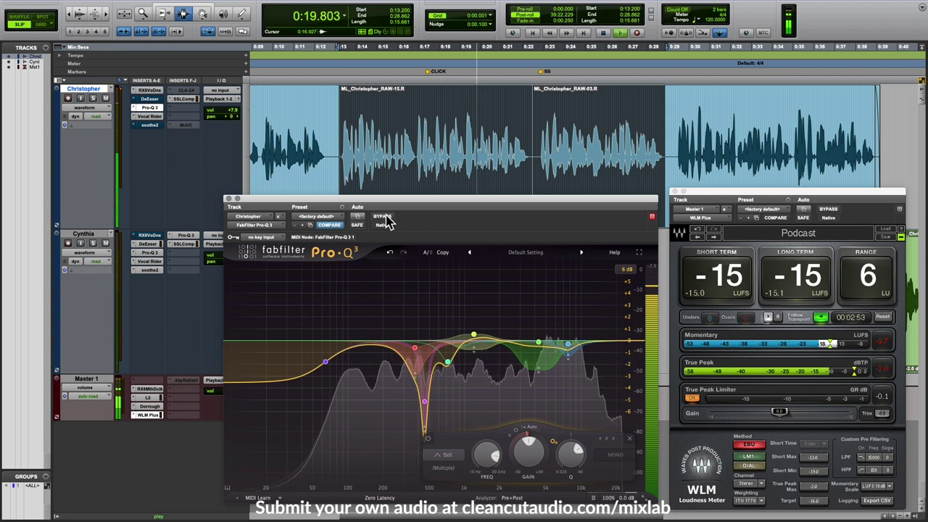
pyautogui.press('space')
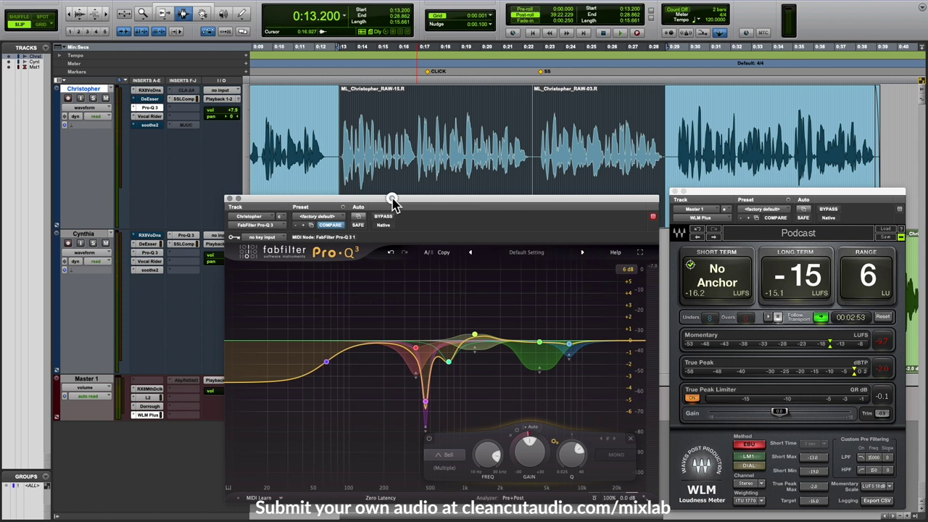
pyautogui.moveTo(394, 202); pyautogui.dragTo(397, 202)
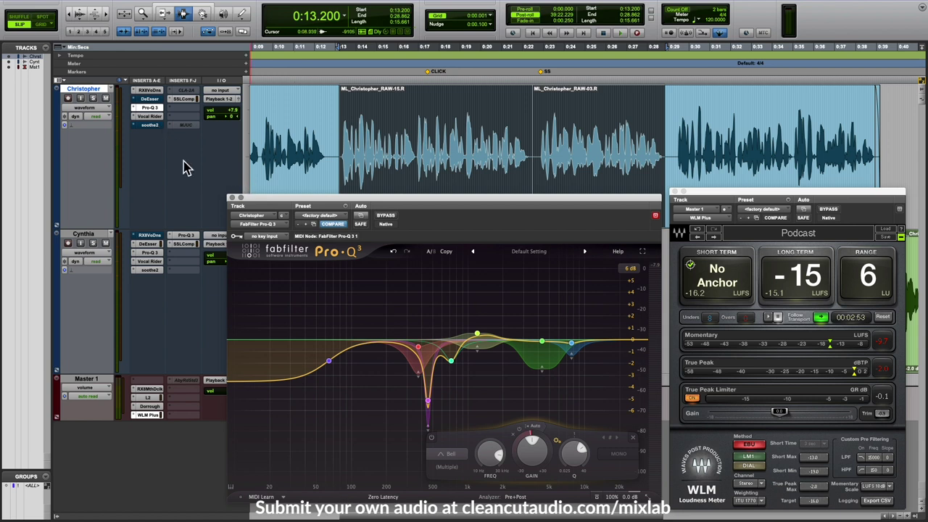
# - Open Christopher's soothe2, play the passage, and raise band 4's Q near 500 Hz to about 1.3
pyautogui.click(154, 126)
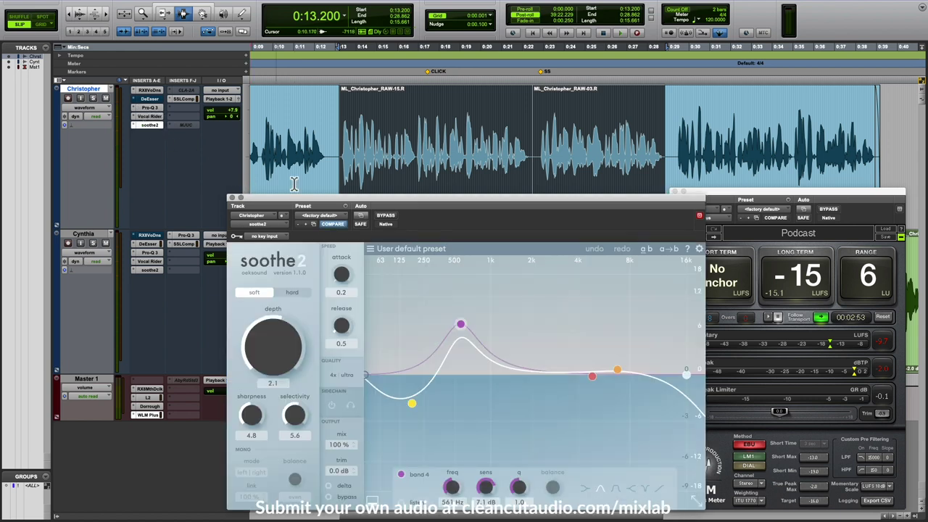
pyautogui.moveTo(414, 206); pyautogui.dragTo(373, 214)
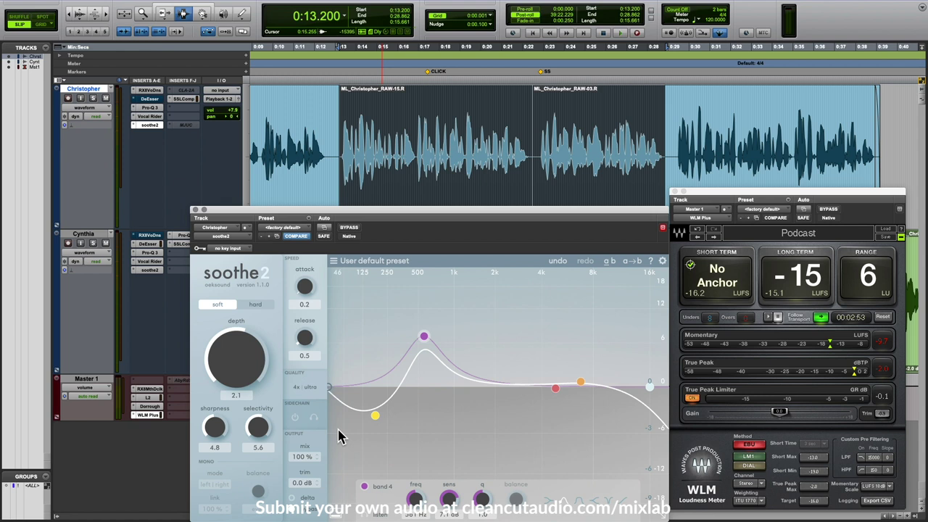
pyautogui.press('space')
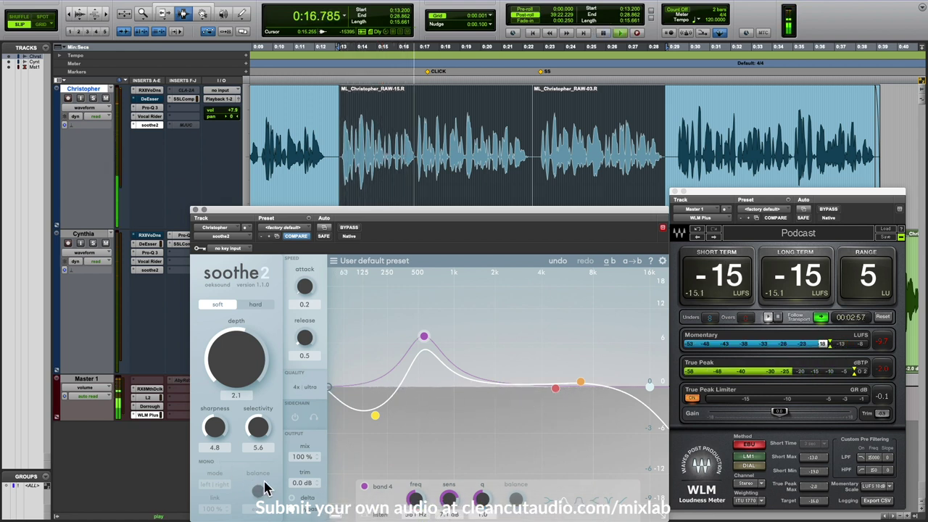
pyautogui.press('space')
pyautogui.press('space')
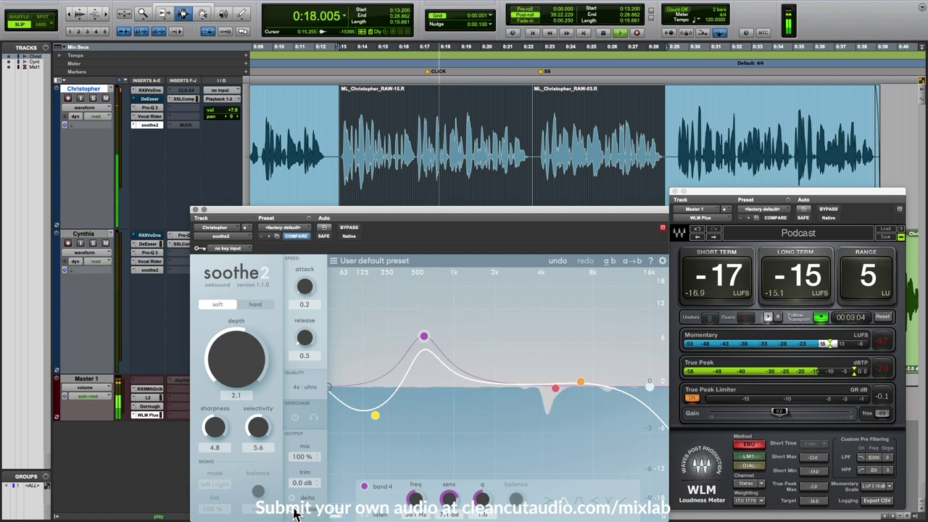
pyautogui.press('space')
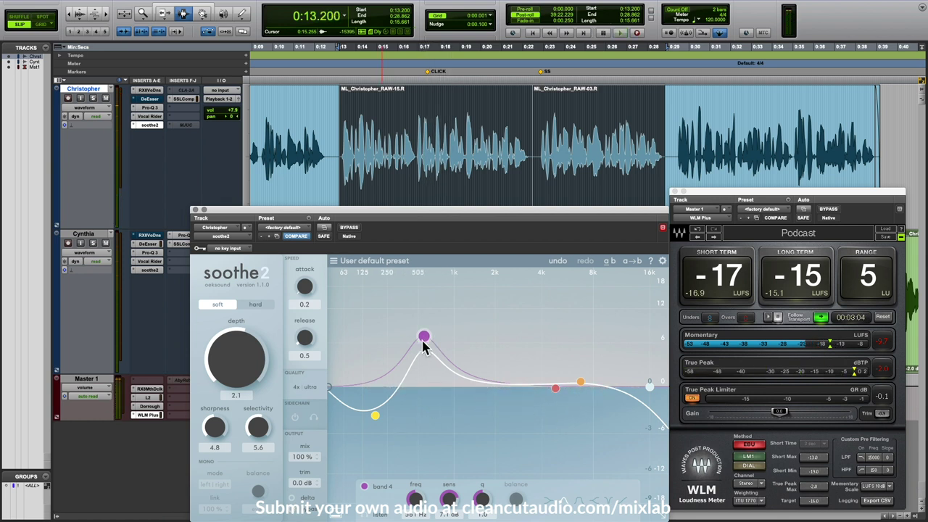
pyautogui.scroll(2, 425, 341)
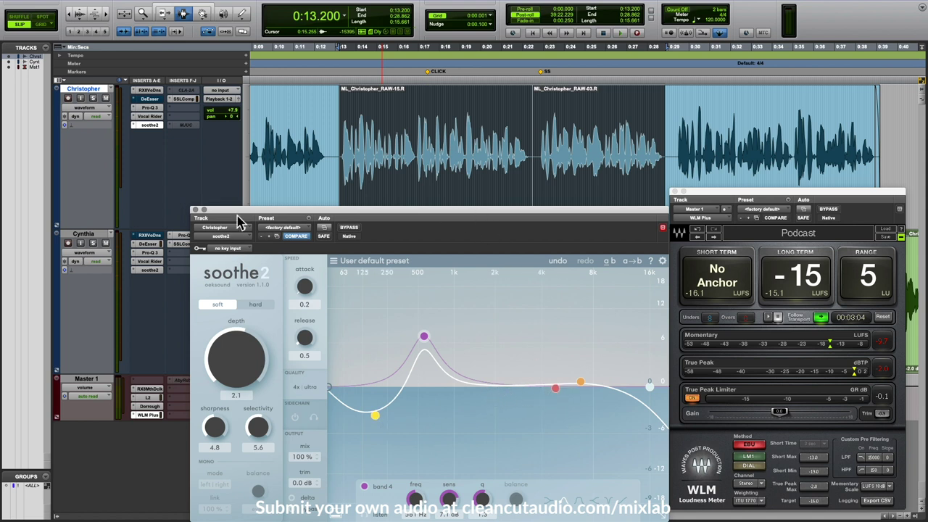
pyautogui.moveTo(243, 210); pyautogui.dragTo(246, 211)
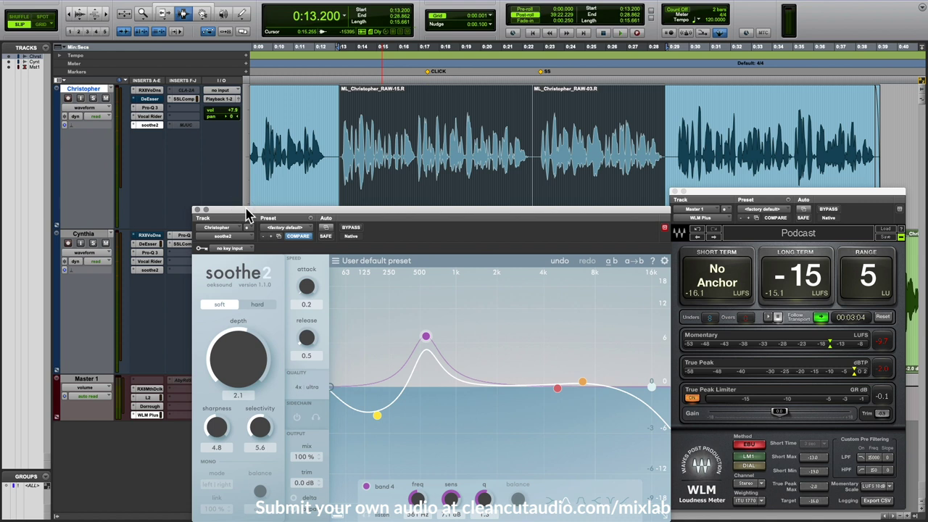
# - Swap Christopher's Pro-Q 3 window for his DeEsser and play from 0:22.802
pyautogui.click(154, 108)
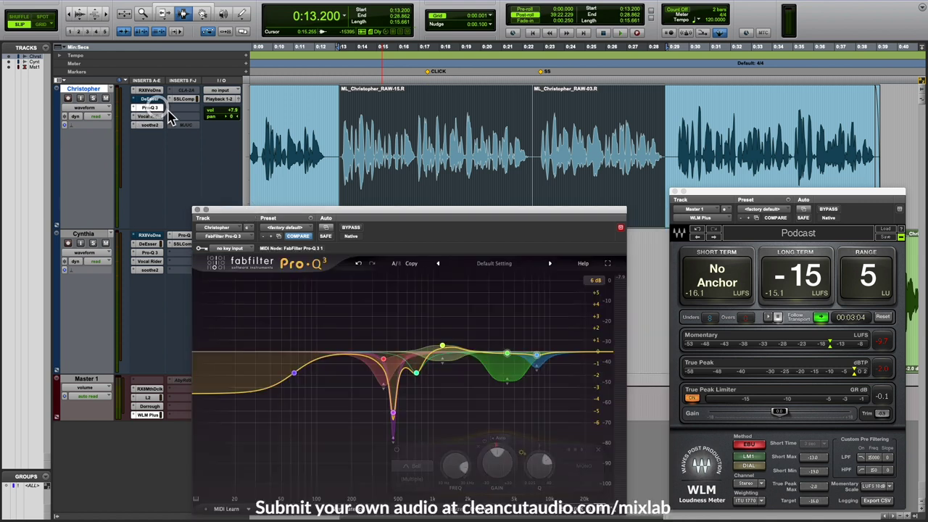
pyautogui.click(198, 210)
pyautogui.click(150, 99)
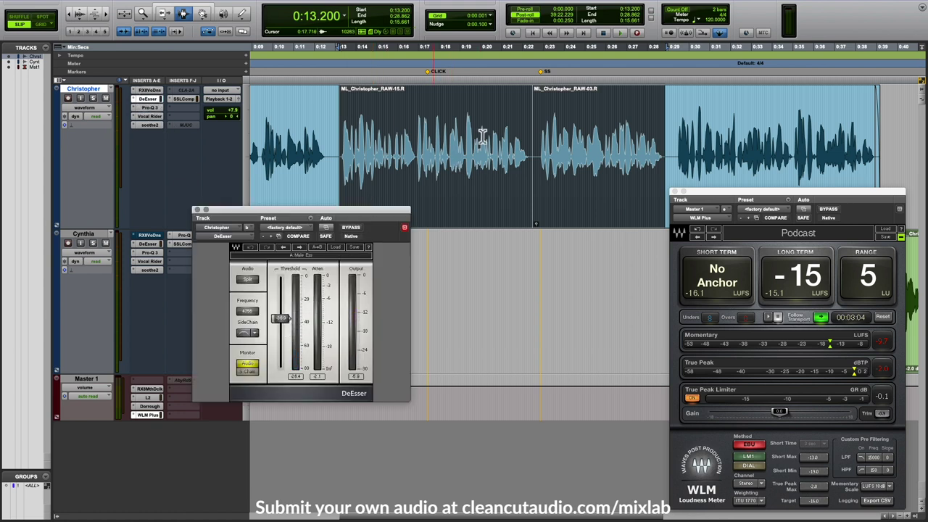
pyautogui.moveTo(539, 157); pyautogui.dragTo(659, 139)
pyautogui.click(539, 158)
pyautogui.press('space')
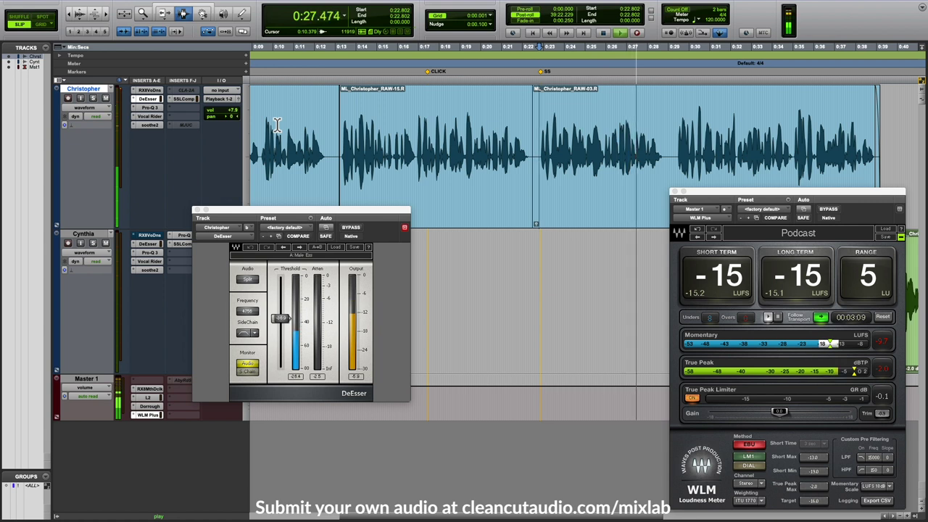
pyautogui.press('space')
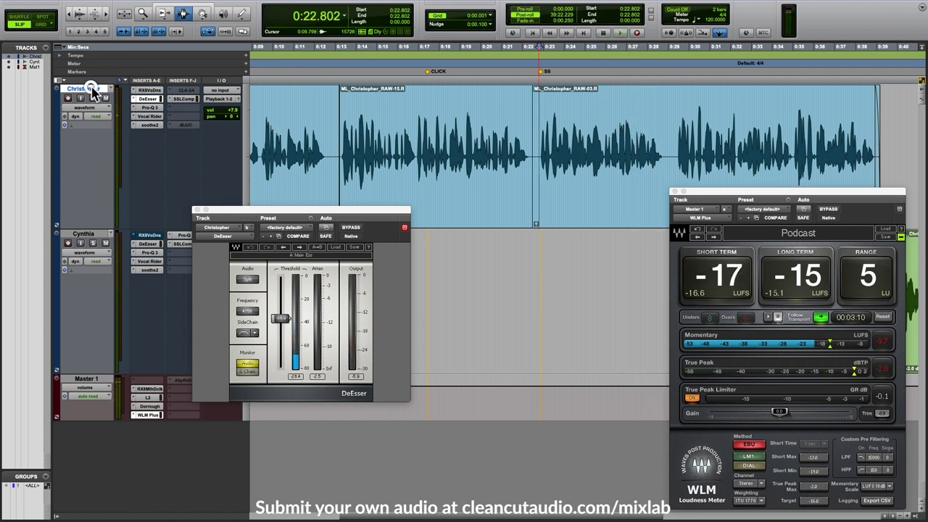
# - Play the passage with the DeEsser bypassed, then again with de-essing re-enabled
pyautogui.keyDown('super'); pyautogui.click(149, 98); pyautogui.keyUp('super')
pyautogui.press('space')
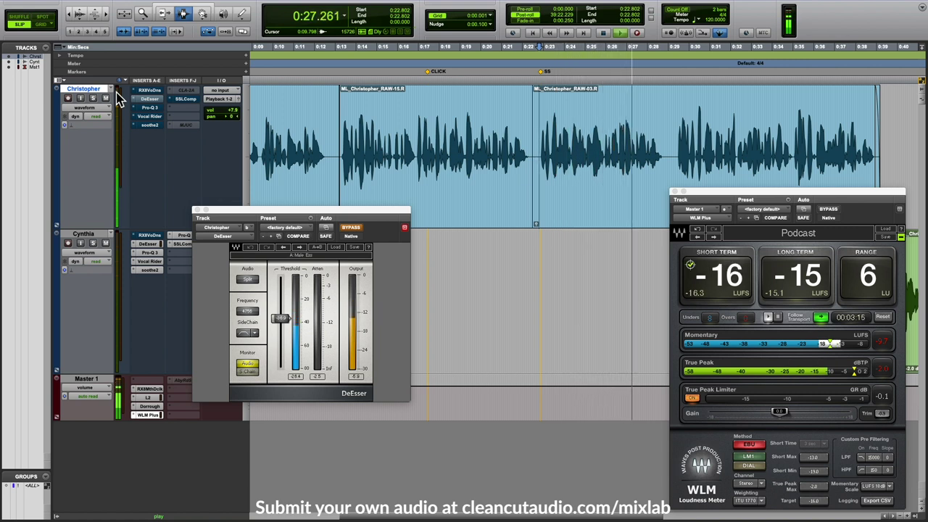
pyautogui.press('space')
pyautogui.keyDown('super'); pyautogui.click(148, 99); pyautogui.keyUp('super')
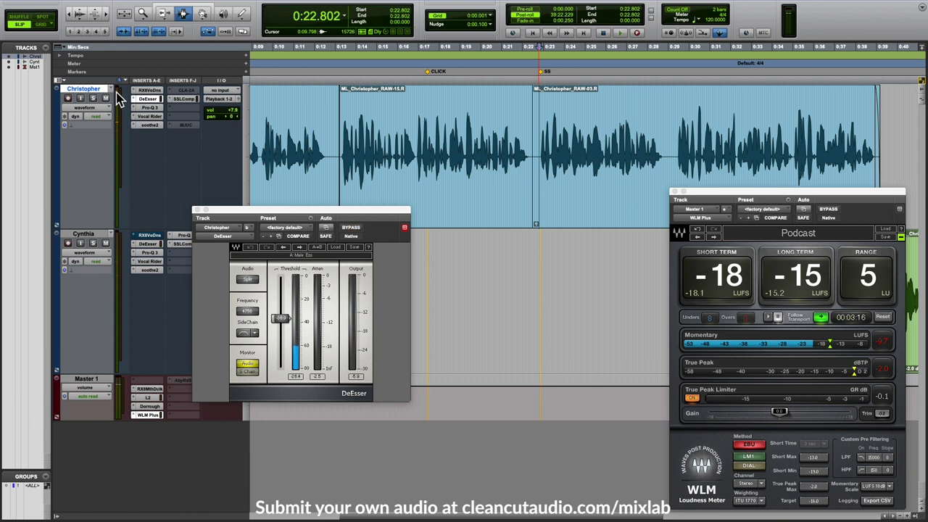
pyautogui.press('space')
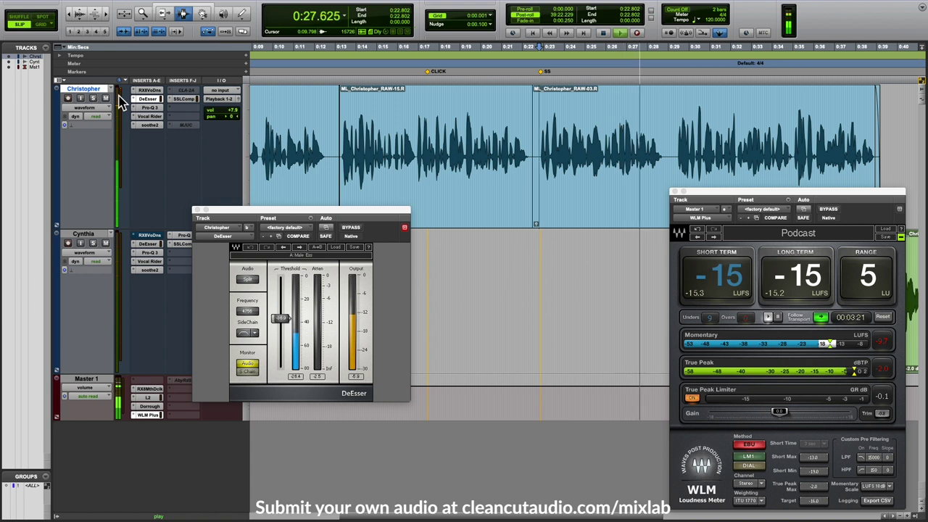
pyautogui.press('space')
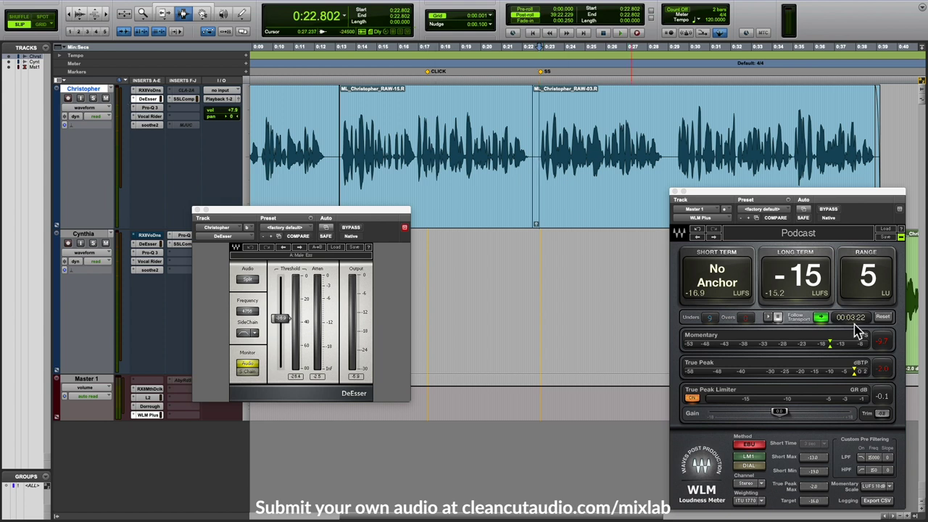
# - Reset WLM Plus and select Christopher's whole RAW-03 clip in a wider timeline view
pyautogui.click(884, 318)
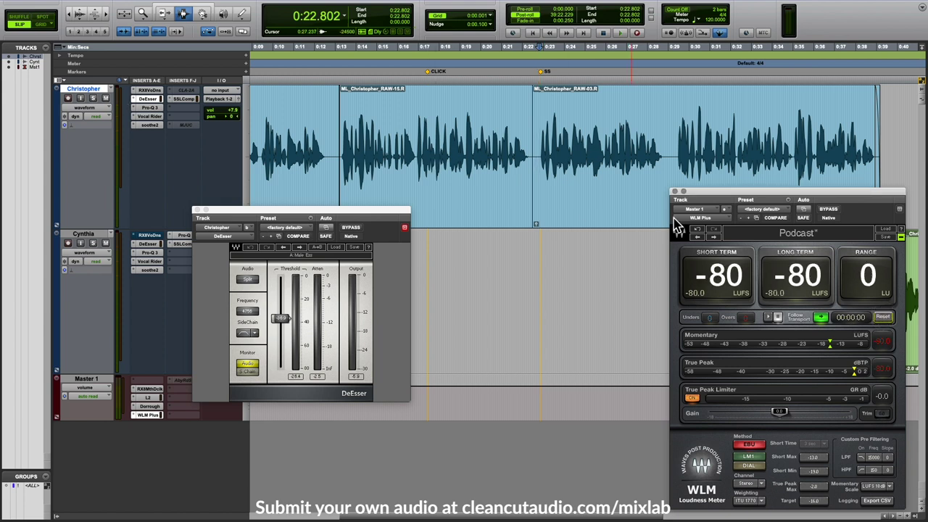
pyautogui.moveTo(398, 213); pyautogui.dragTo(644, 342)
pyautogui.hscroll(5, 587, 217)
pyautogui.doubleClick(540, 150)
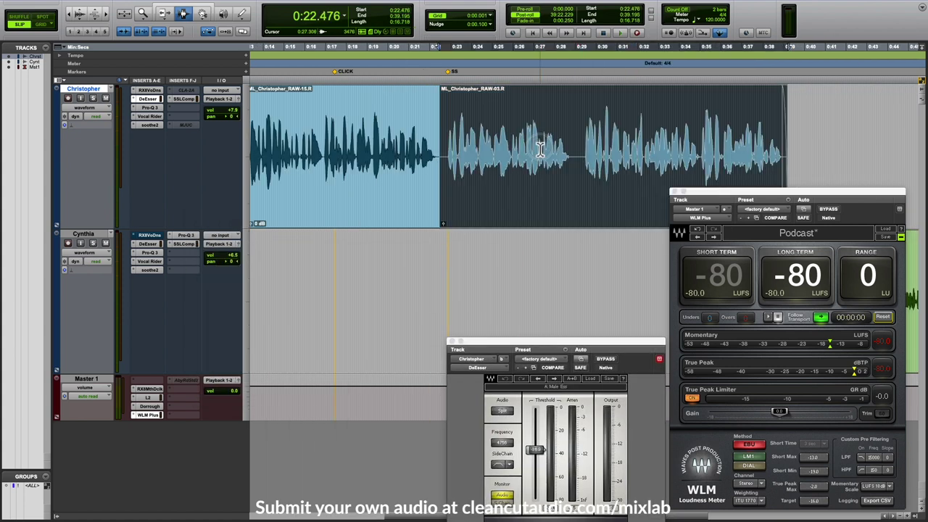
pyautogui.press('r')
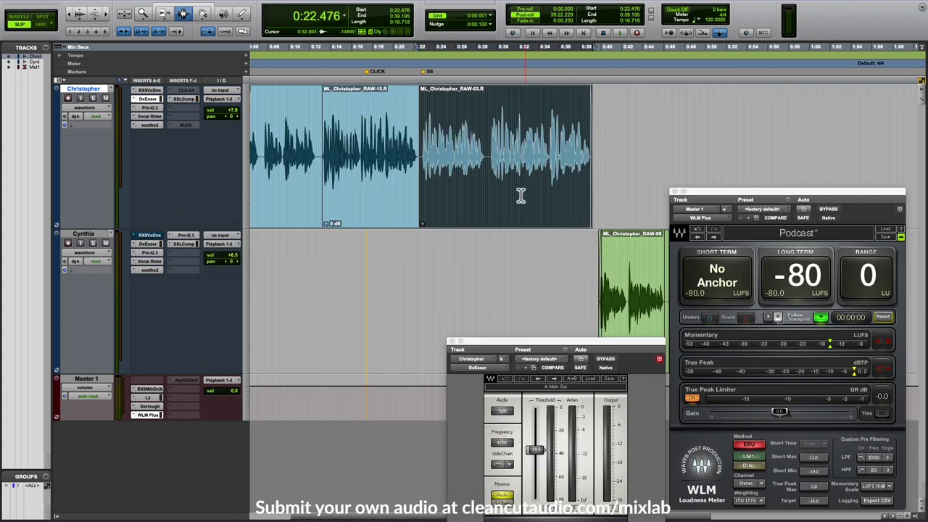
pyautogui.click(520, 185)
pyautogui.press('t')
pyautogui.doubleClick(516, 181)
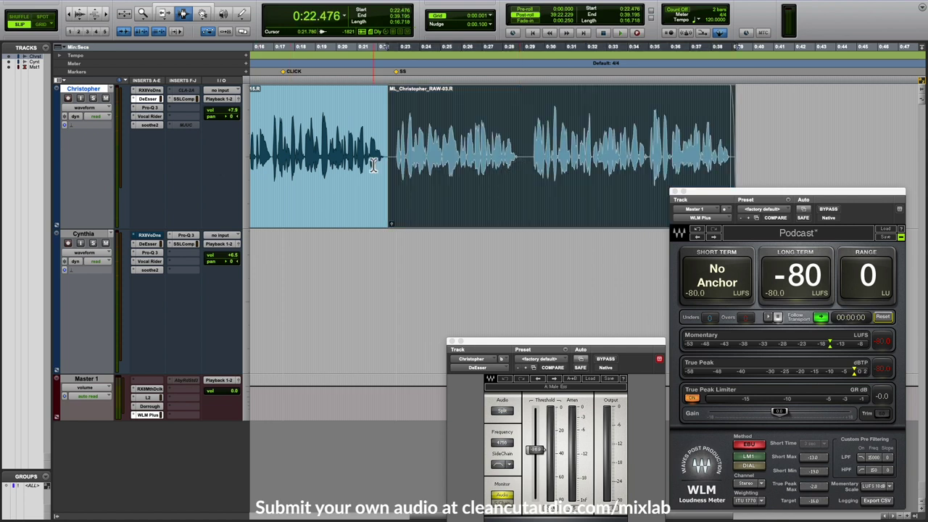
pyautogui.hscroll(3, 383, 263)
pyautogui.press('r')
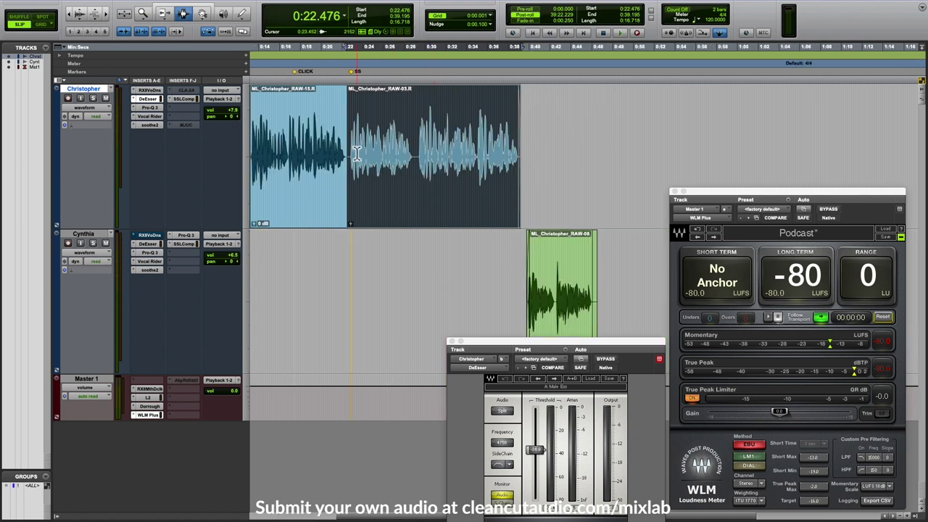
# - Play the RAW-03 clip from a cleared meter to confirm it reads about -16 LUFS
pyautogui.press('space')
pyautogui.click(474, 130)
pyautogui.click(884, 317)
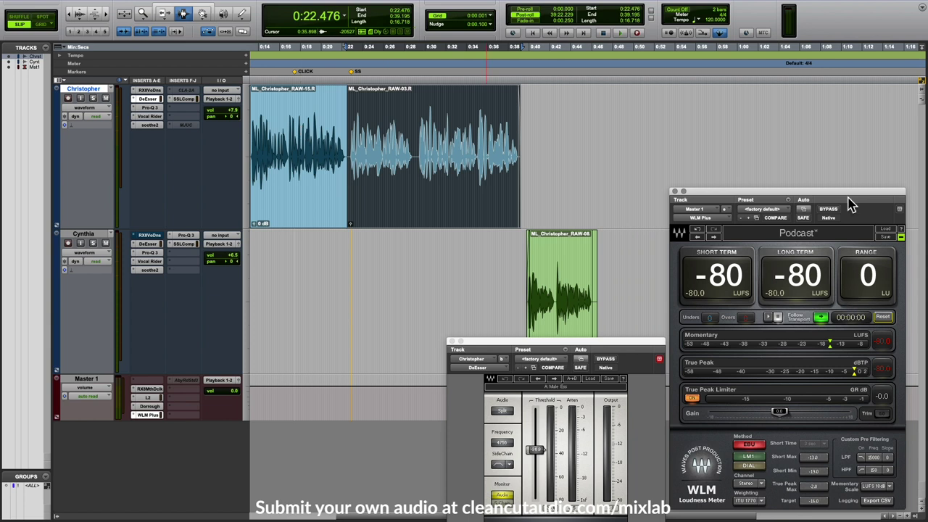
pyautogui.press('space')
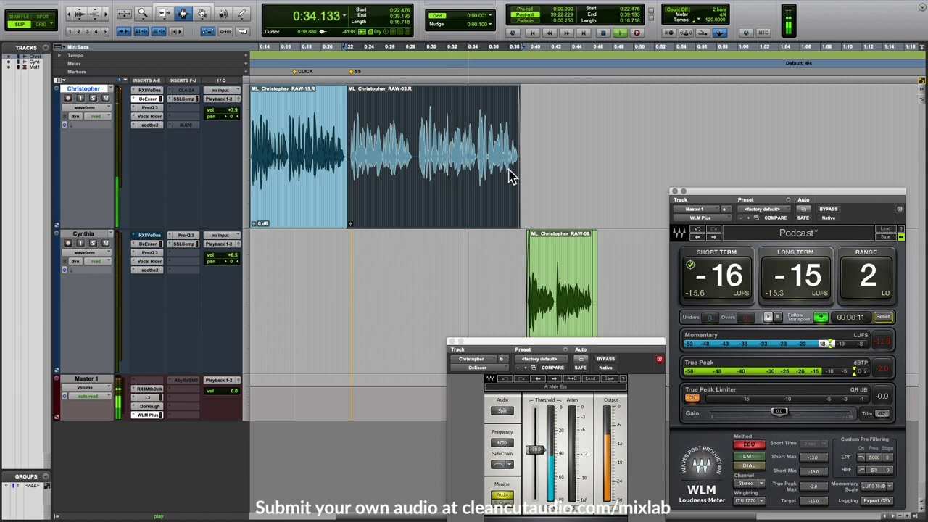
pyautogui.press('space')
# - Lower Christopher's track volume from +7.9 to +7.3 dB and clear the loudness readings
pyautogui.click(229, 111)
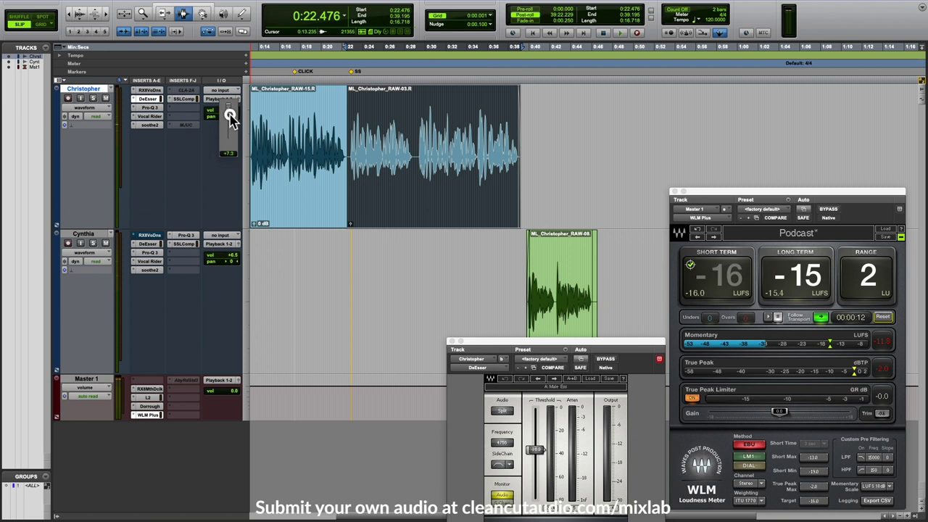
pyautogui.click(390, 149)
pyautogui.click(883, 317)
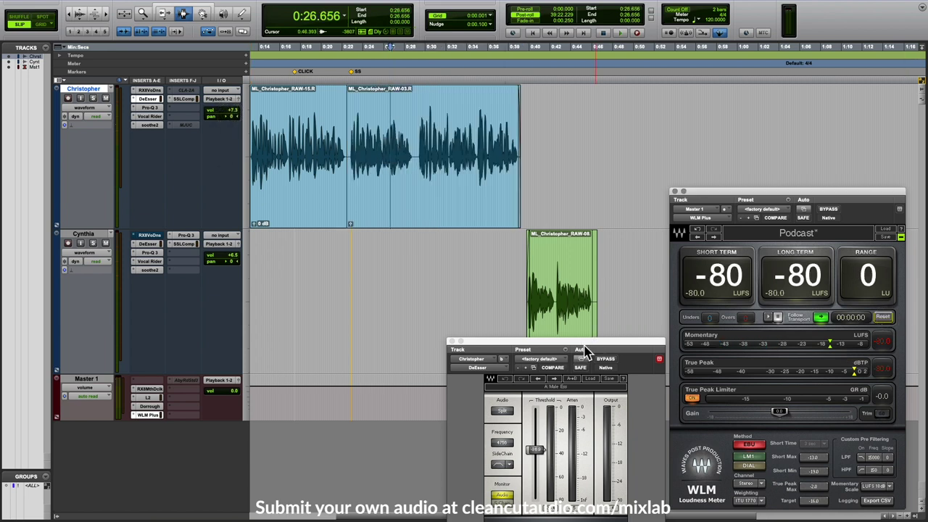
# - Move the DeEsser window aside and zoom in on Cynthia's RAW-08 clip
pyautogui.moveTo(586, 351); pyautogui.dragTo(819, 315)
pyautogui.click(533, 286)
pyautogui.press('super+]')
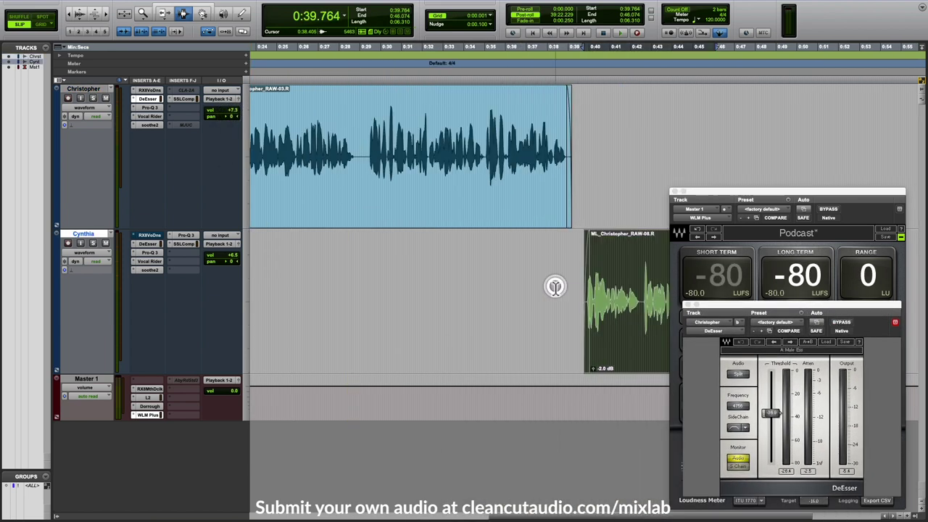
pyautogui.press('super+]')
pyautogui.hscroll(3, 562, 269)
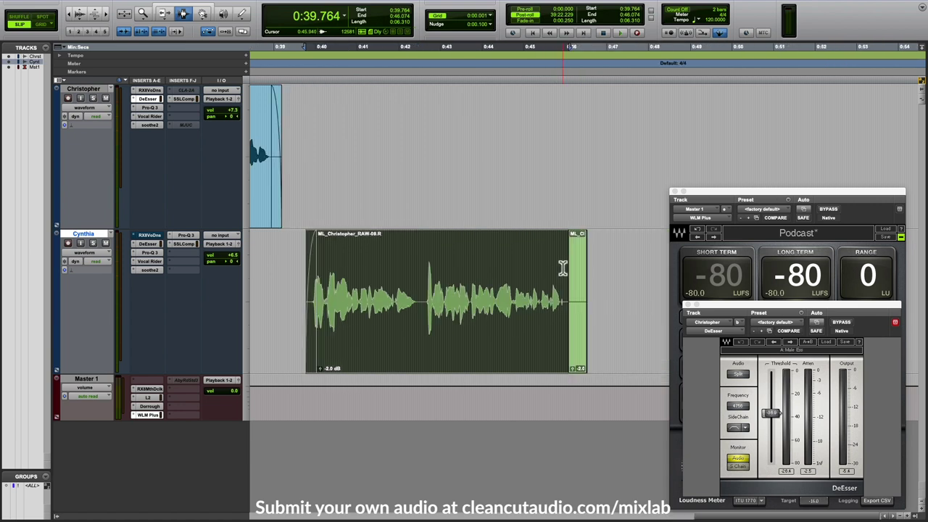
# - Check Cynthia's and Christopher's DeEsser settings, then close the DeEsser window
pyautogui.click(155, 244)
pyautogui.click(151, 246)
pyautogui.click(151, 246)
pyautogui.click(151, 99)
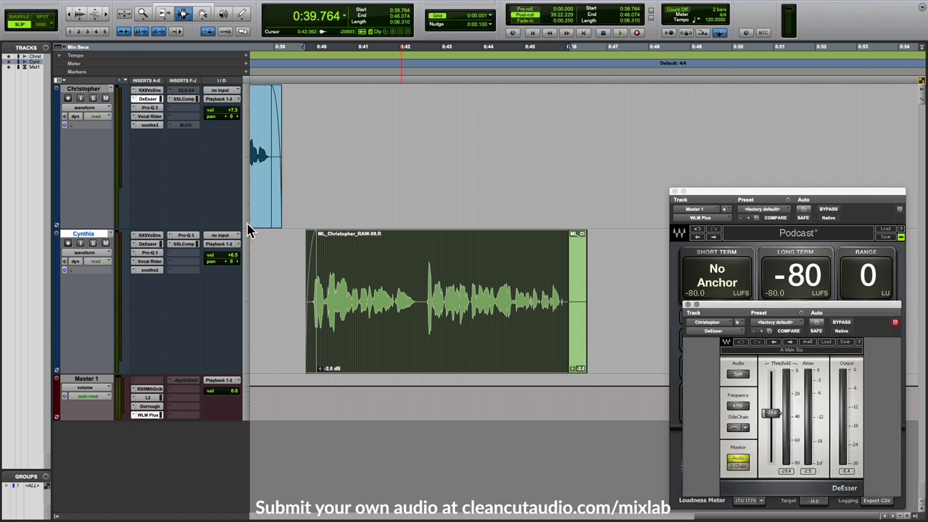
pyautogui.click(686, 305)
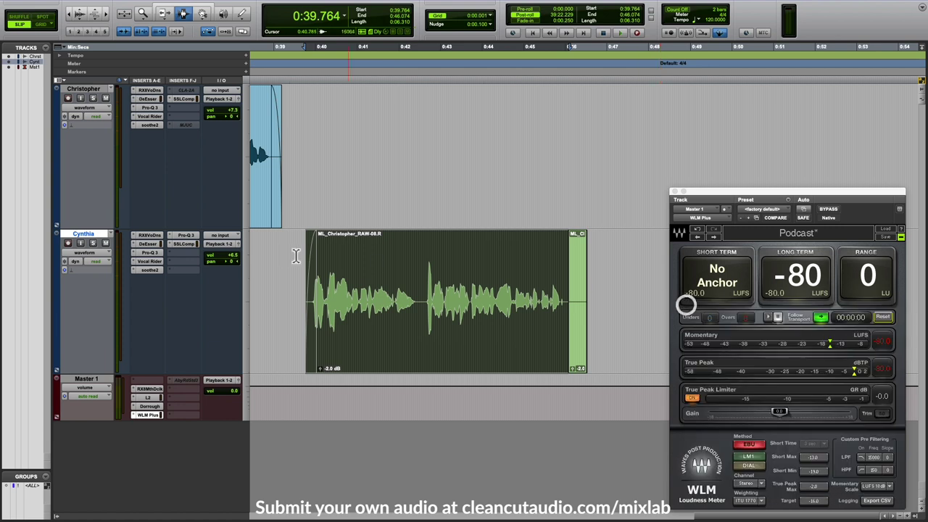
# - Open Cynthia's Vocal Rider and play her clip through it
pyautogui.click(150, 263)
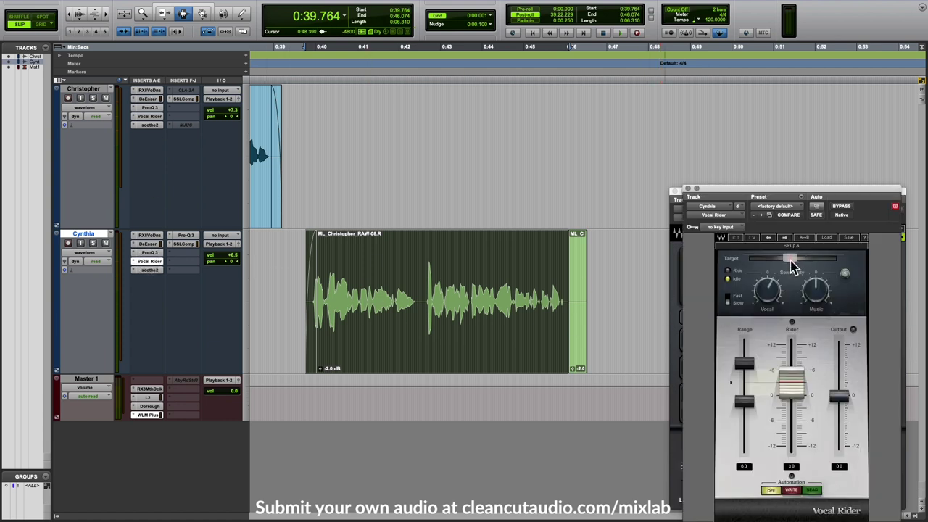
pyautogui.click(359, 309)
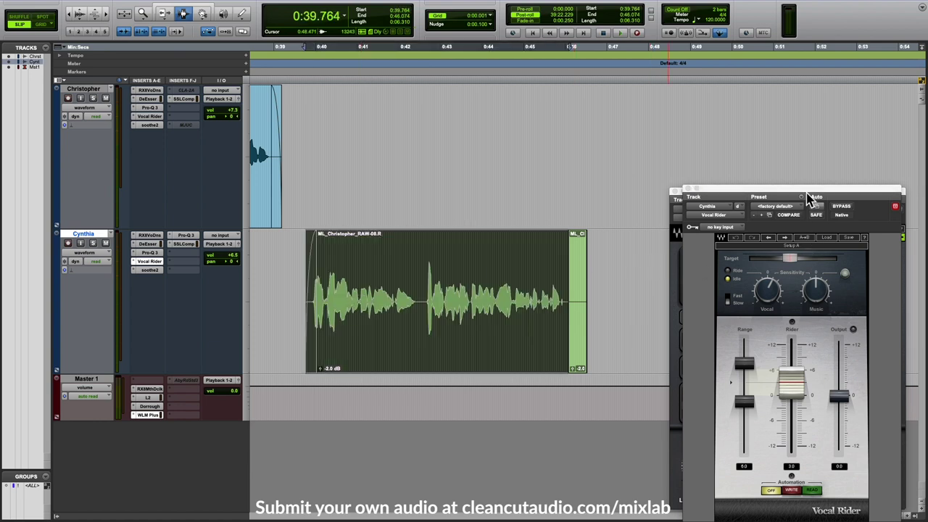
pyautogui.moveTo(810, 199); pyautogui.dragTo(795, 190)
pyautogui.press('space')
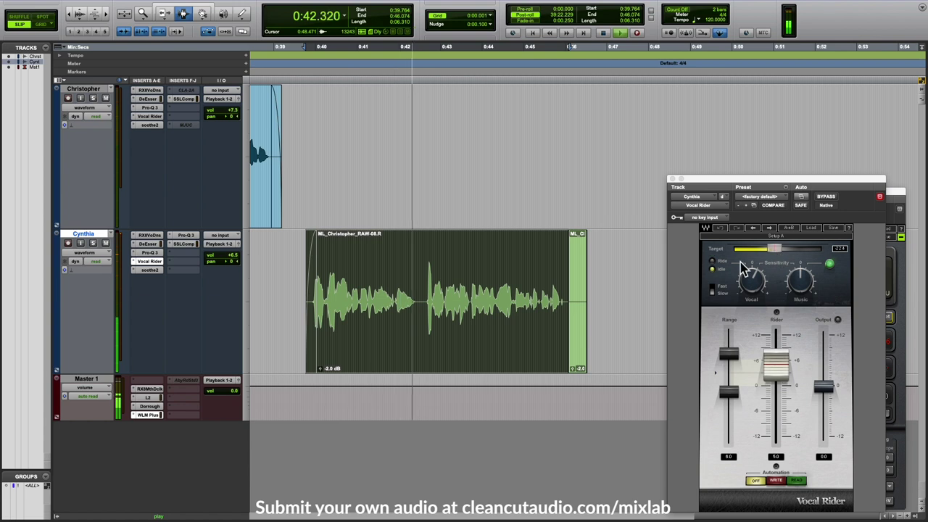
pyautogui.press('space')
# - Set Cynthia's playback start at 0:42.329 and open her Pro-Q 3 EQ
pyautogui.moveTo(390, 296); pyautogui.dragTo(410, 296)
pyautogui.click(411, 297)
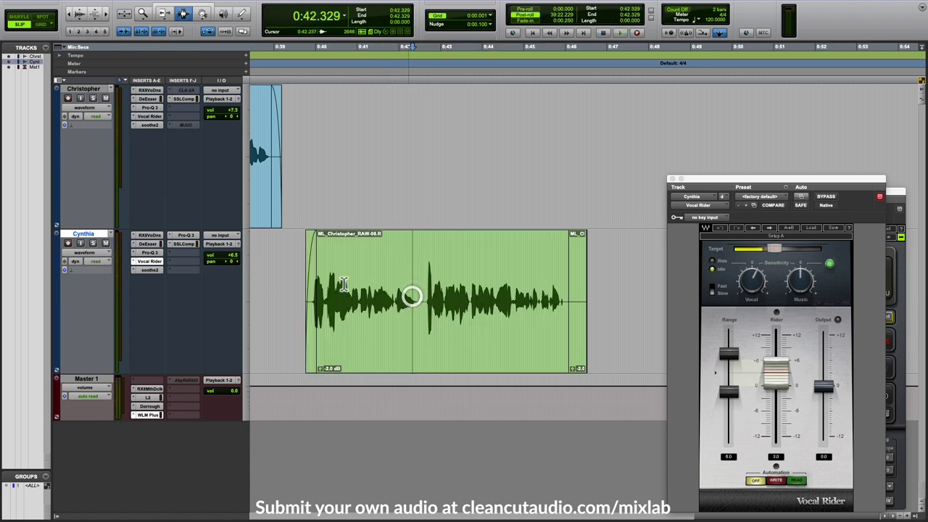
pyautogui.click(148, 270)
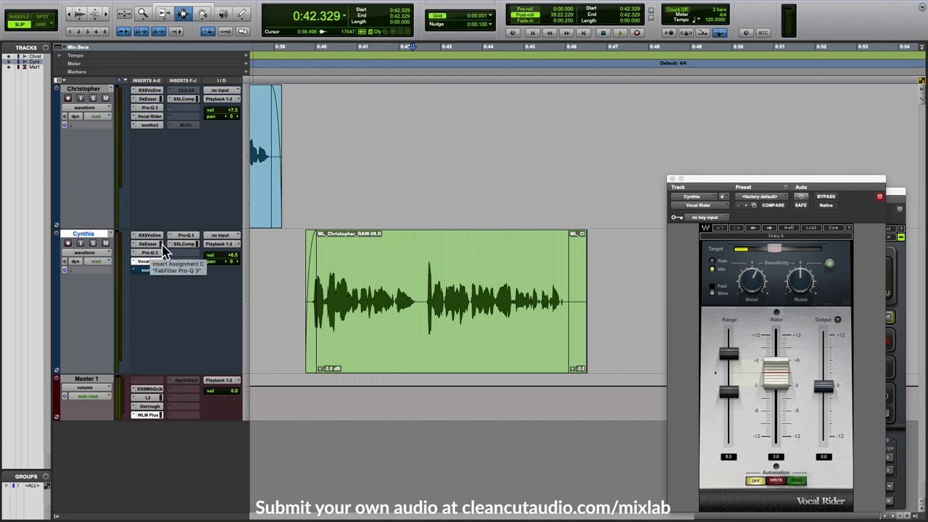
pyautogui.click(152, 253)
# - Set Cynthia's Pro-Q 3 display range to 6 dB
pyautogui.moveTo(852, 180); pyautogui.dragTo(500, 173)
pyautogui.click(717, 241)
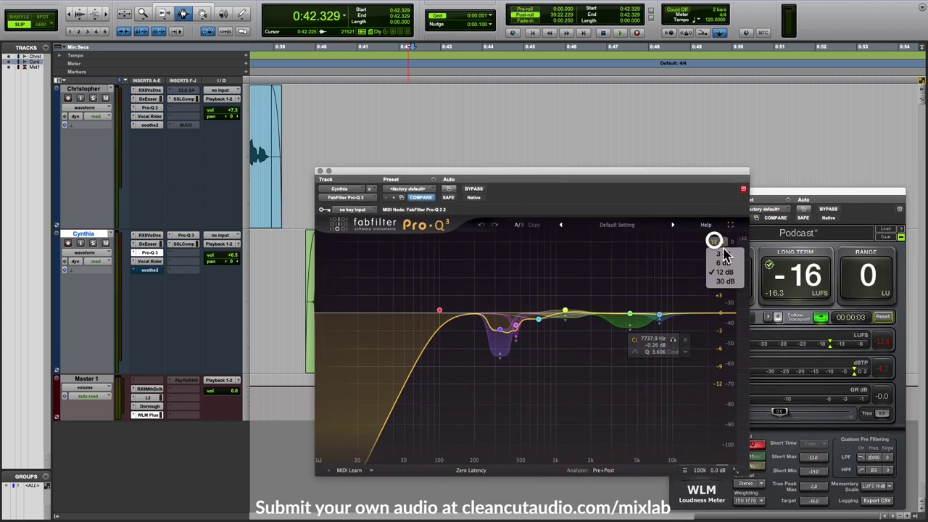
pyautogui.click(718, 262)
pyautogui.moveTo(601, 172); pyautogui.dragTo(684, 79)
# - Open Christopher's Pro-Q 3 beside Cynthia's to compare curves, then close it
pyautogui.click(150, 107)
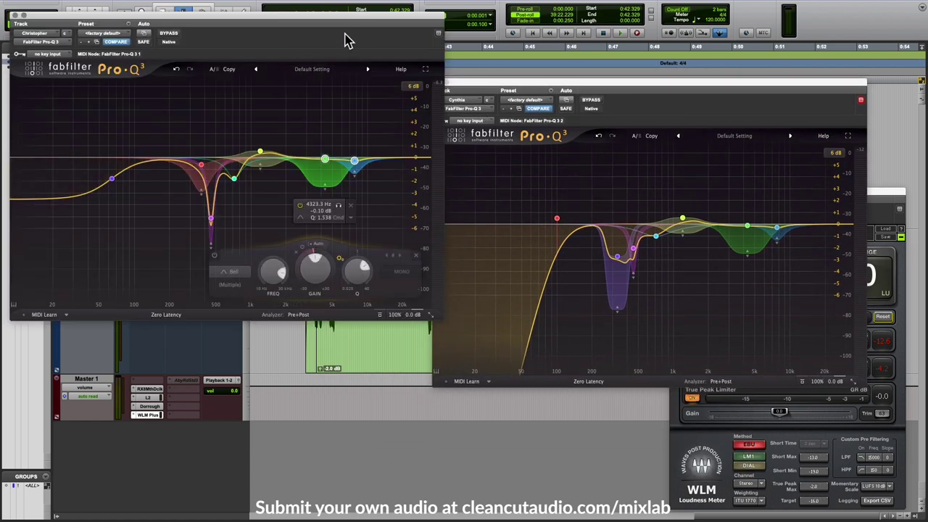
pyautogui.moveTo(352, 19); pyautogui.dragTo(375, 91)
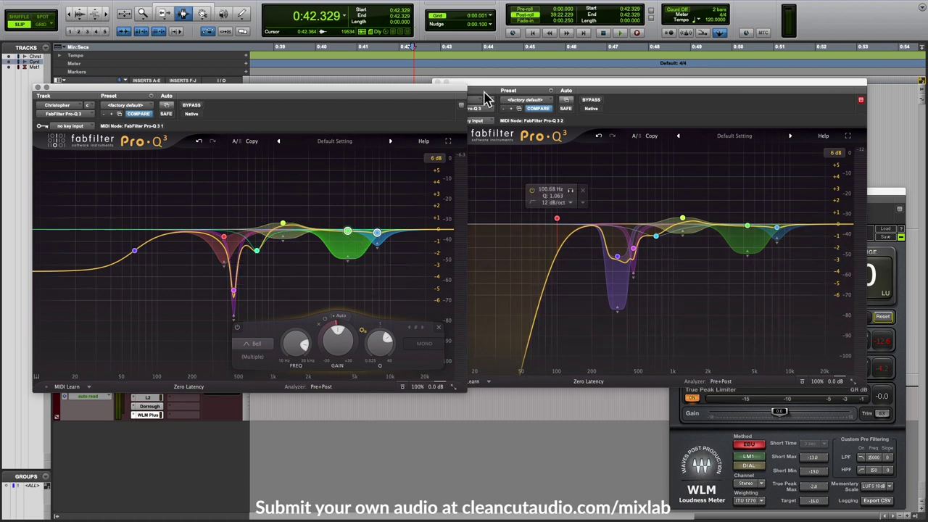
pyautogui.click(37, 88)
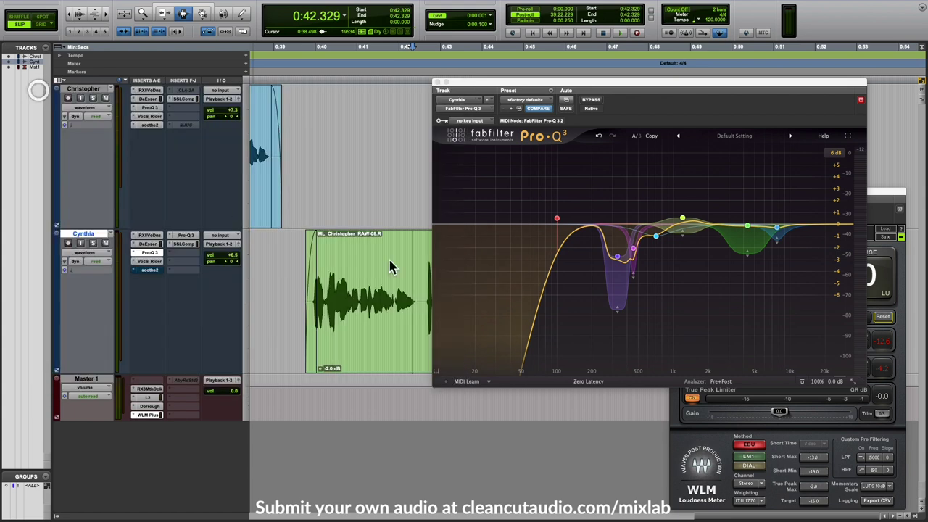
pyautogui.moveTo(654, 98); pyautogui.dragTo(635, 93)
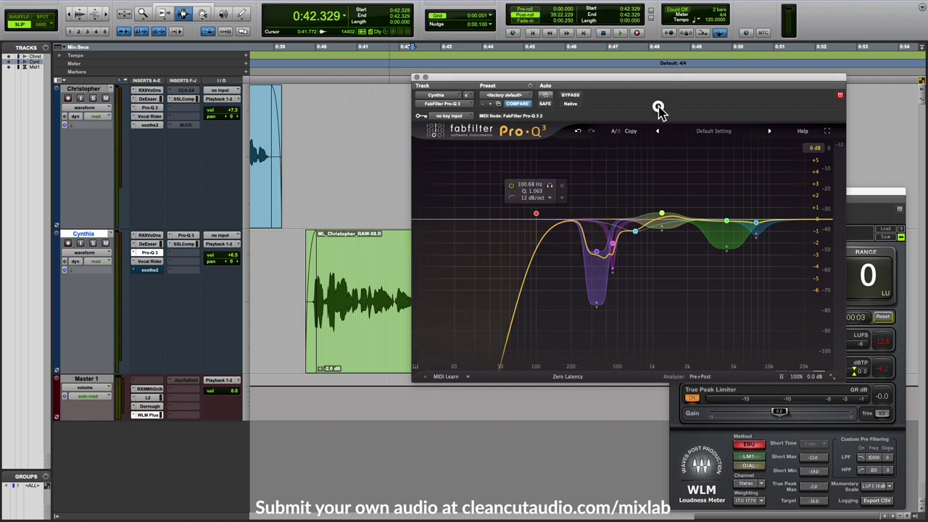
pyautogui.moveTo(626, 77); pyautogui.dragTo(714, 90)
# - Play Cynthia's whole clip with her Pro-Q 3 bypassed, then switch the EQ back on
pyautogui.click(425, 270)
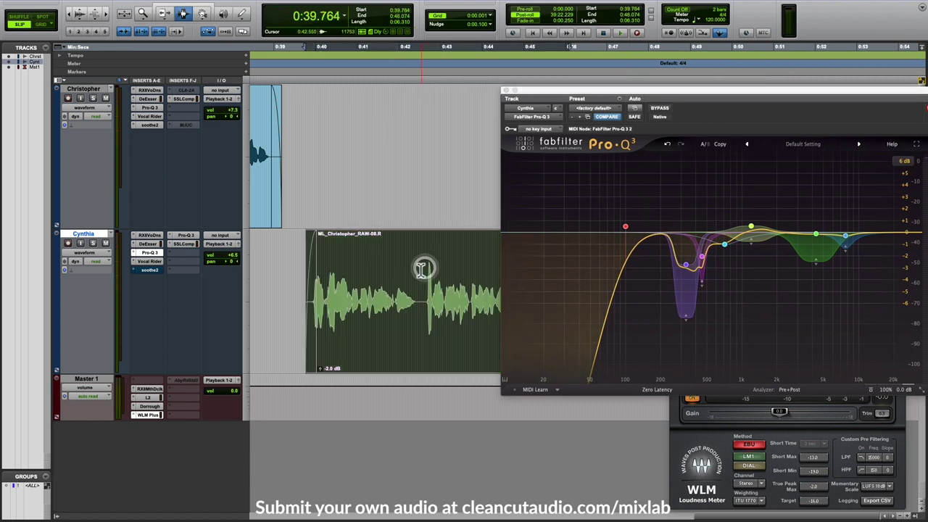
pyautogui.click(186, 234)
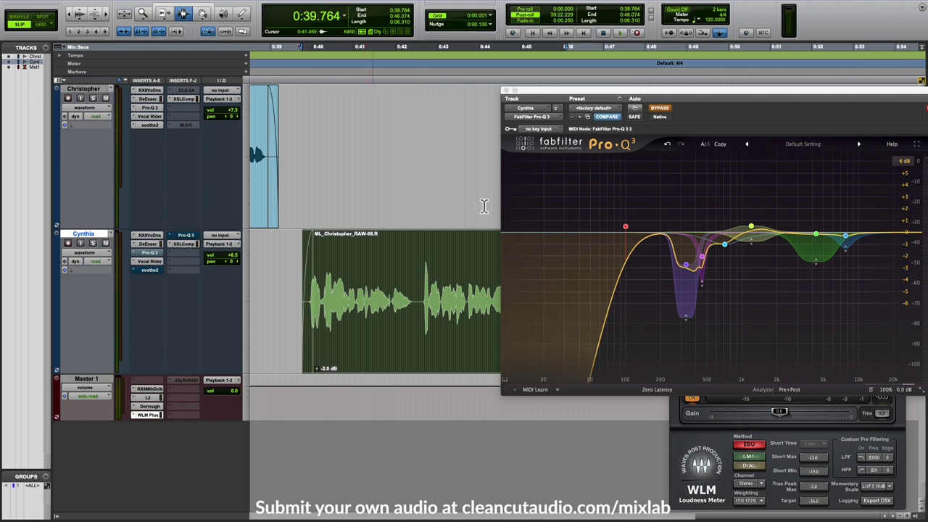
pyautogui.moveTo(692, 97); pyautogui.dragTo(641, 92)
pyautogui.press('space')
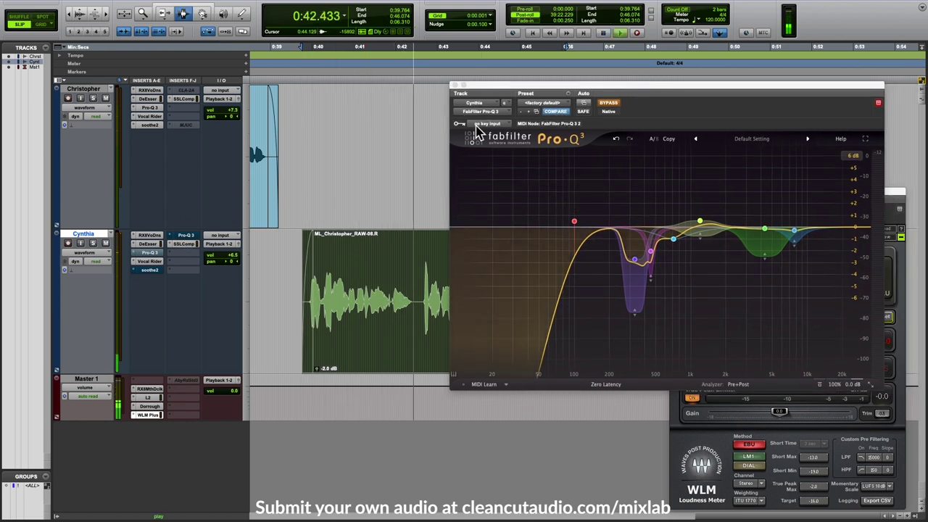
pyautogui.click(608, 103)
pyautogui.press('space')
pyautogui.press('space')
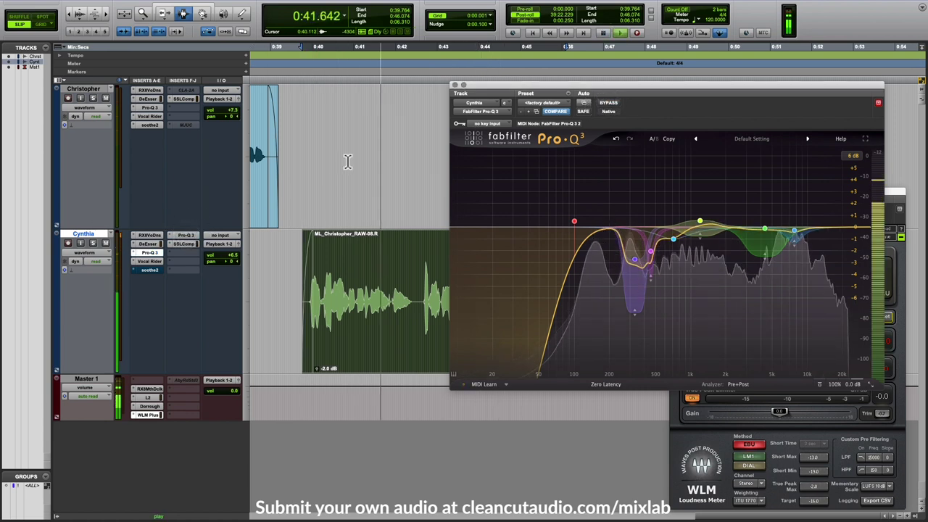
pyautogui.press('space')
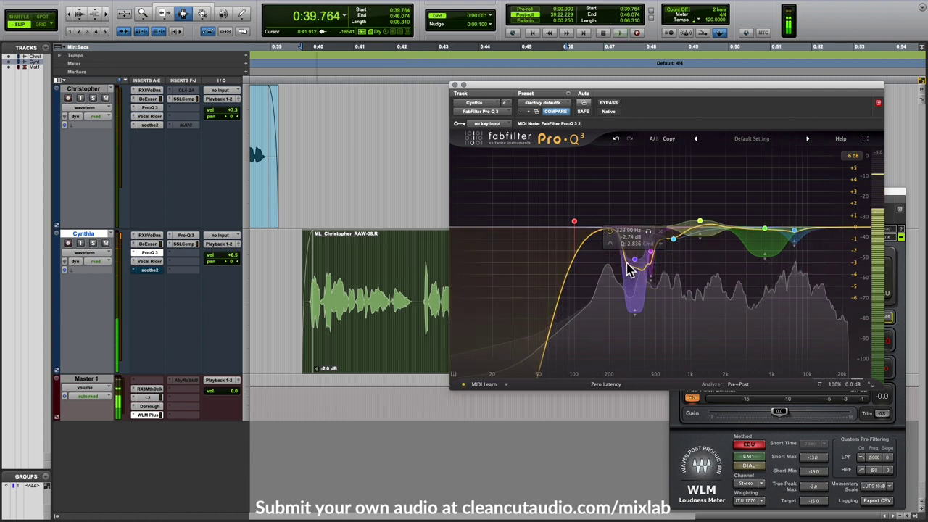
# - Select the purple 330 Hz cut band and play the clip to hear it
pyautogui.click(635, 260)
pyautogui.press('space')
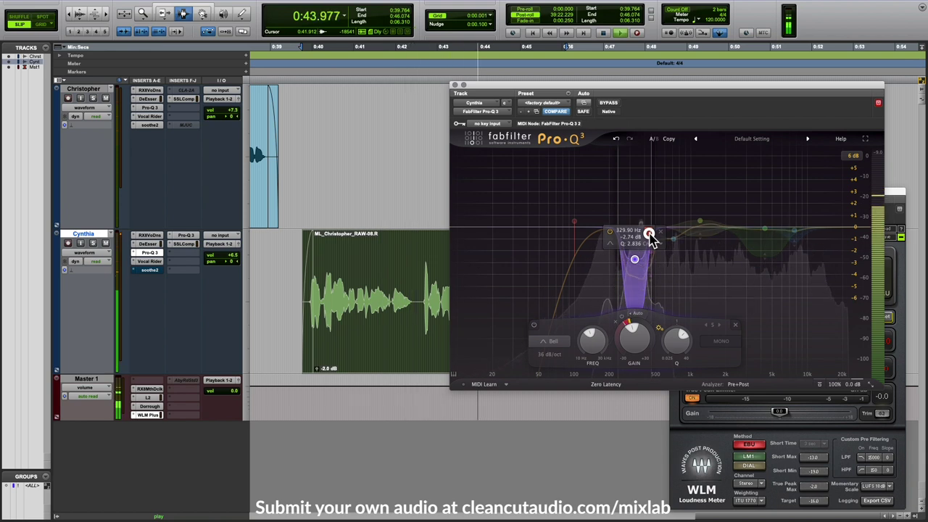
pyautogui.press('space')
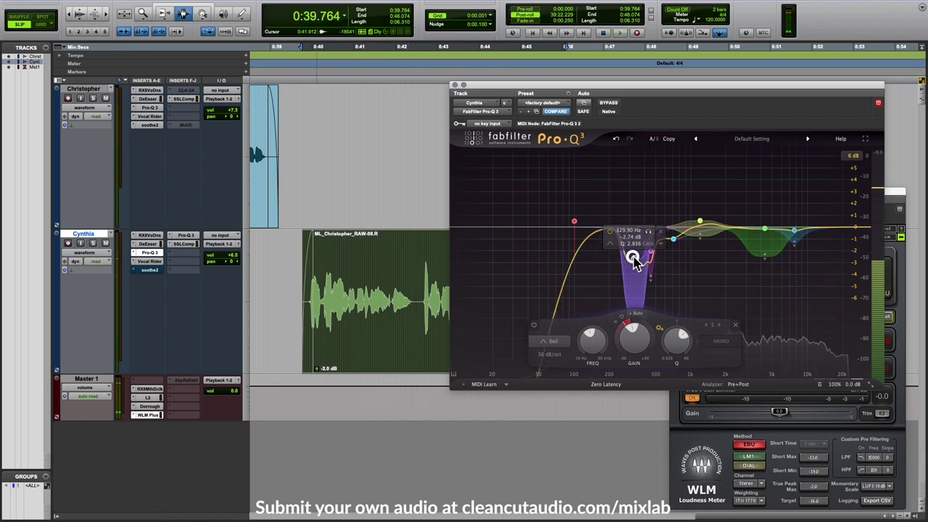
# - Compare Cynthia's 330 Hz and 454 Hz low-mid cuts bypassed, then re-enable both together
pyautogui.click(610, 231)
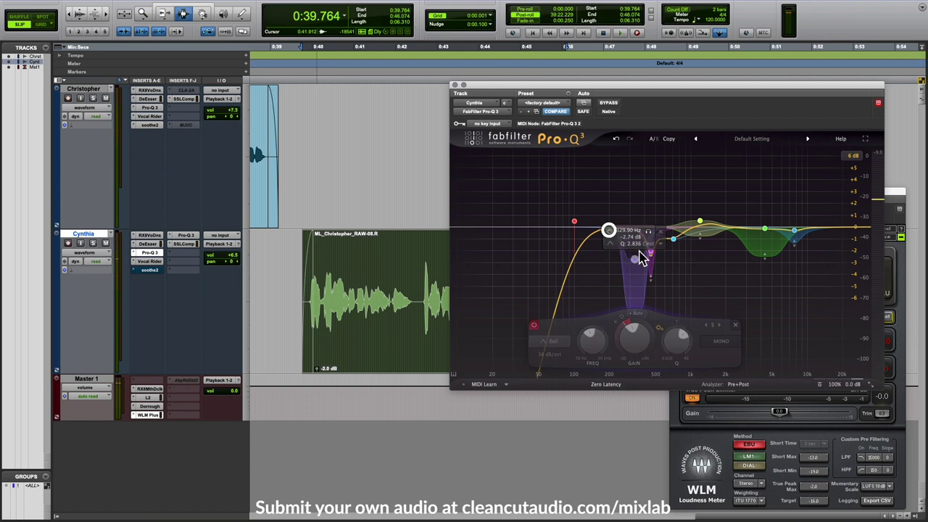
pyautogui.click(625, 223)
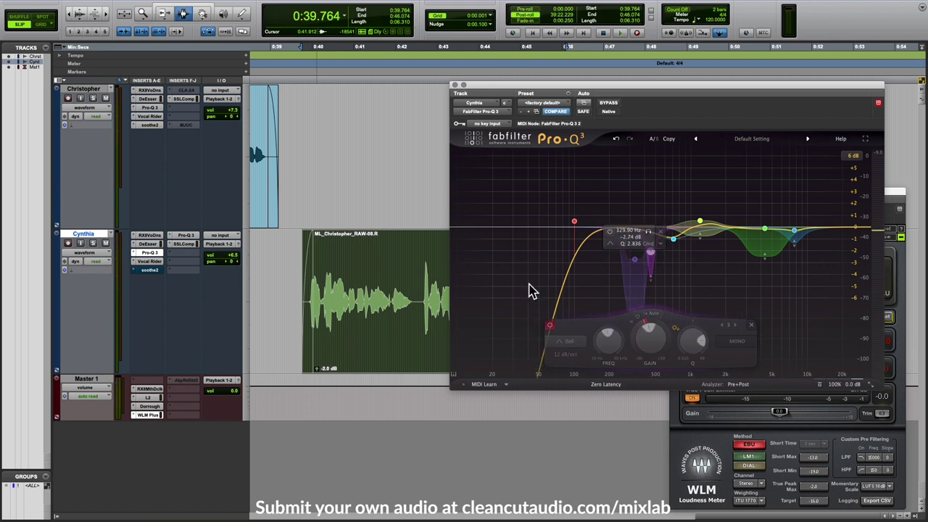
pyautogui.press('space')
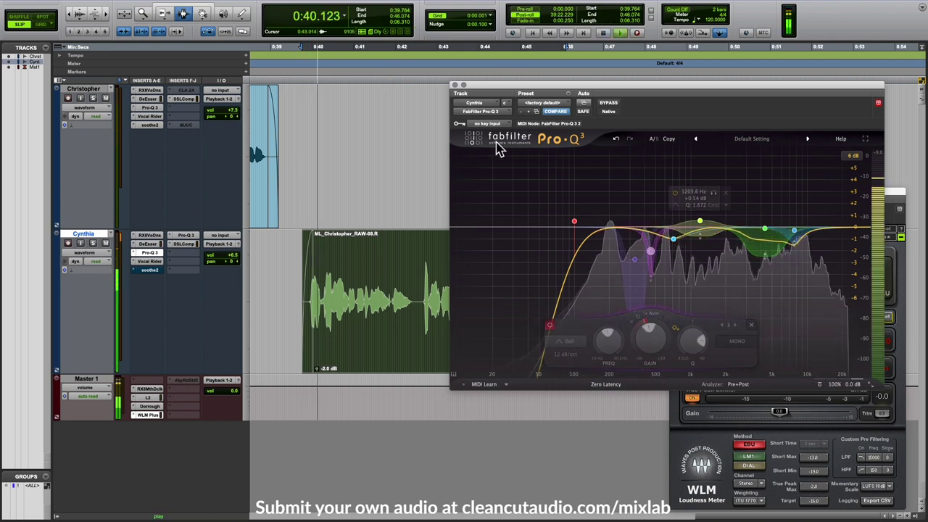
pyautogui.click(652, 276)
pyautogui.moveTo(652, 275); pyautogui.dragTo(613, 242)
pyautogui.click(544, 326)
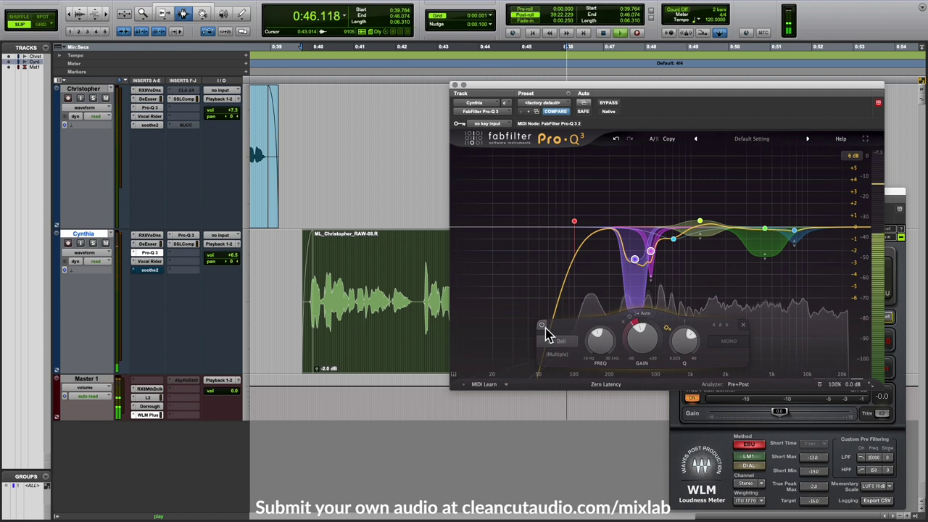
pyautogui.click(380, 203)
# - Play Cynthia's clip to audition the restored low-mid cuts, then close the Pro-Q 3 window
pyautogui.moveTo(587, 87); pyautogui.dragTo(573, 84)
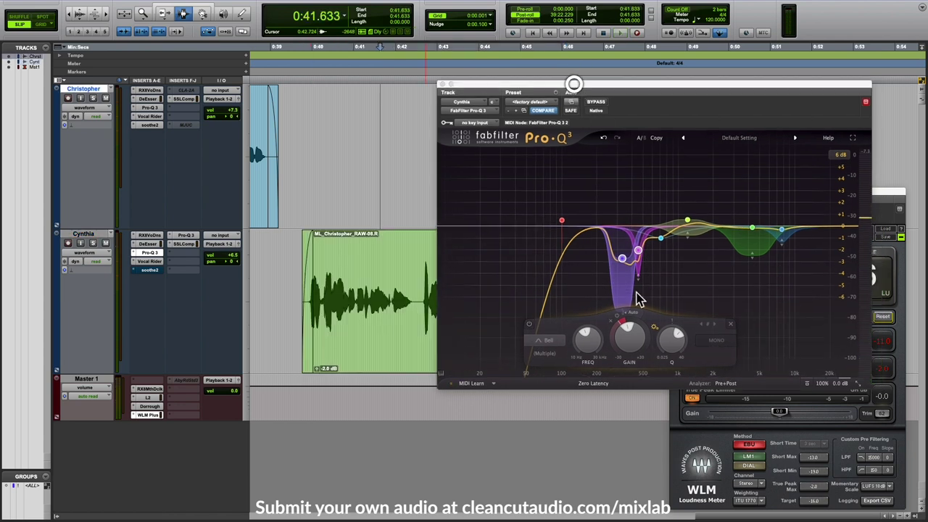
pyautogui.moveTo(583, 240)
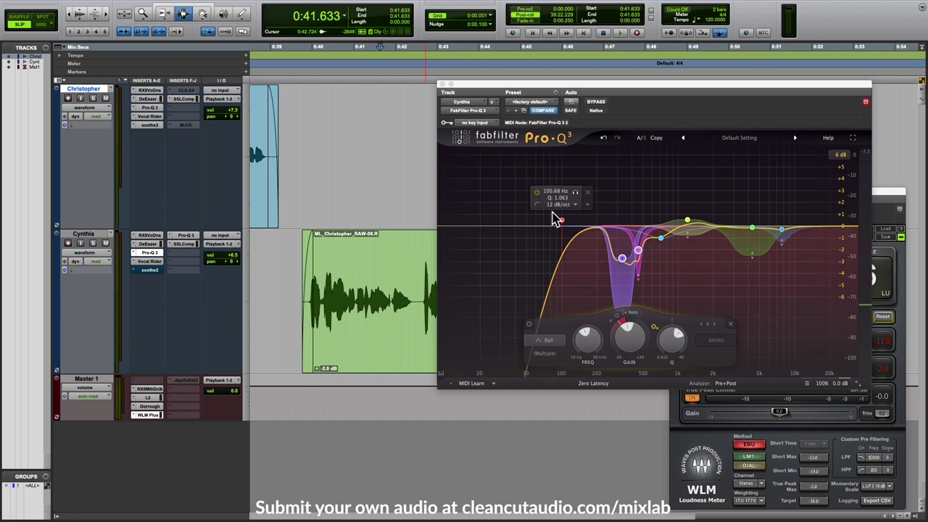
pyautogui.moveTo(668, 246)
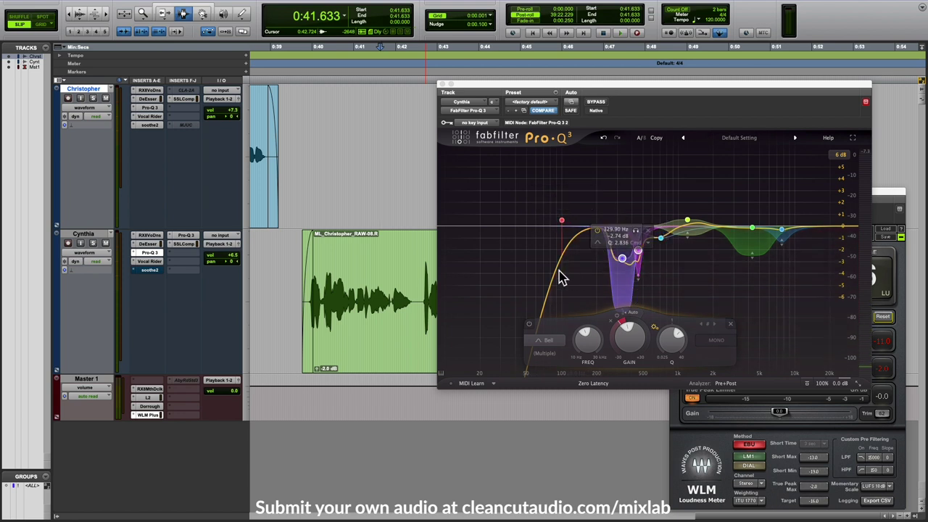
pyautogui.click(399, 283)
pyautogui.moveTo(625, 262)
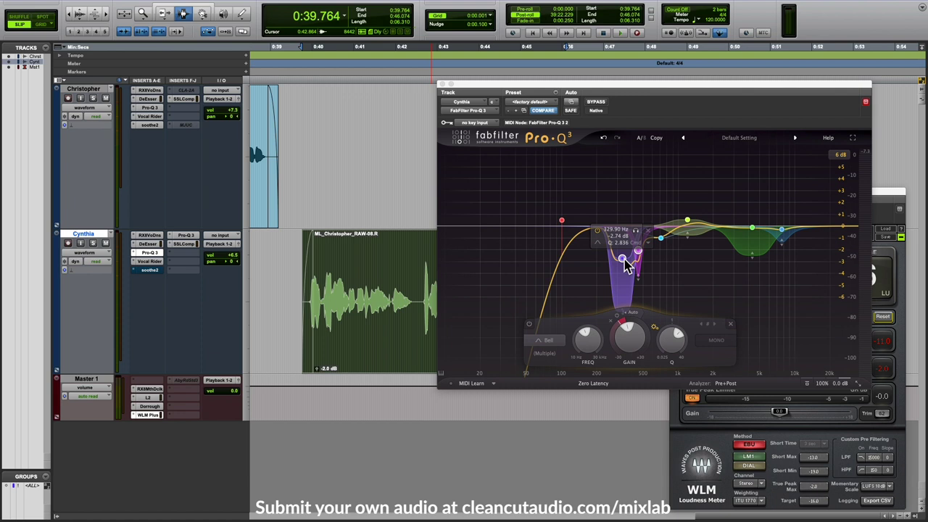
pyautogui.press('space')
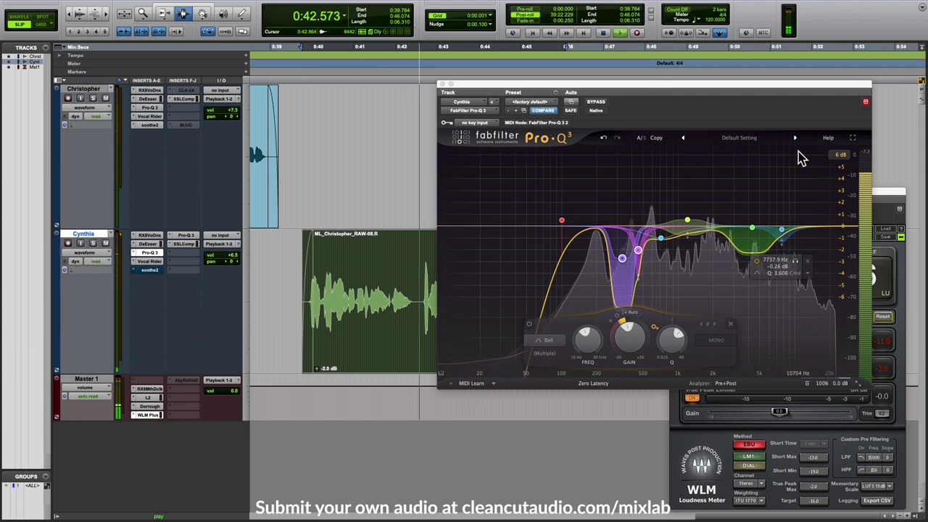
pyautogui.press('space')
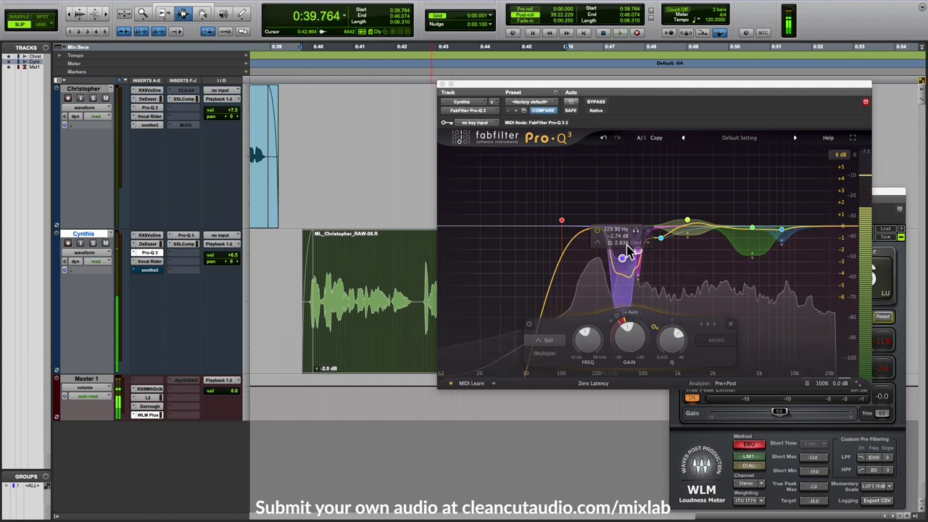
pyautogui.scroll(5, 633, 255)
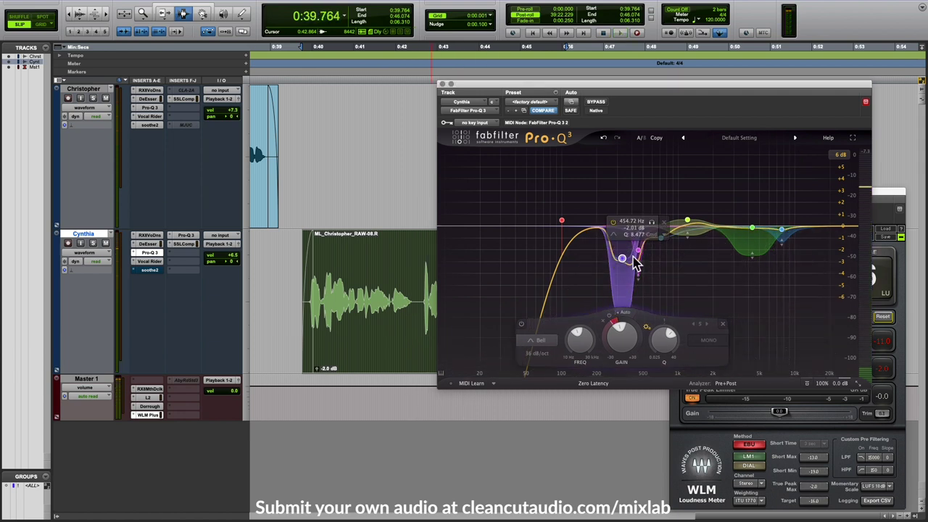
pyautogui.click(661, 239)
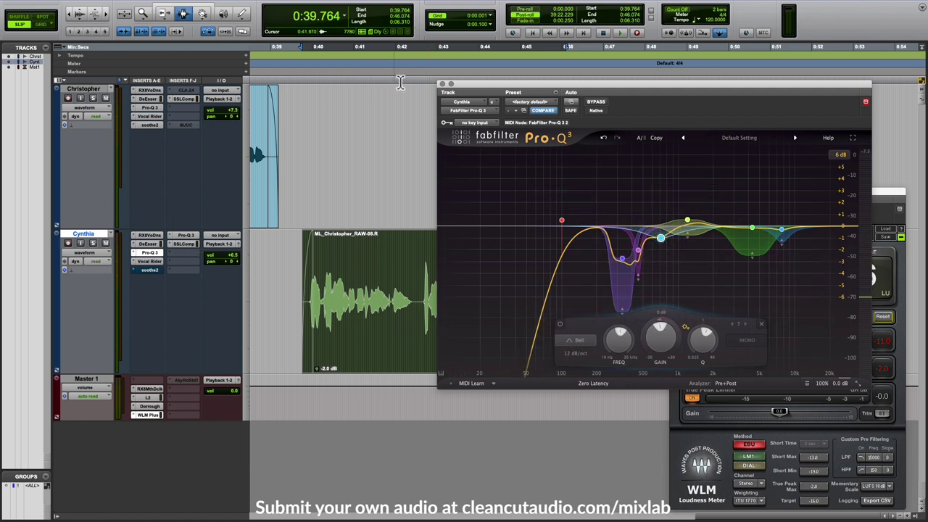
pyautogui.click(443, 85)
# - Close the loudness meter and select the small region at the end of Cynthia's clip
pyautogui.click(675, 192)
pyautogui.click(575, 263)
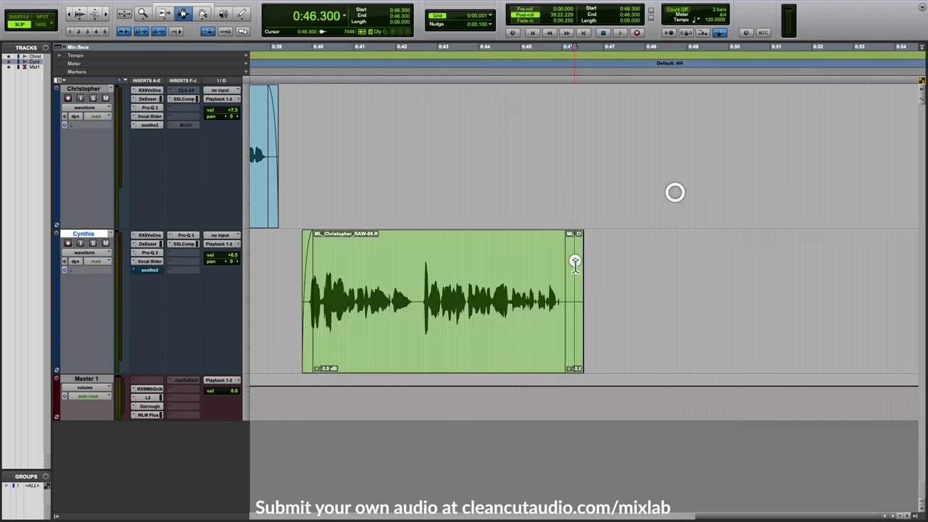
pyautogui.hotkey('ctrl', ']')
pyautogui.hotkey('ctrl', ']')
pyautogui.click(590, 307)
pyautogui.hotkey('ctrl', '[')
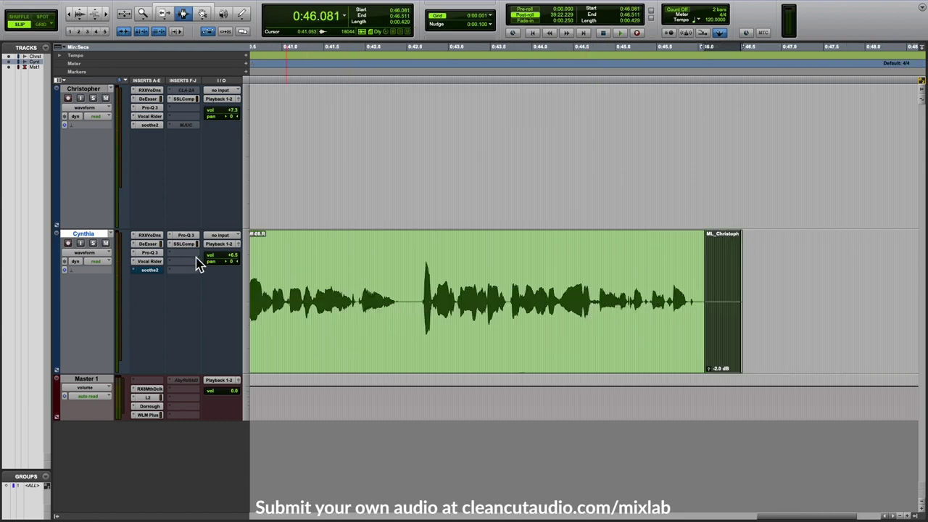
# - Copy Cynthia's second Pro-Q 3 notch EQ onto Master 1 and audition it
pyautogui.click(185, 235)
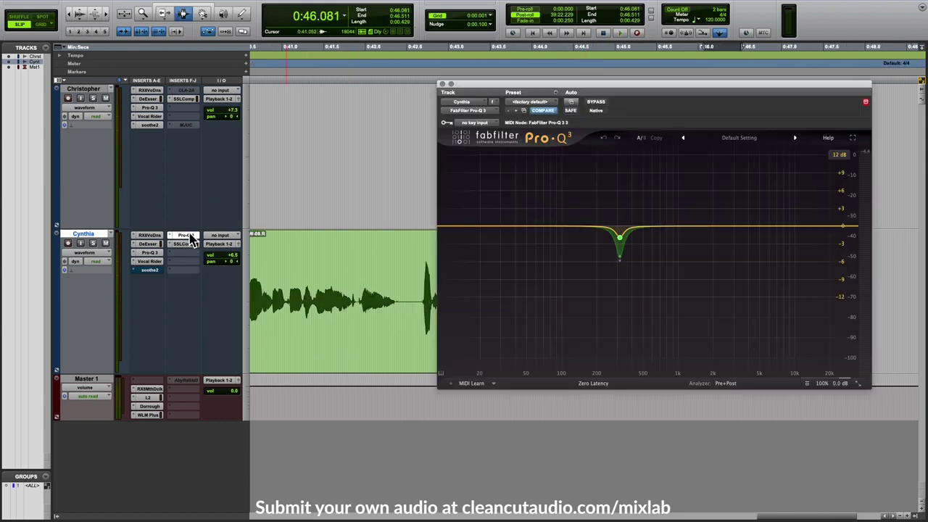
pyautogui.moveTo(190, 242); pyautogui.dragTo(183, 407)
pyautogui.moveTo(788, 87); pyautogui.dragTo(747, 83)
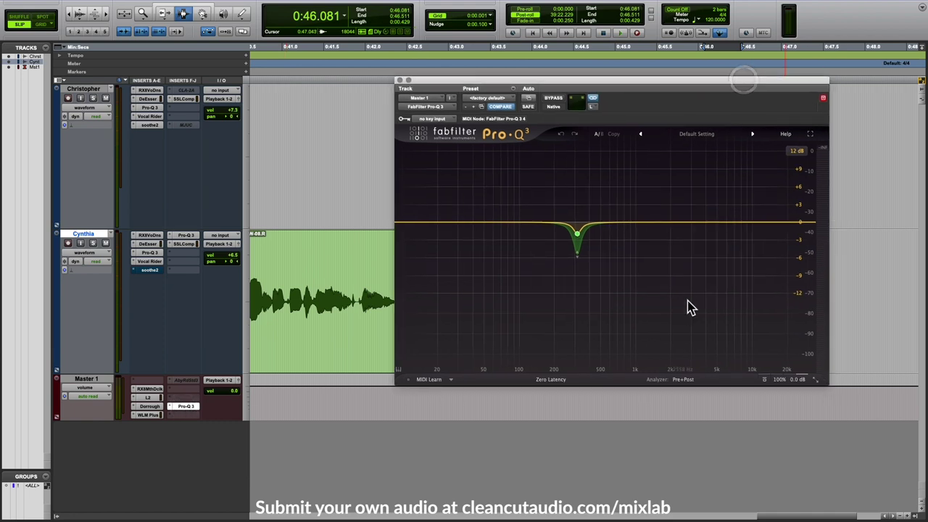
pyautogui.press('space')
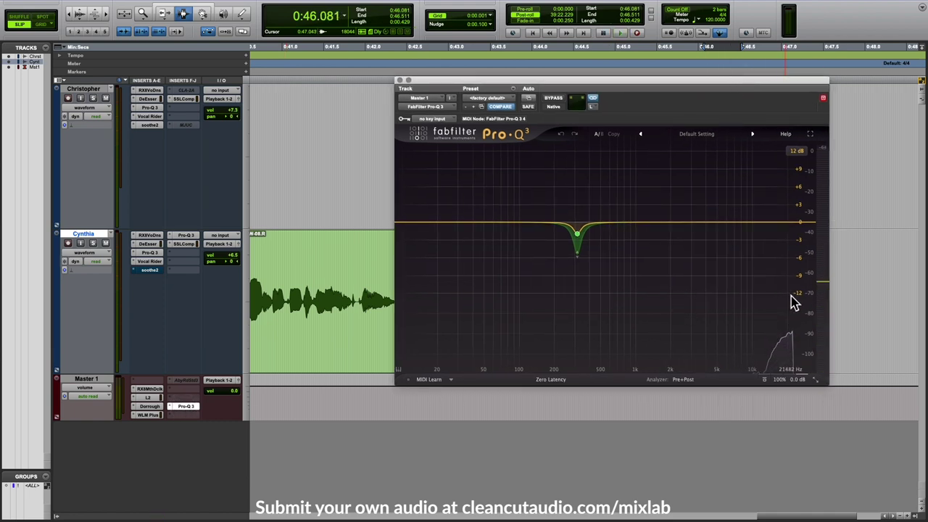
pyautogui.click(399, 80)
pyautogui.hscroll(-5, 535, 290)
pyautogui.press('space')
# - Select Master 1's Pro-Q 3 copy and play the mix from 0:41.023
pyautogui.click(421, 290)
pyautogui.click(184, 406)
pyautogui.click(469, 255)
pyautogui.press('space')
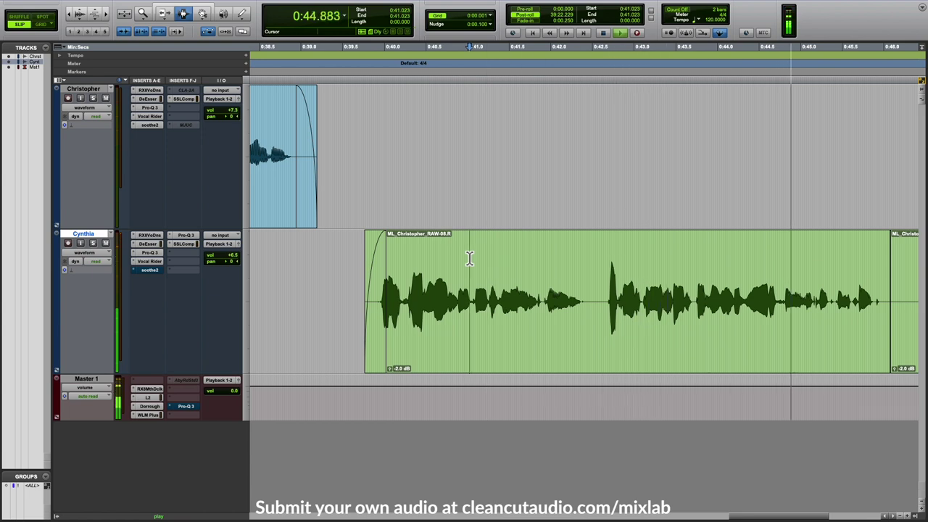
# - Set Cynthia's RX Voice De-noise threshold to -7.6 dB and reduction to 9.0 dB
pyautogui.press('space')
pyautogui.click(156, 242)
pyautogui.moveTo(563, 87); pyautogui.dragTo(570, 87)
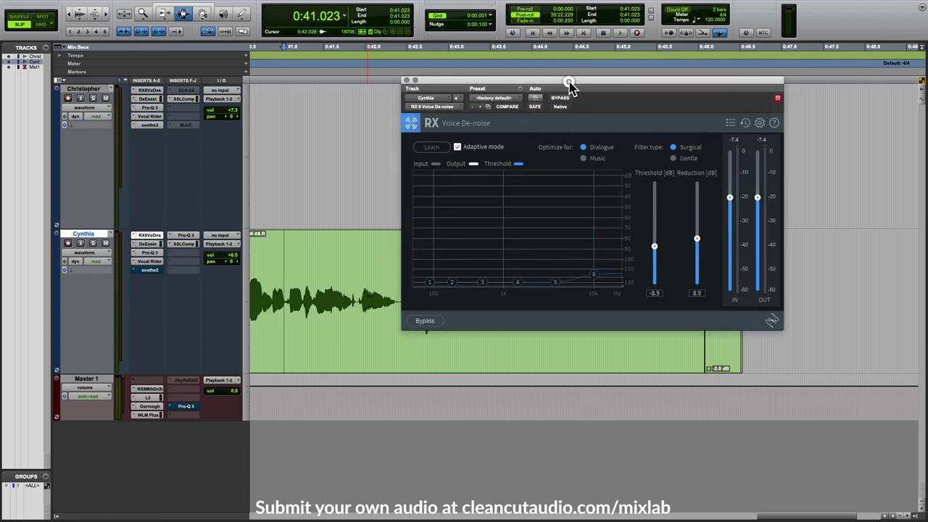
pyautogui.moveTo(655, 248); pyautogui.dragTo(655, 242)
pyautogui.click(698, 239)
pyautogui.click(407, 80)
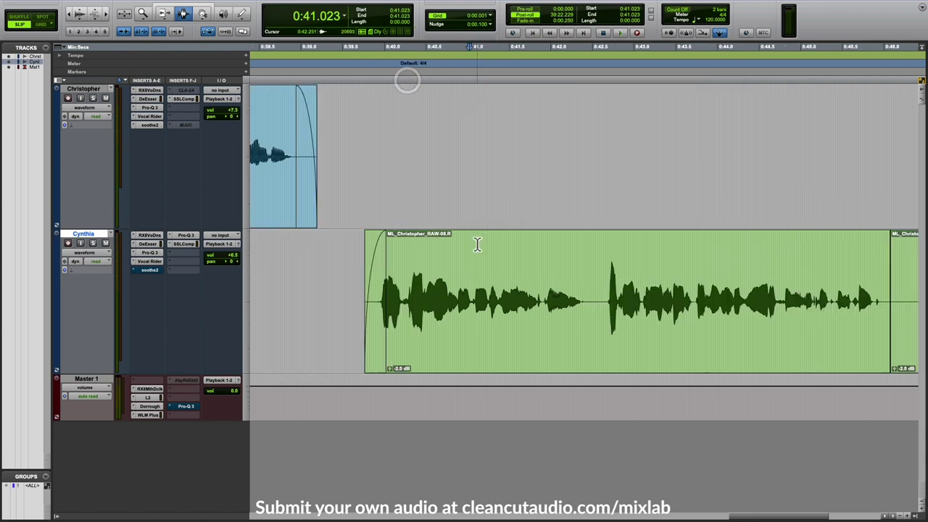
pyautogui.click(477, 244)
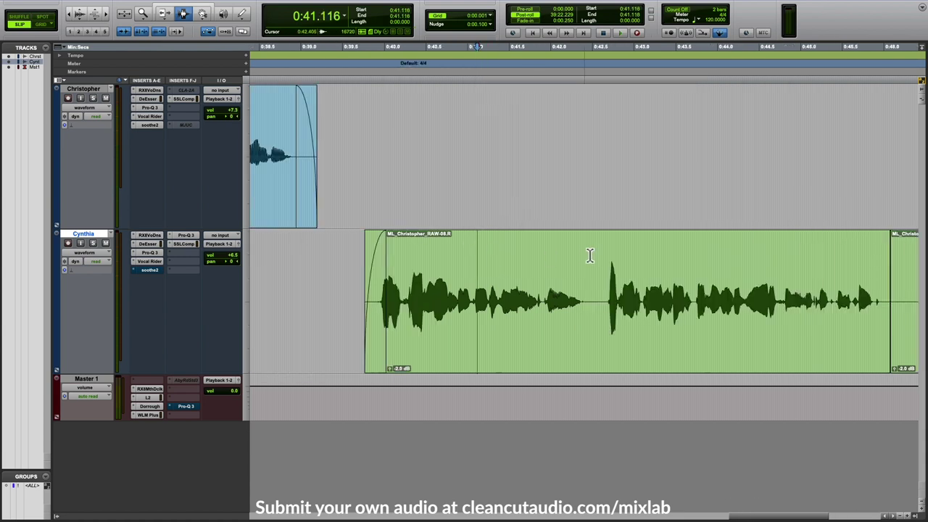
pyautogui.hscroll(-3, 472, 301)
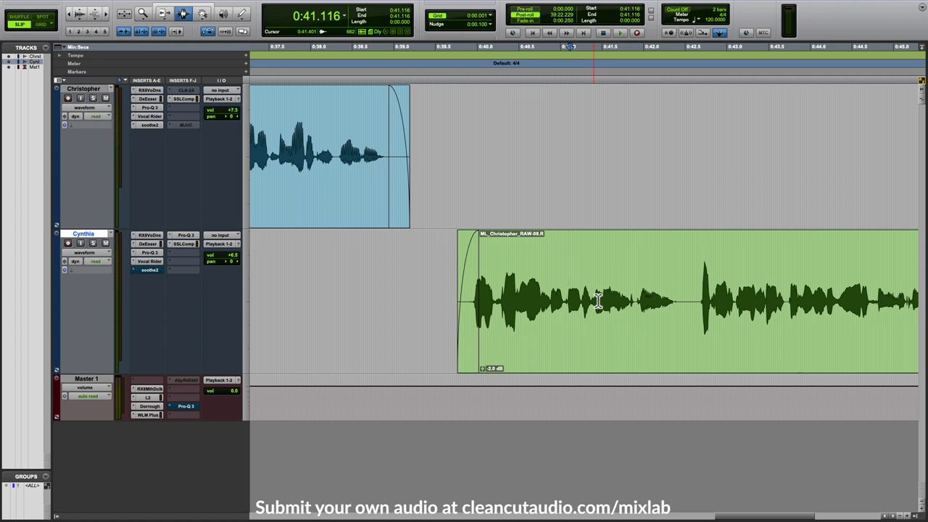
# - Check the curve in Cynthia's first Pro-Q 3, then zoom out to the session start
pyautogui.click(560, 301)
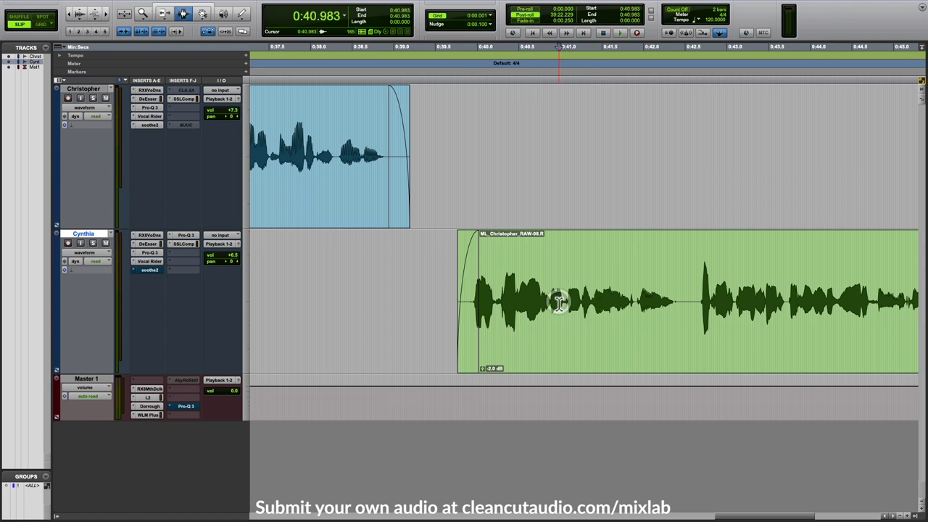
pyautogui.click(153, 254)
pyautogui.moveTo(598, 87); pyautogui.dragTo(588, 87)
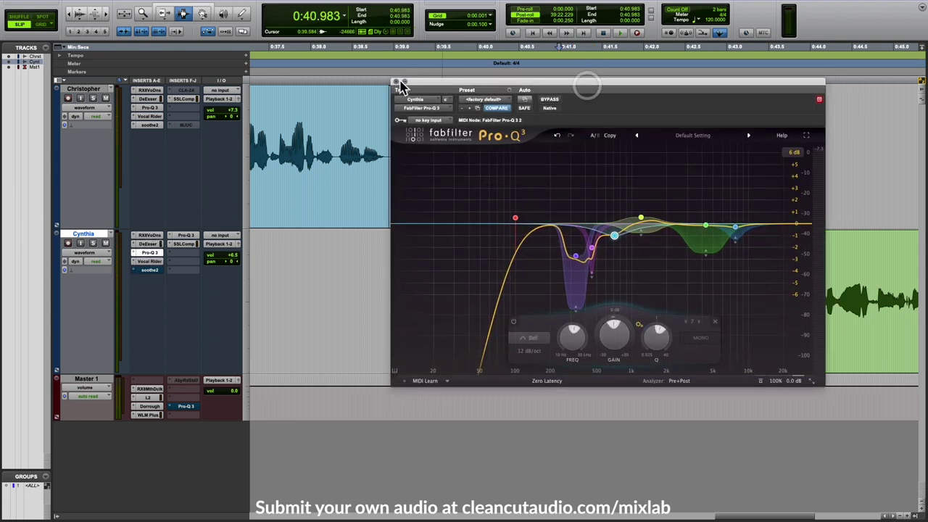
pyautogui.press('r')
pyautogui.press('r')
pyautogui.press('r')
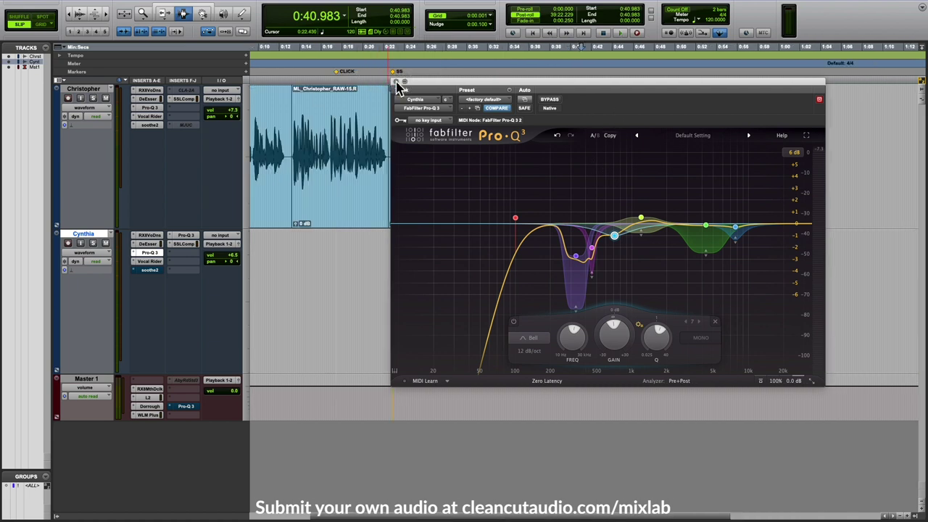
pyautogui.click(396, 83)
pyautogui.press('r')
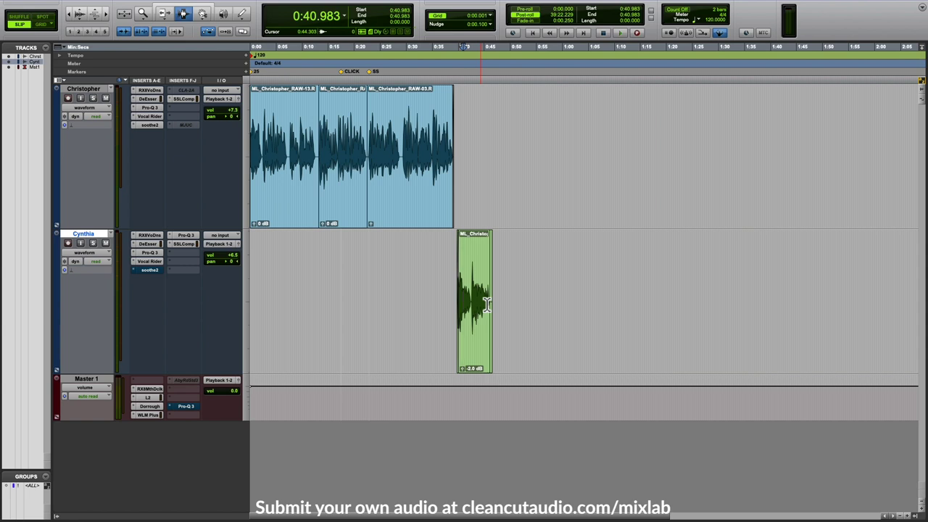
# - Place the playback cursor at 0:03.227 in Christopher's first clip, showing the first minute
pyautogui.click(487, 305)
pyautogui.press('t')
pyautogui.press('t')
pyautogui.click(396, 245)
pyautogui.click(317, 137)
pyautogui.press('r')
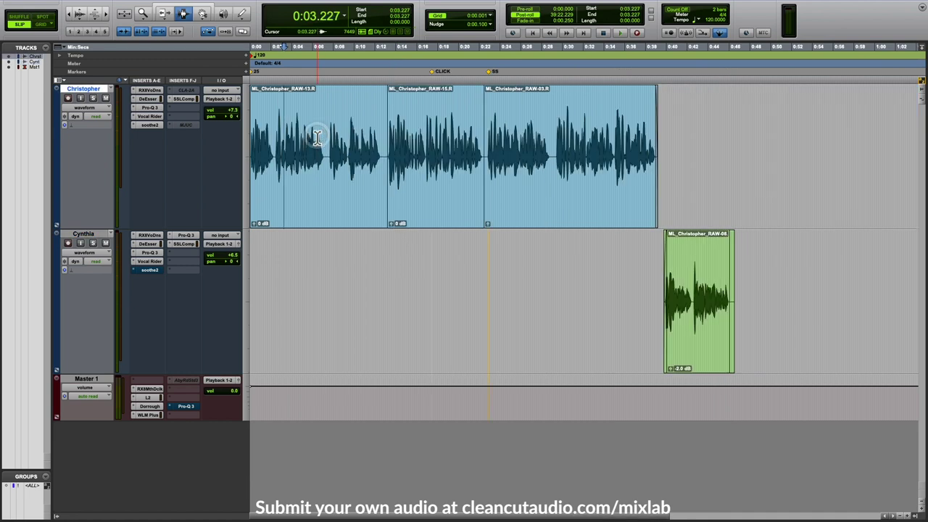